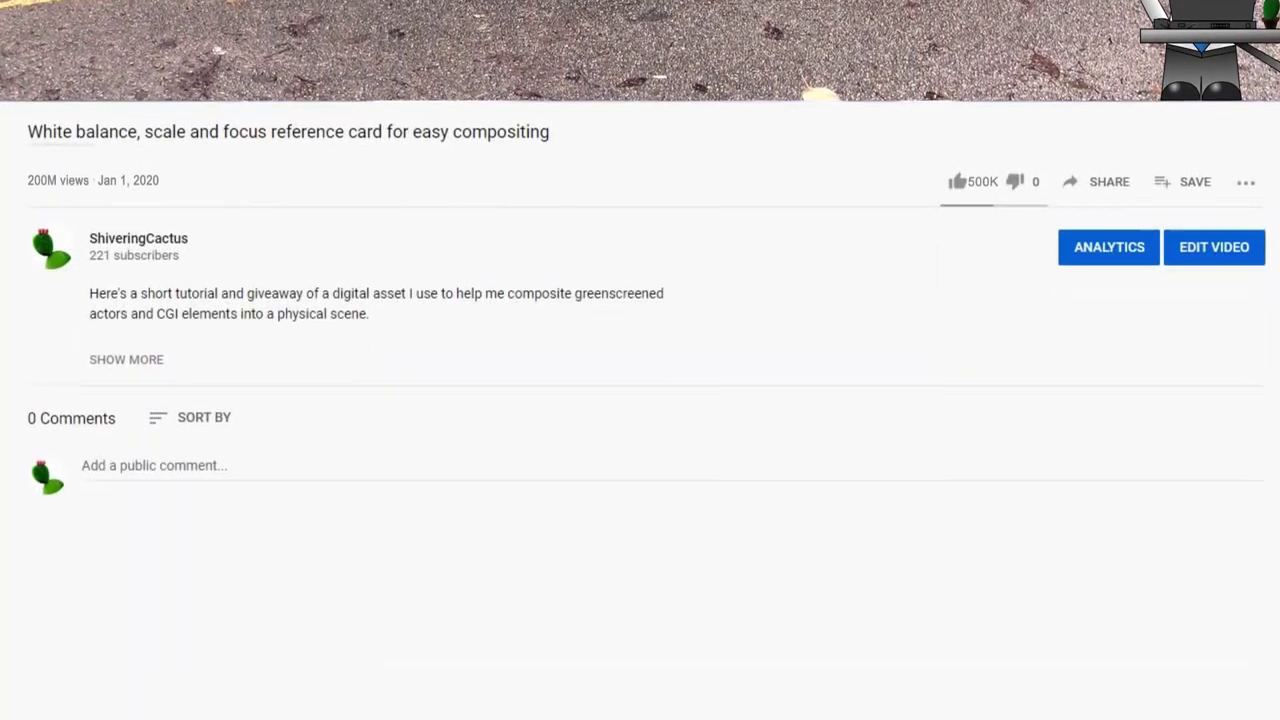
# - Expand the reference card video's description to show its PNG and PDF download links
pyautogui.click(142, 358)
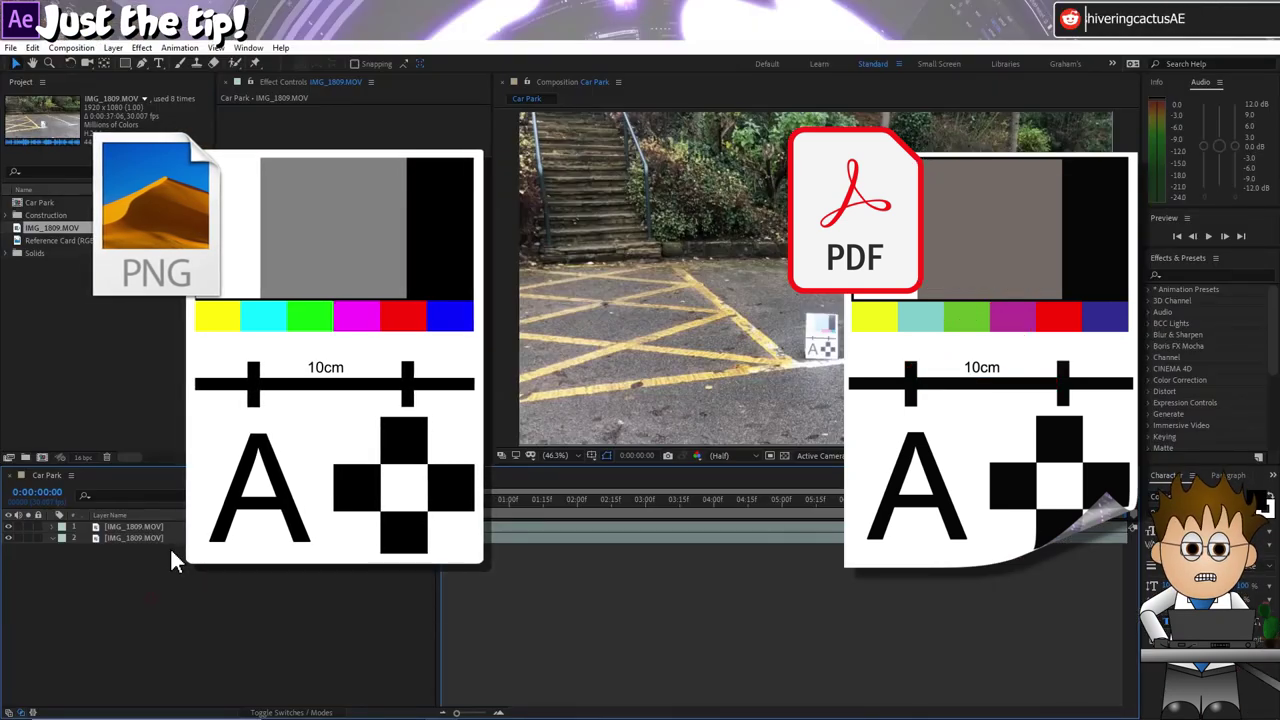
# - Rename the top IMG_1809.MOV layer to Reference and the second to Clean Plate
pyautogui.click(150, 528)
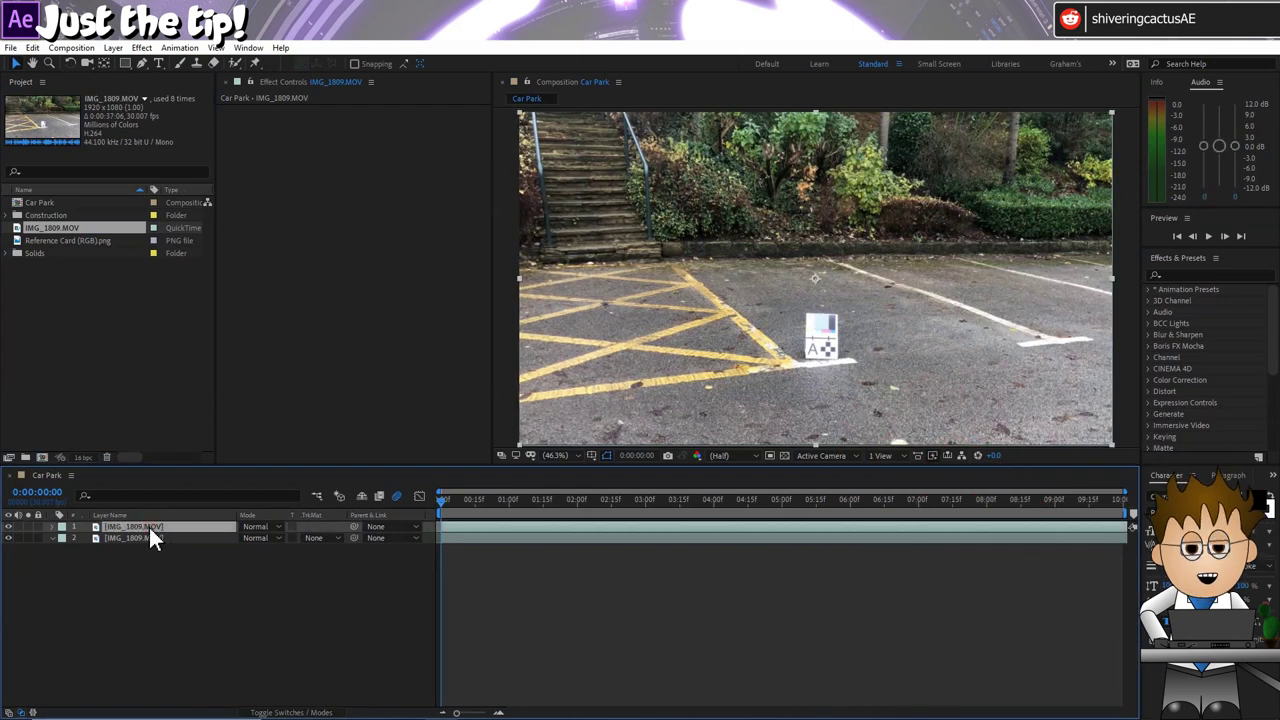
pyautogui.press('Return')
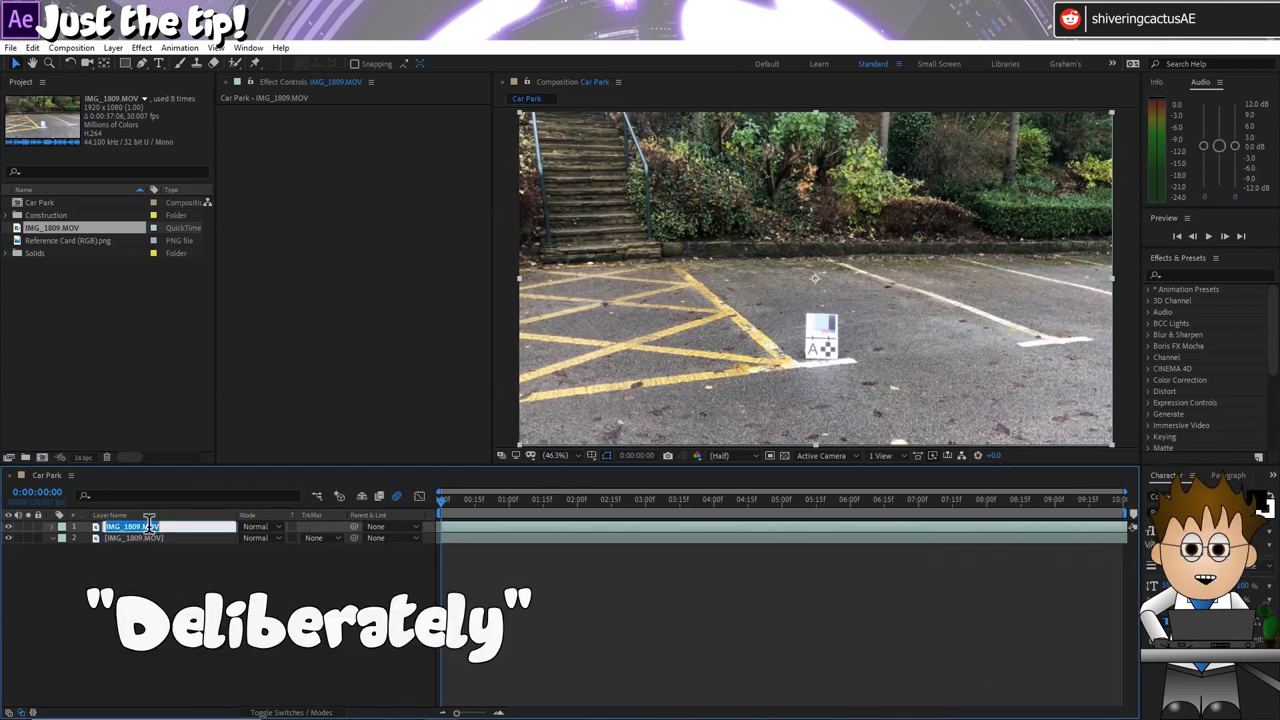
pyautogui.write('Referenc')
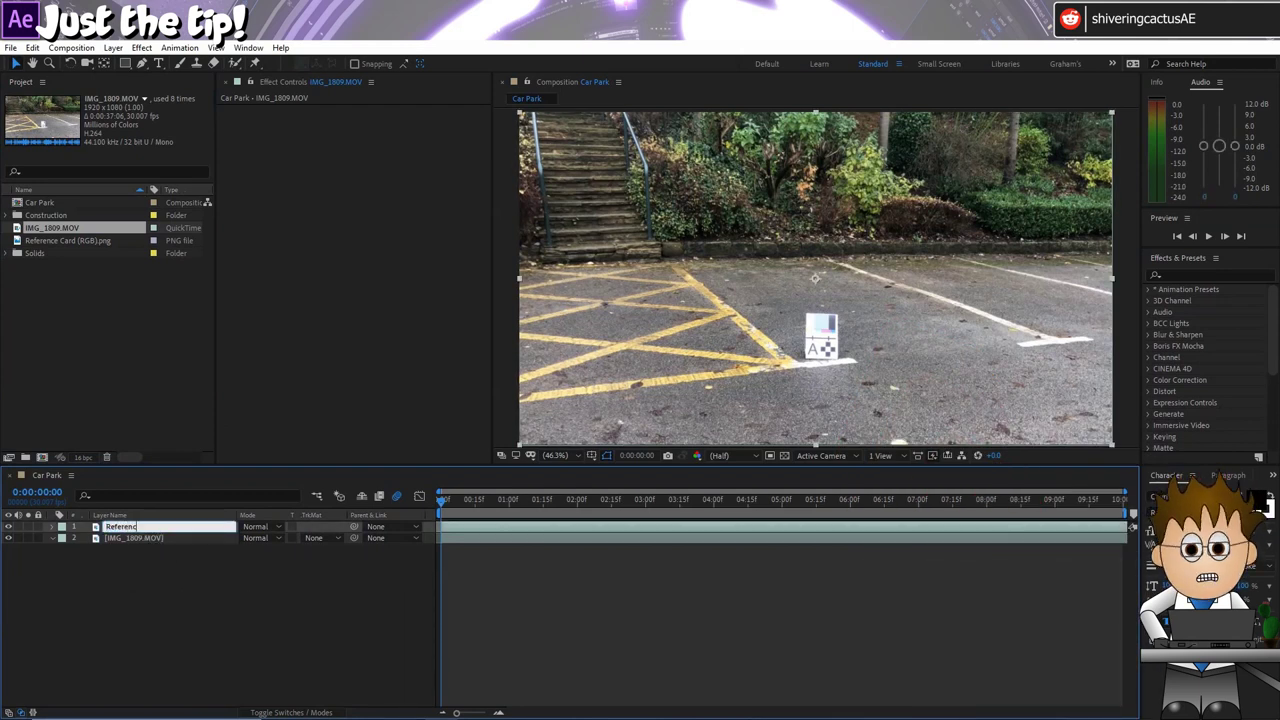
pyautogui.write('e')
pyautogui.press('Return')
pyautogui.click(155, 534)
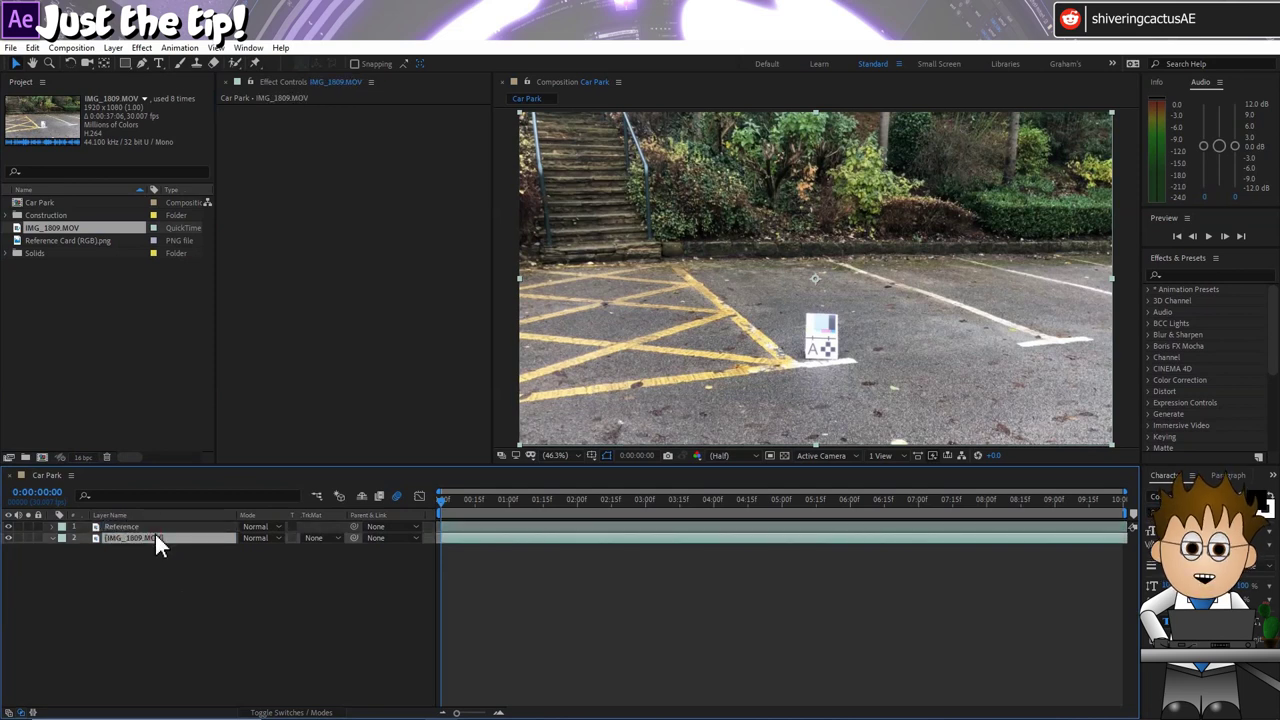
pyautogui.press('Return')
pyautogui.write('Clean Plate')
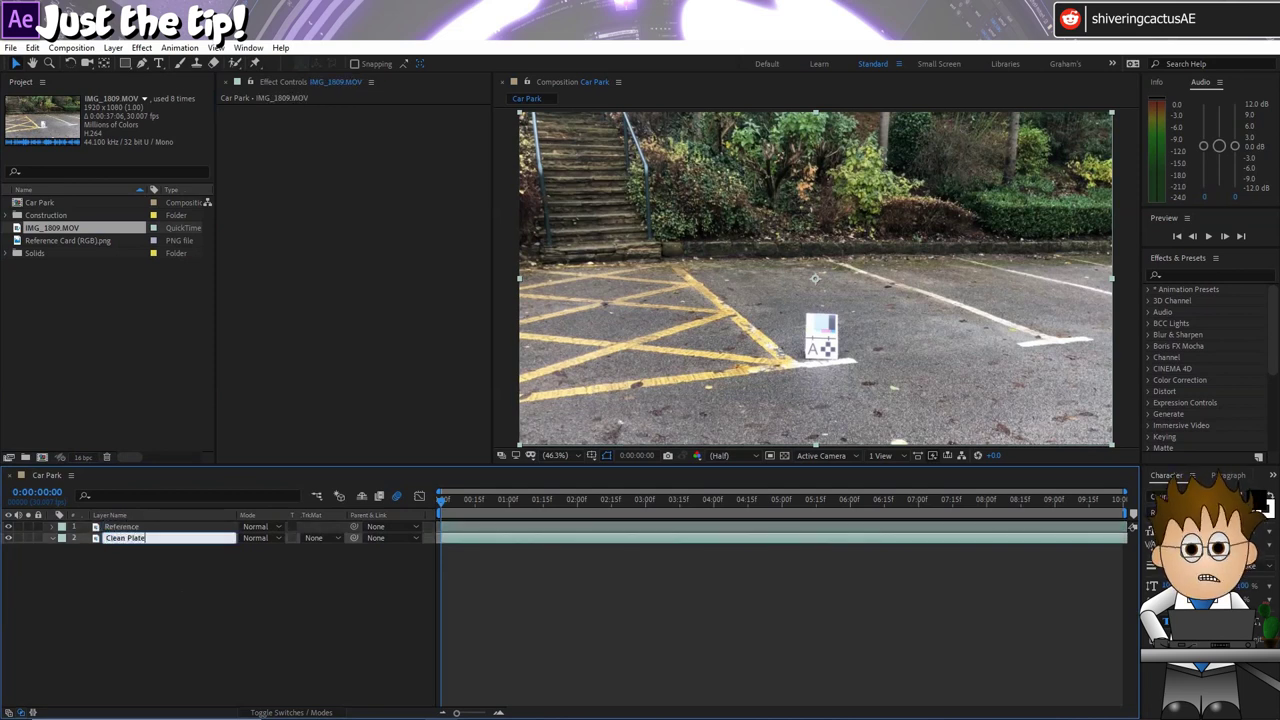
pyautogui.press('Return')
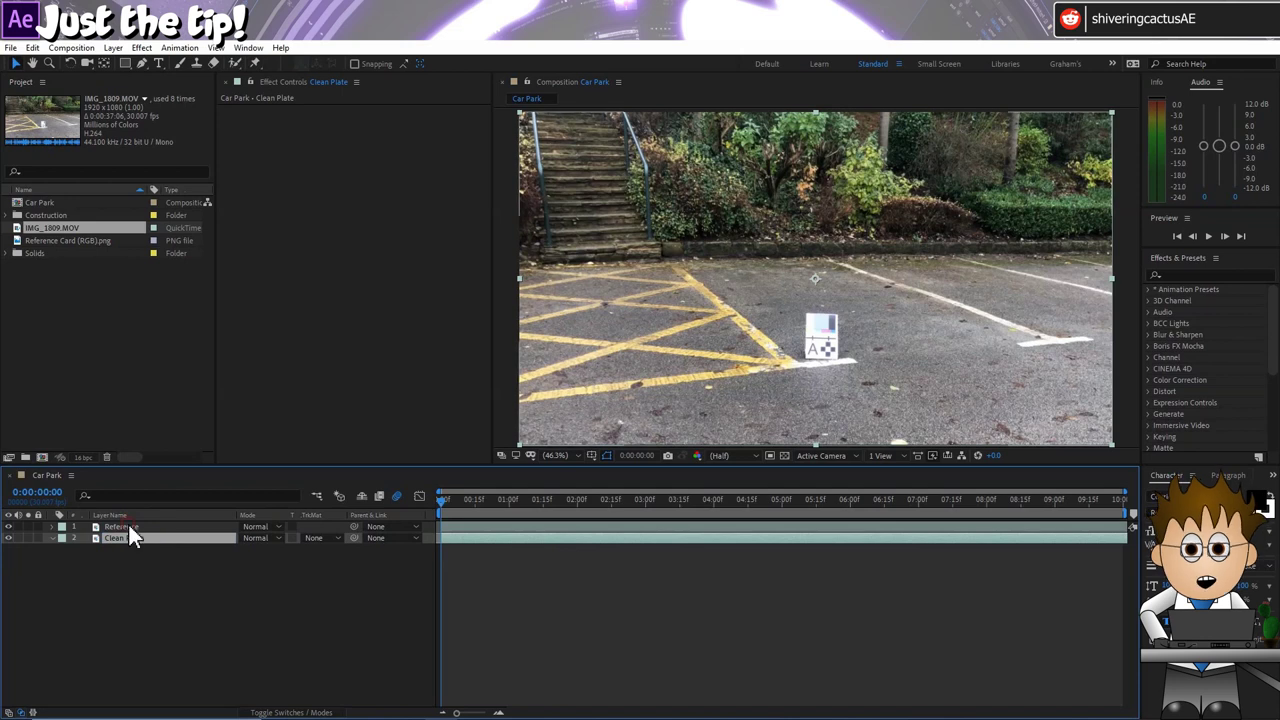
# - Toggle the Reference layer's visibility to compare it with the Clean Plate, then deselect
pyautogui.click(129, 525)
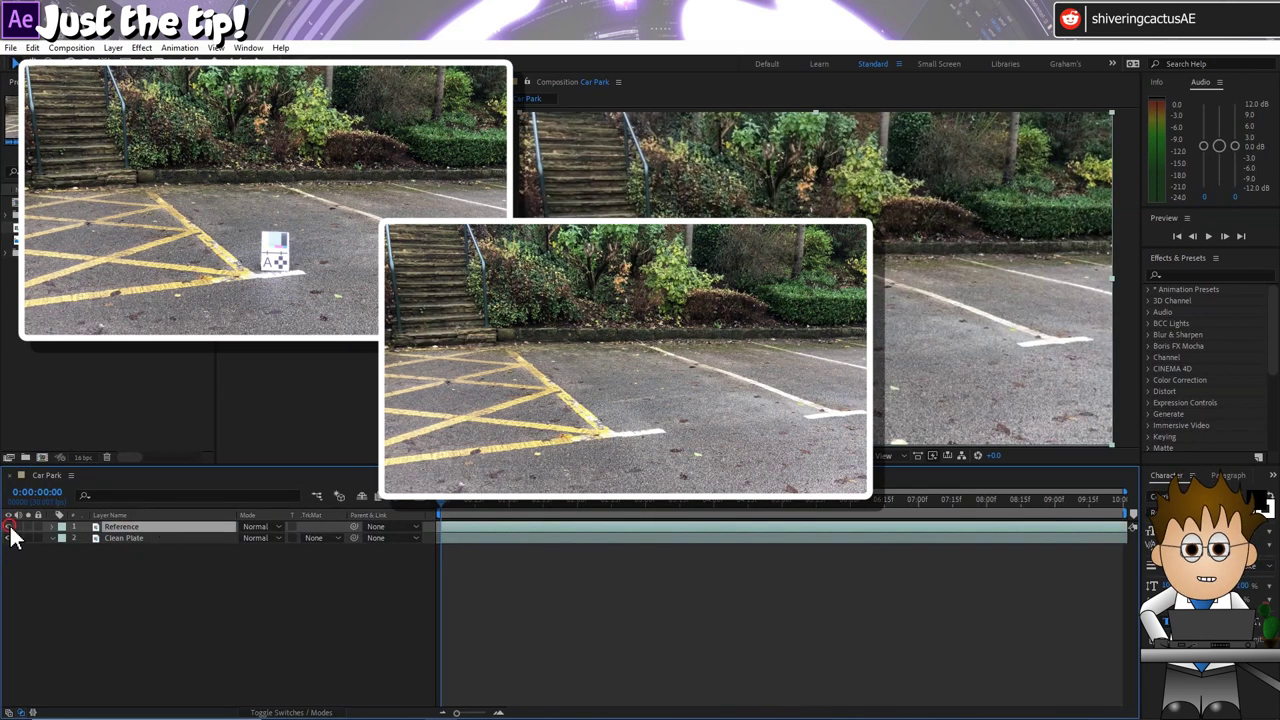
pyautogui.click(8, 526)
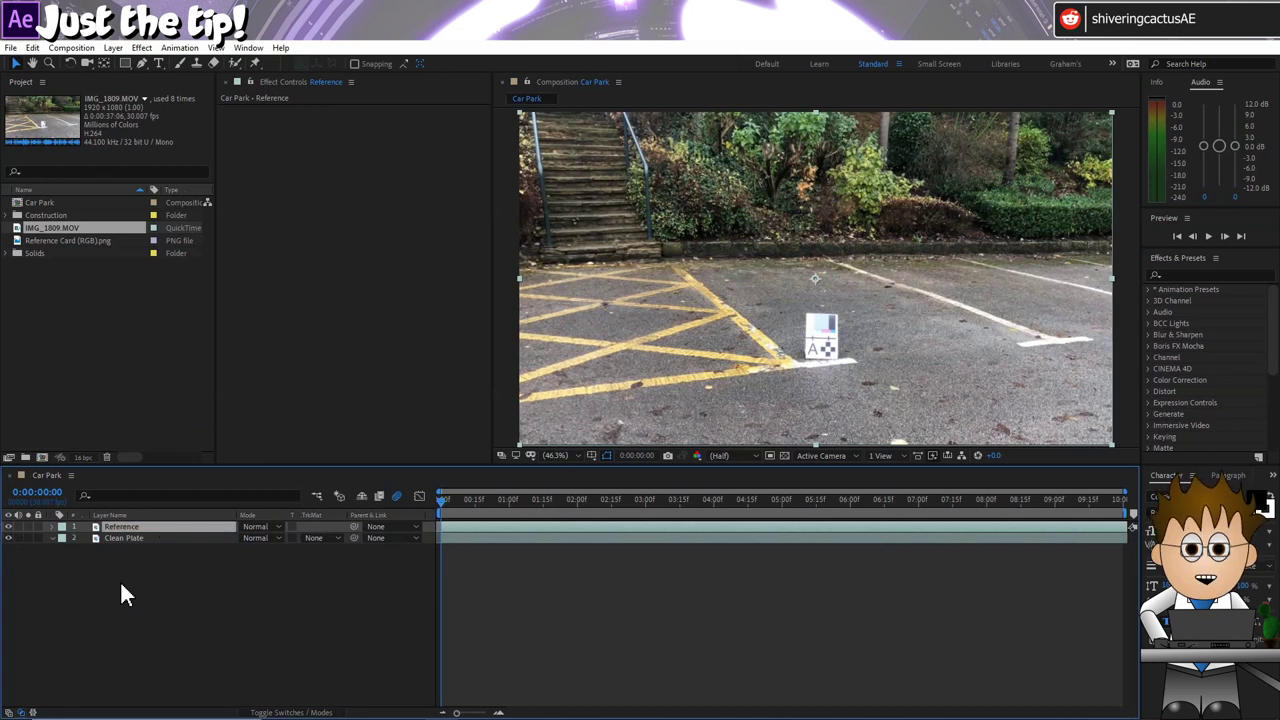
pyautogui.click(125, 560)
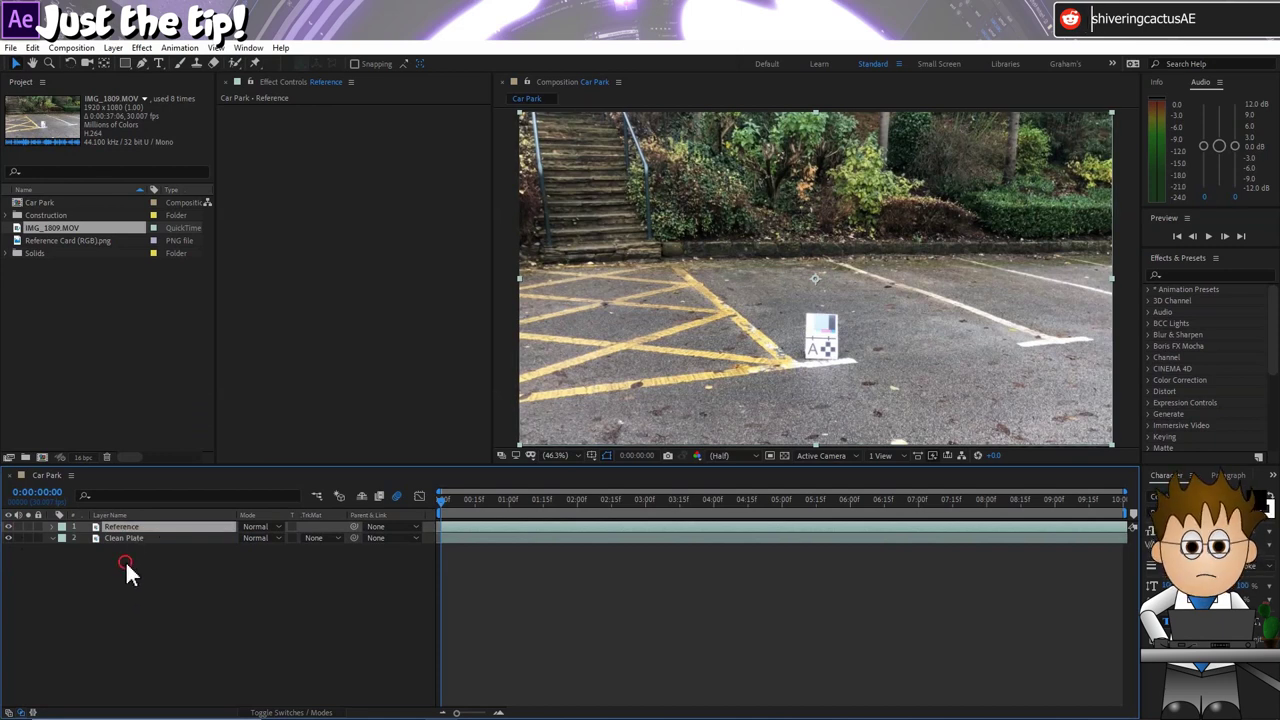
# - Apply Lumetri Color to Reference and white-balance from the card's grey (Temperature 22.6, Tint 4.1)
pyautogui.click(145, 527)
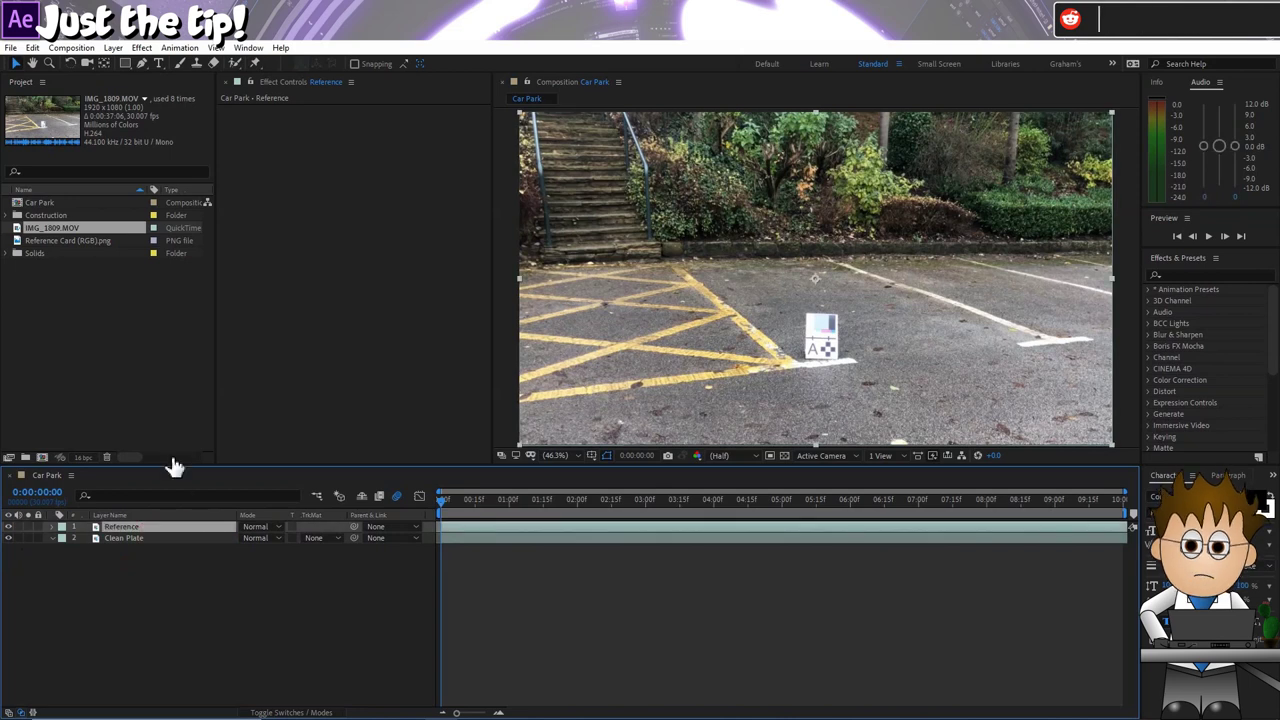
pyautogui.click(141, 48)
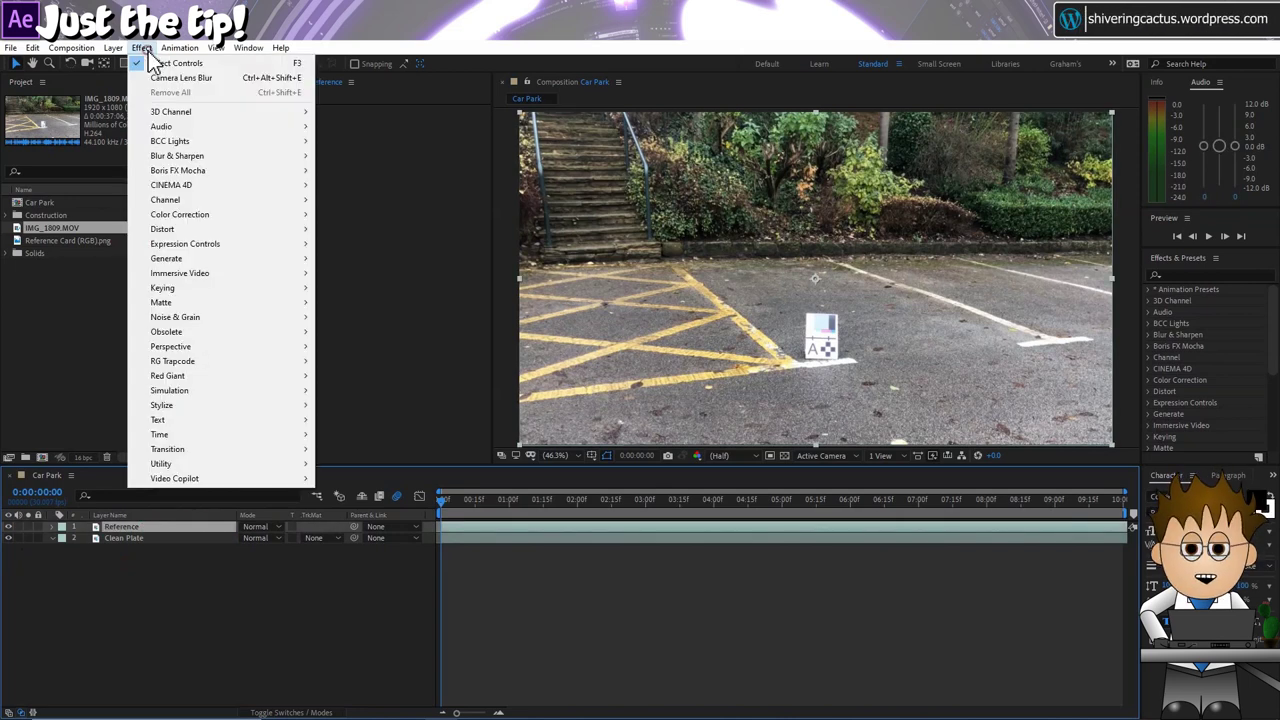
pyautogui.moveTo(245, 214)
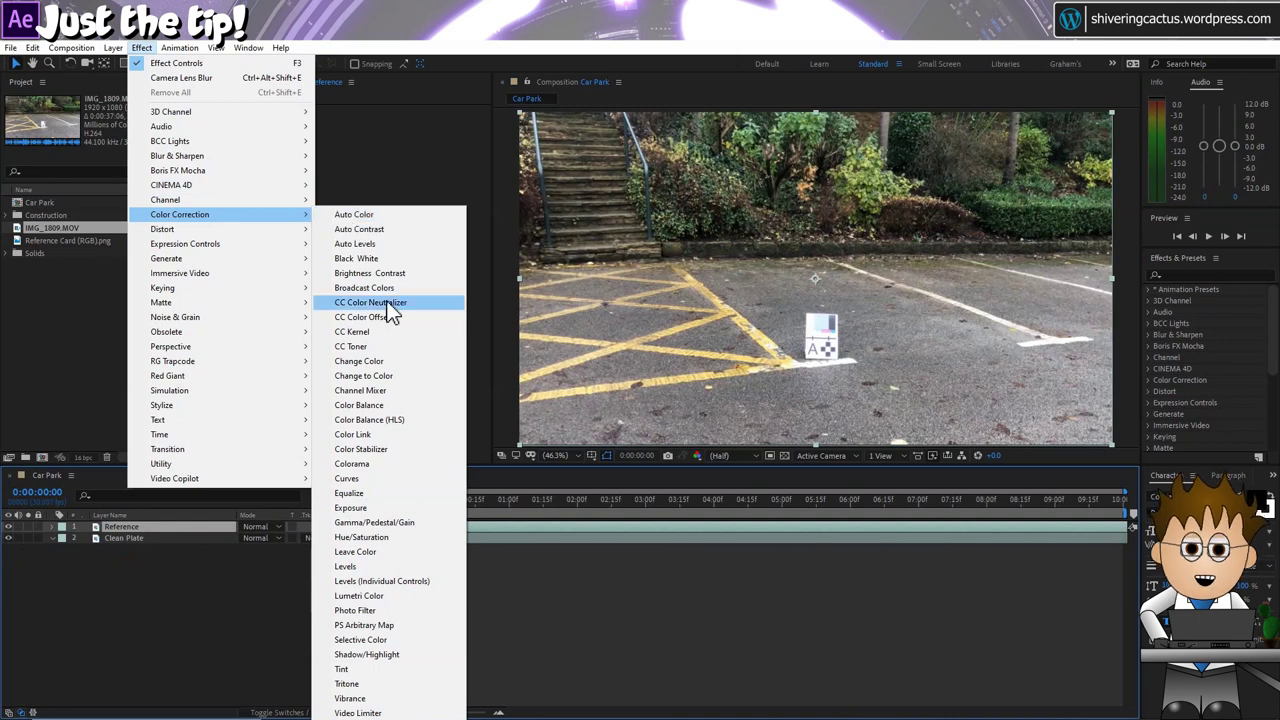
pyautogui.click(398, 596)
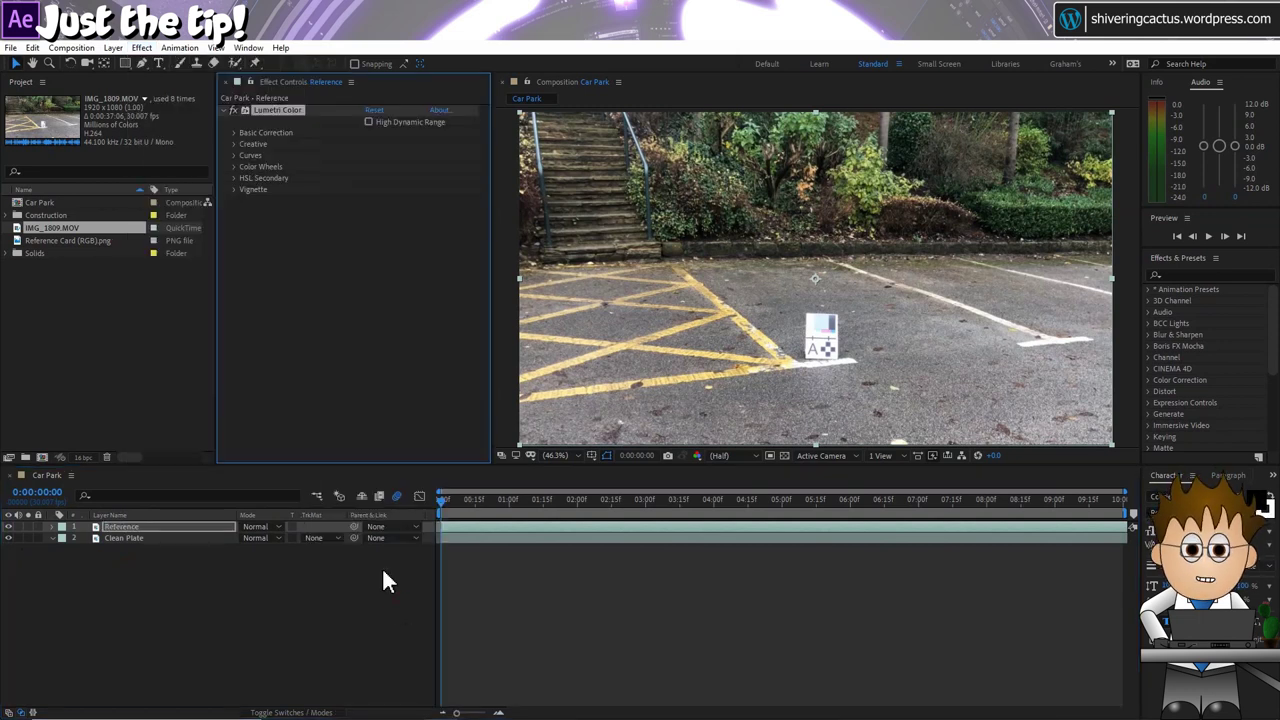
pyautogui.click(233, 132)
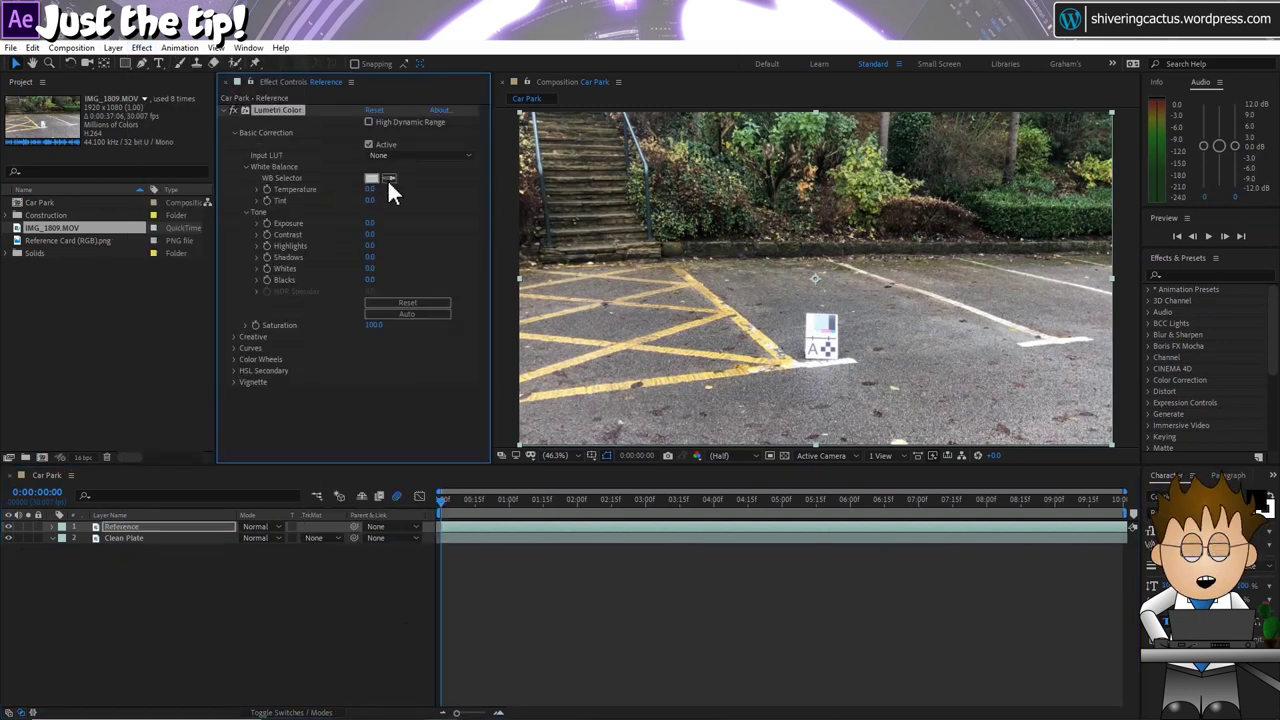
pyautogui.click(389, 178)
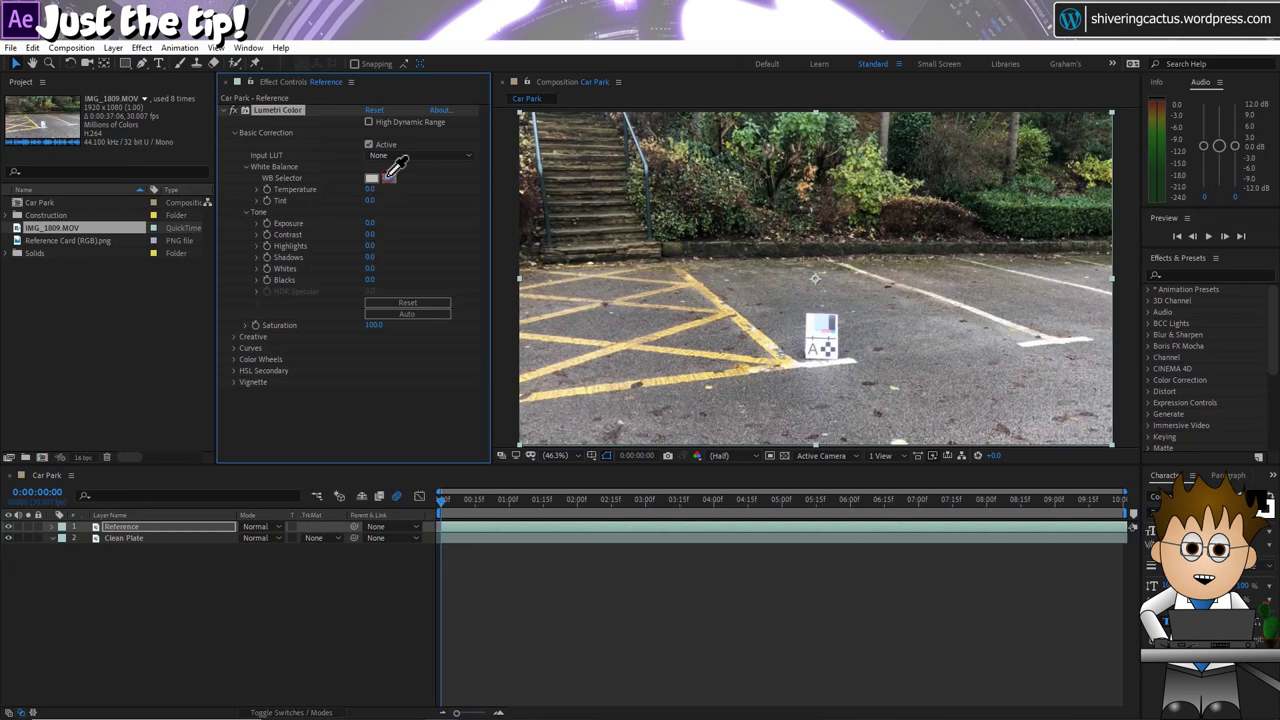
pyautogui.click(821, 327)
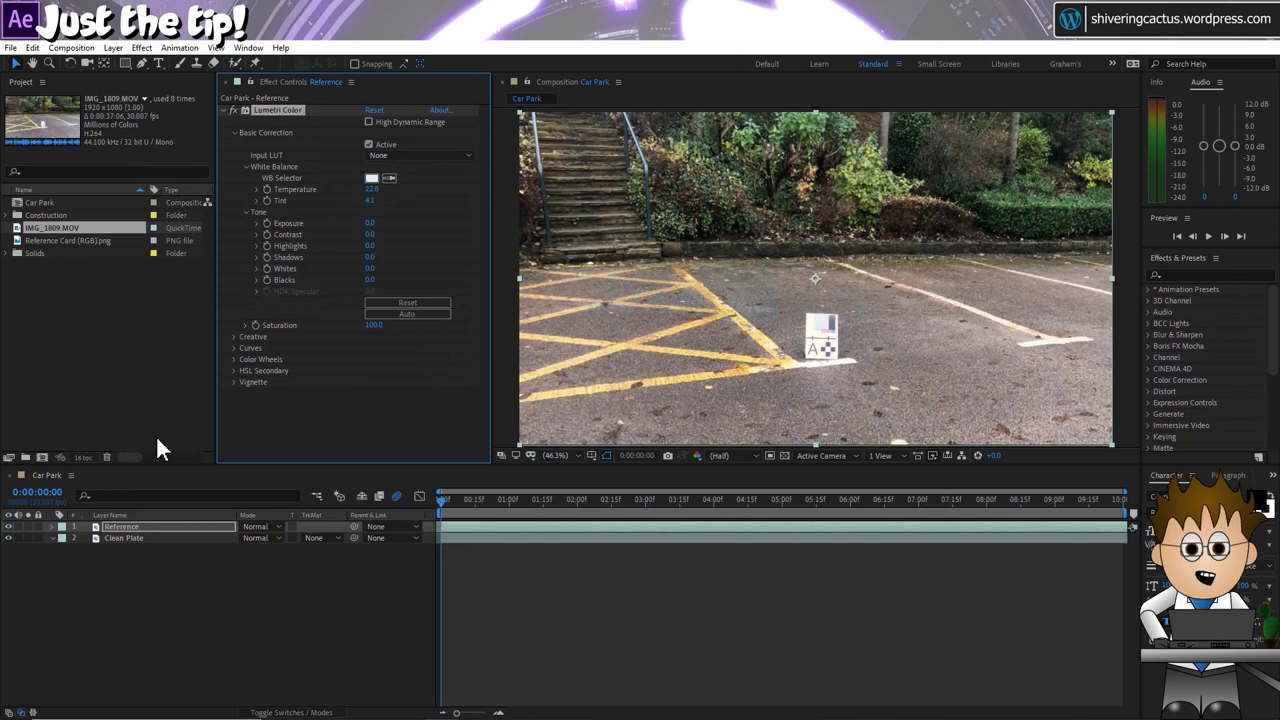
pyautogui.click(148, 537)
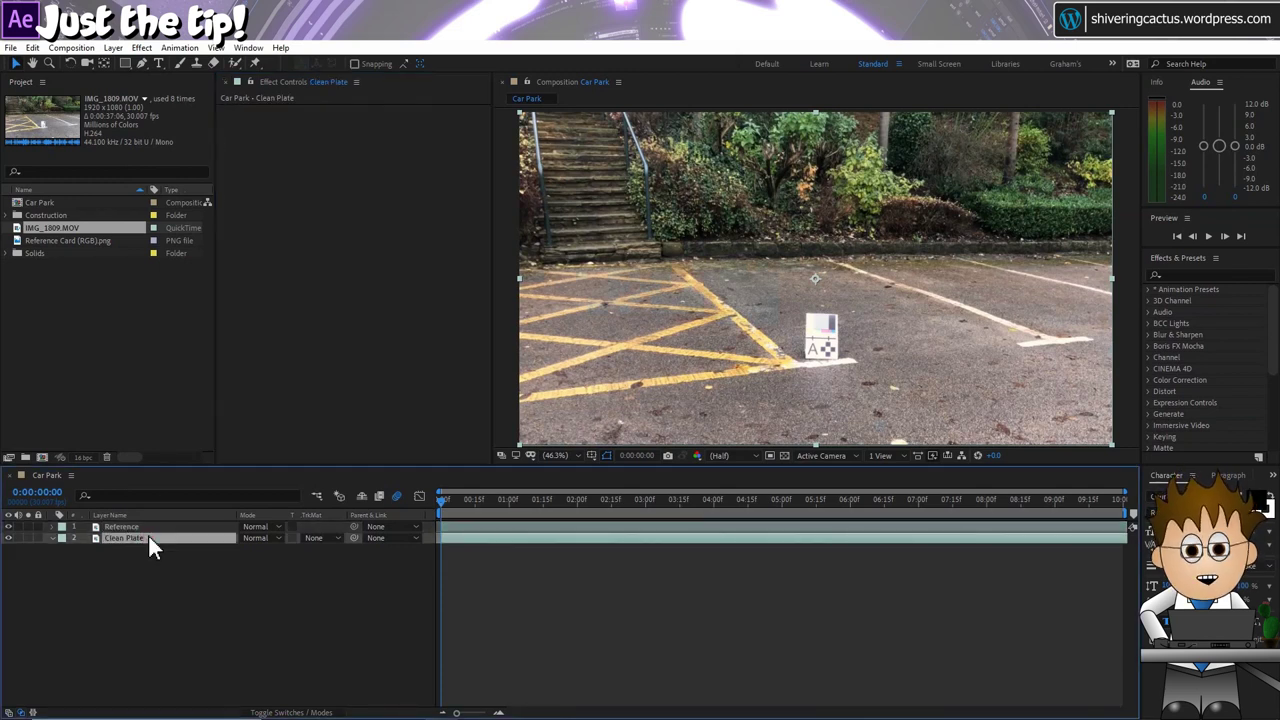
# - Paste the Lumetri Color correction onto Clean Plate and toggle Reference's visibility to compare
pyautogui.hotkey('ctrl', 'alt', 'shift', 'e')
pyautogui.click(9, 527)
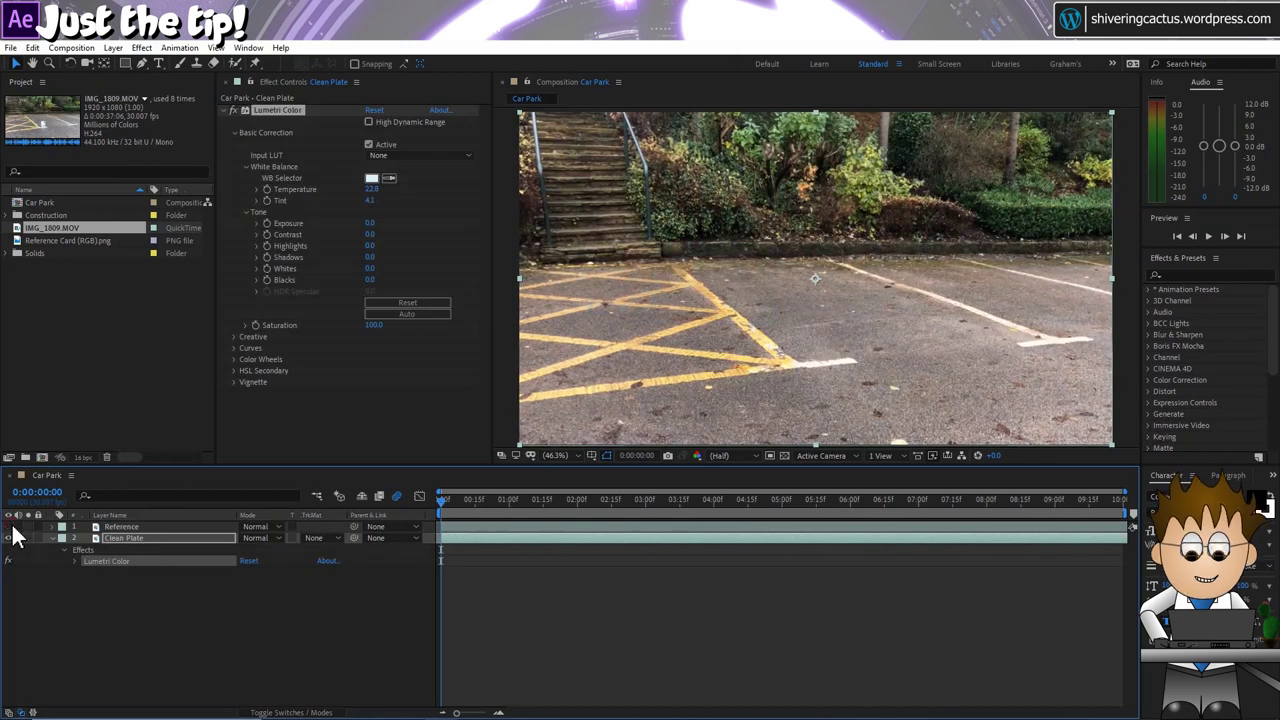
pyautogui.click(9, 527)
pyautogui.click(202, 631)
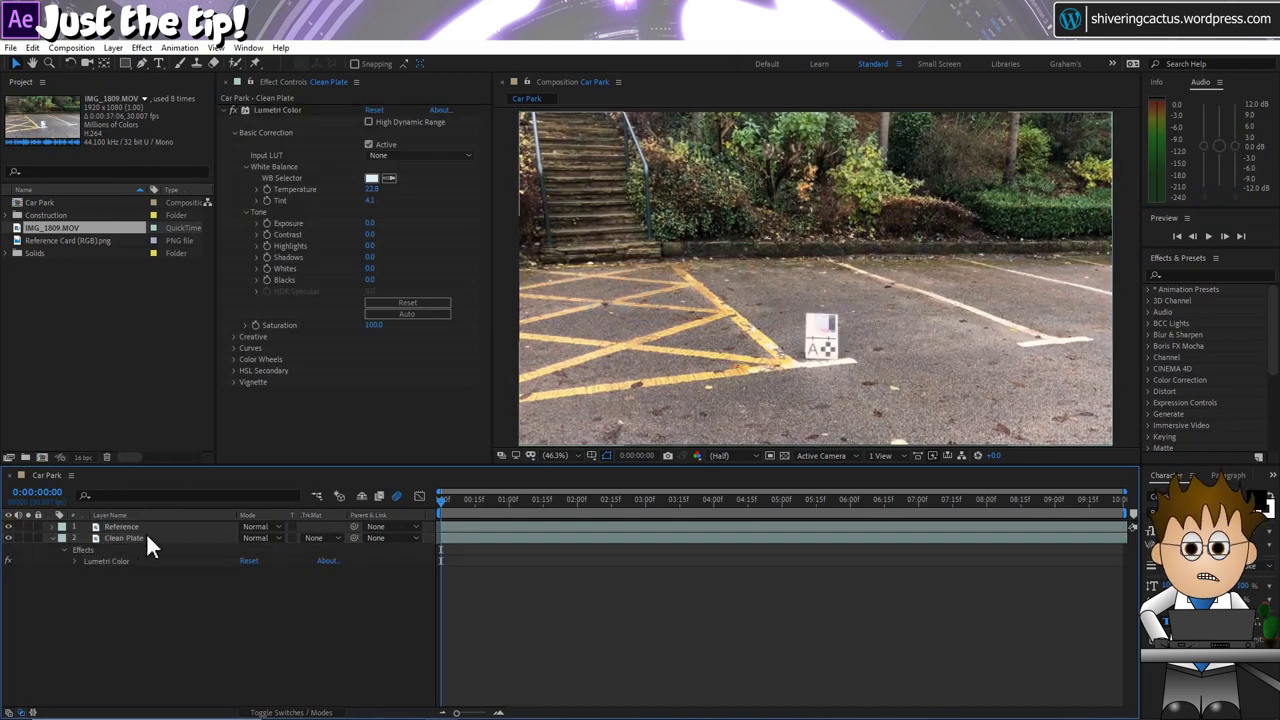
pyautogui.click(148, 527)
pyautogui.click(156, 574)
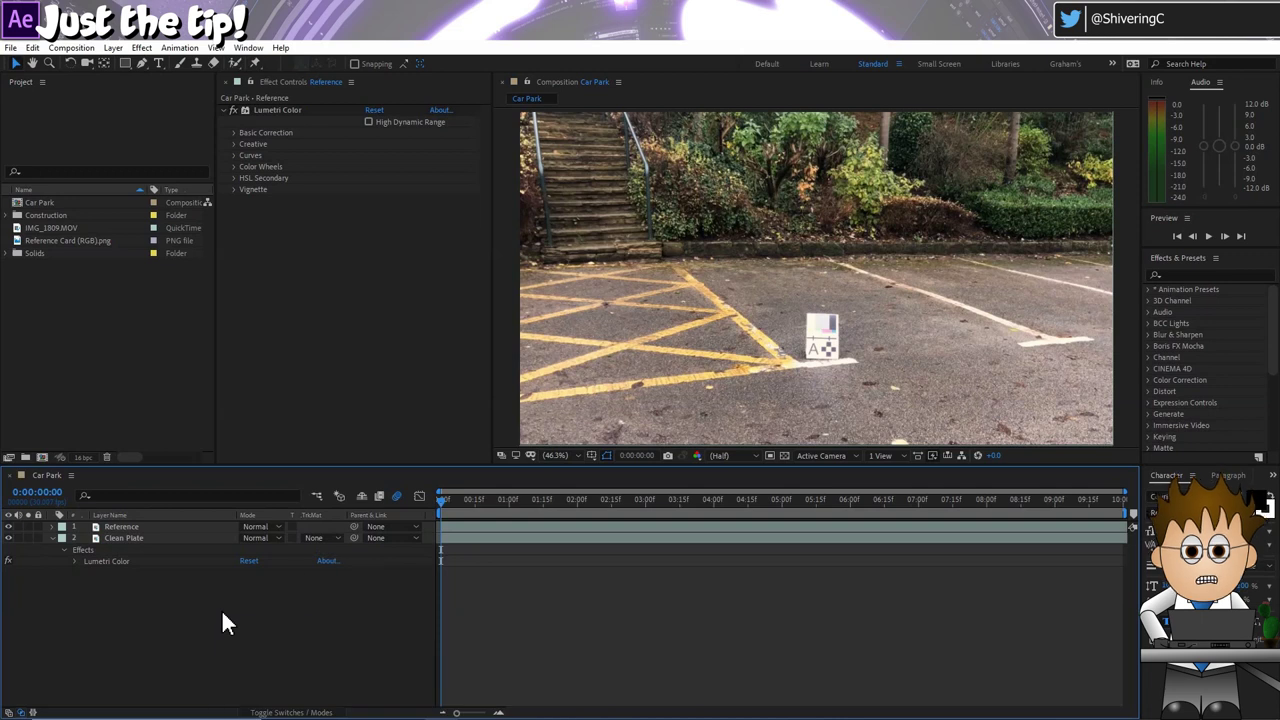
# - Create a new solid layer and apply the Element 3D effect to it
pyautogui.click(108, 48)
pyautogui.moveTo(130, 63)
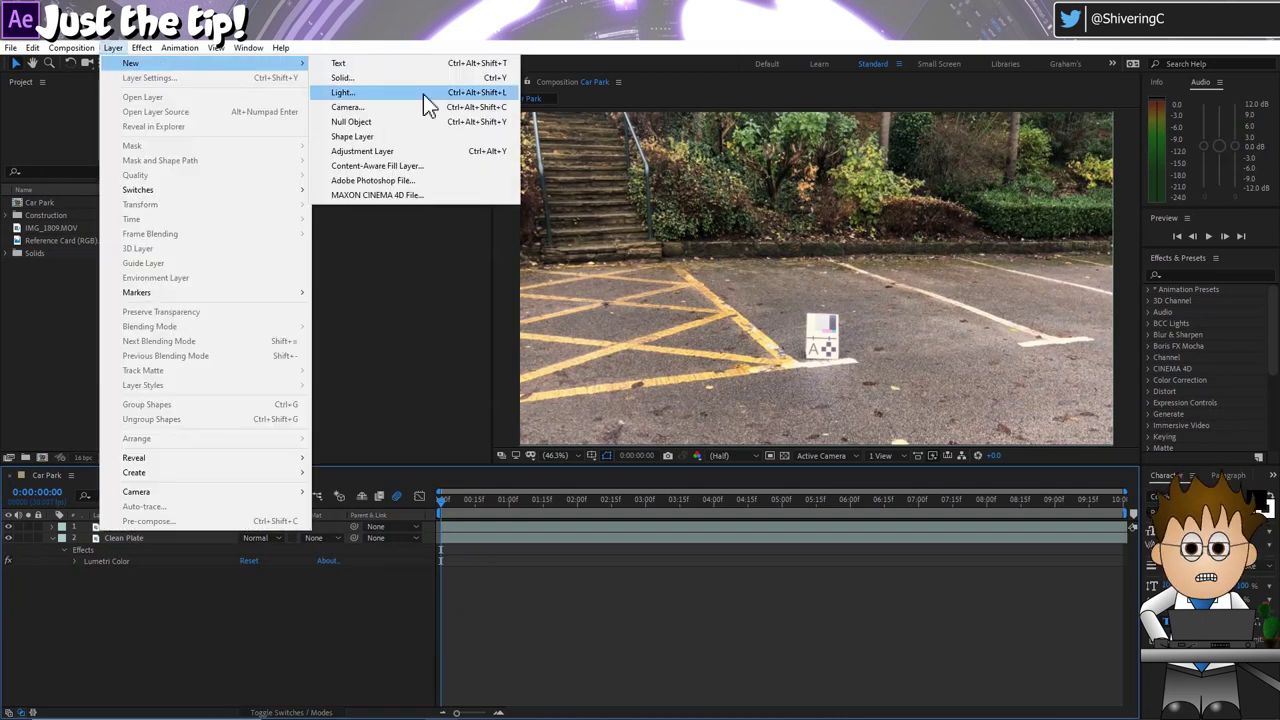
pyautogui.click(420, 80)
pyautogui.click(348, 441)
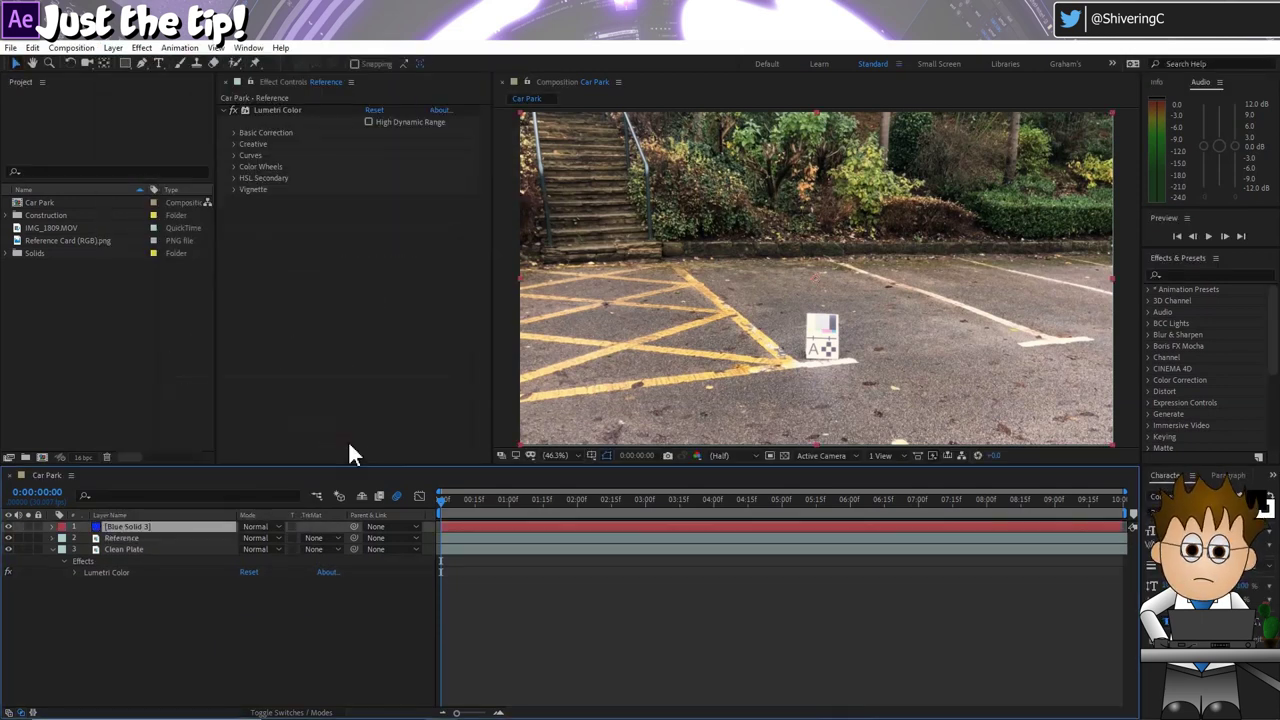
pyautogui.click(140, 48)
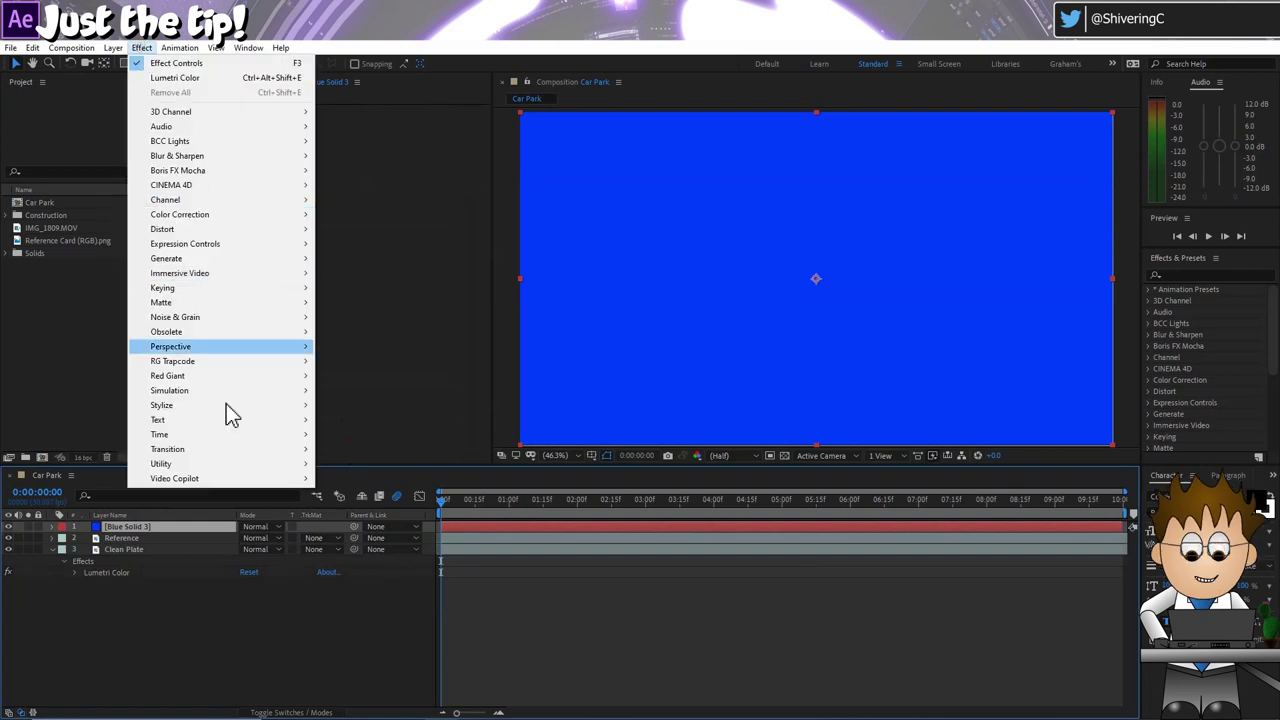
pyautogui.moveTo(253, 480)
pyautogui.click(342, 479)
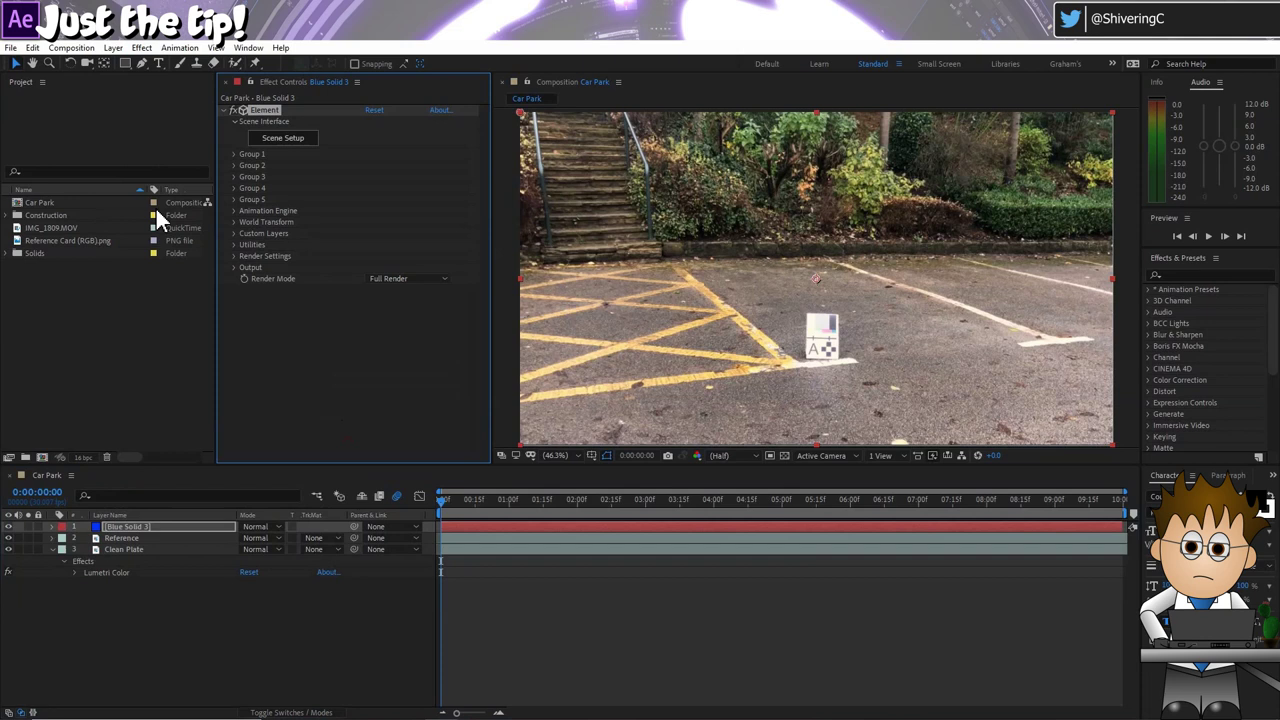
# - Add Reference Card (RGB).png to the comp and set it as Element's Custom Texture Layer 1
pyautogui.moveTo(92, 241); pyautogui.dragTo(183, 690)
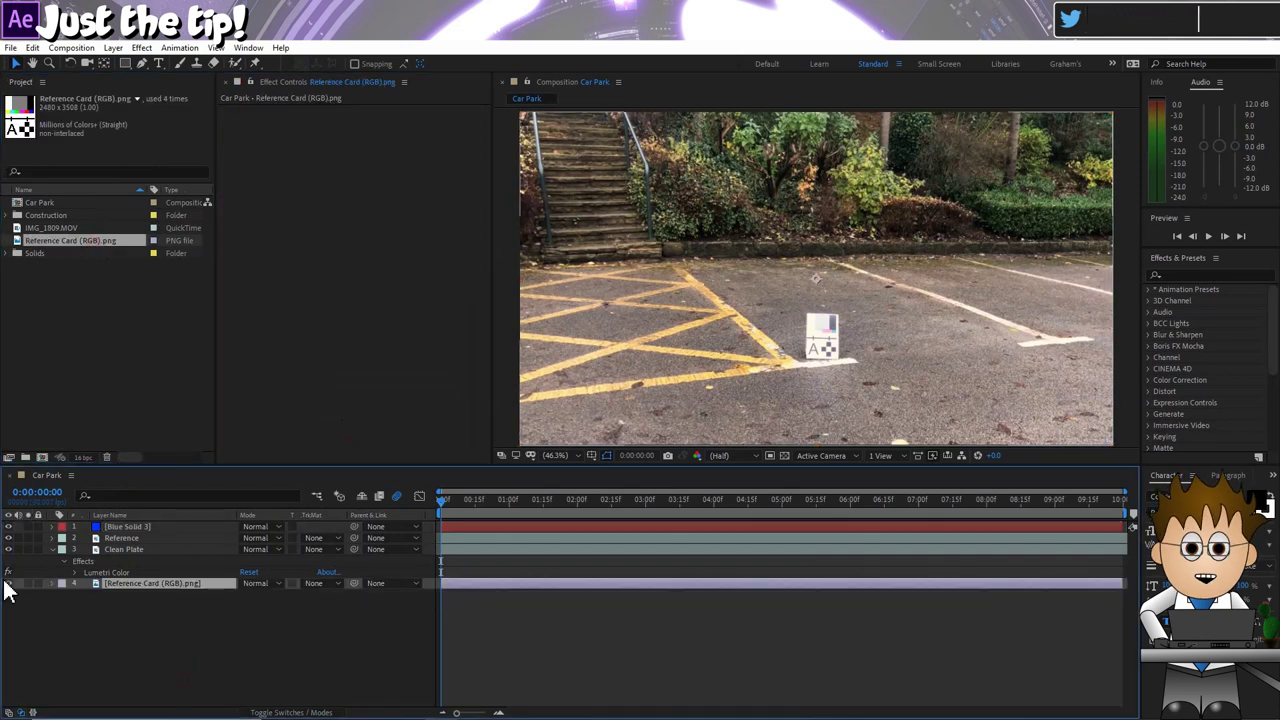
pyautogui.click(130, 528)
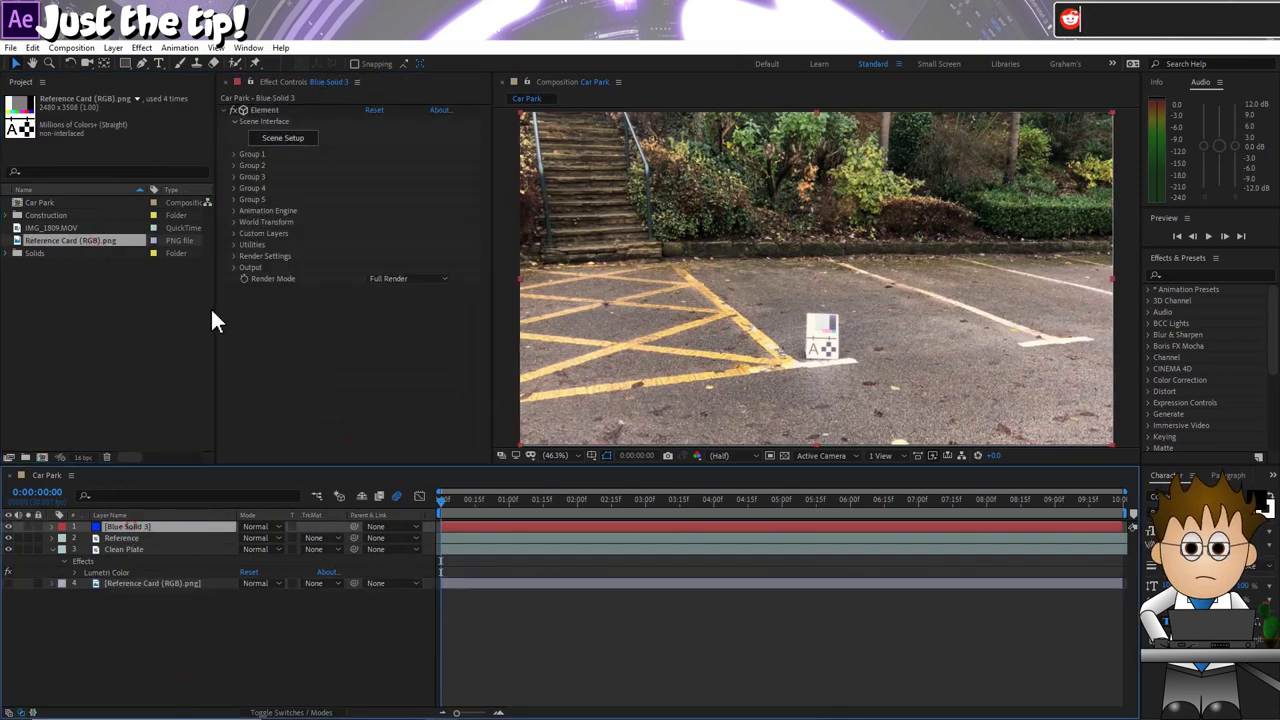
pyautogui.click(234, 233)
pyautogui.click(246, 256)
pyautogui.scroll(-1, 349, 268)
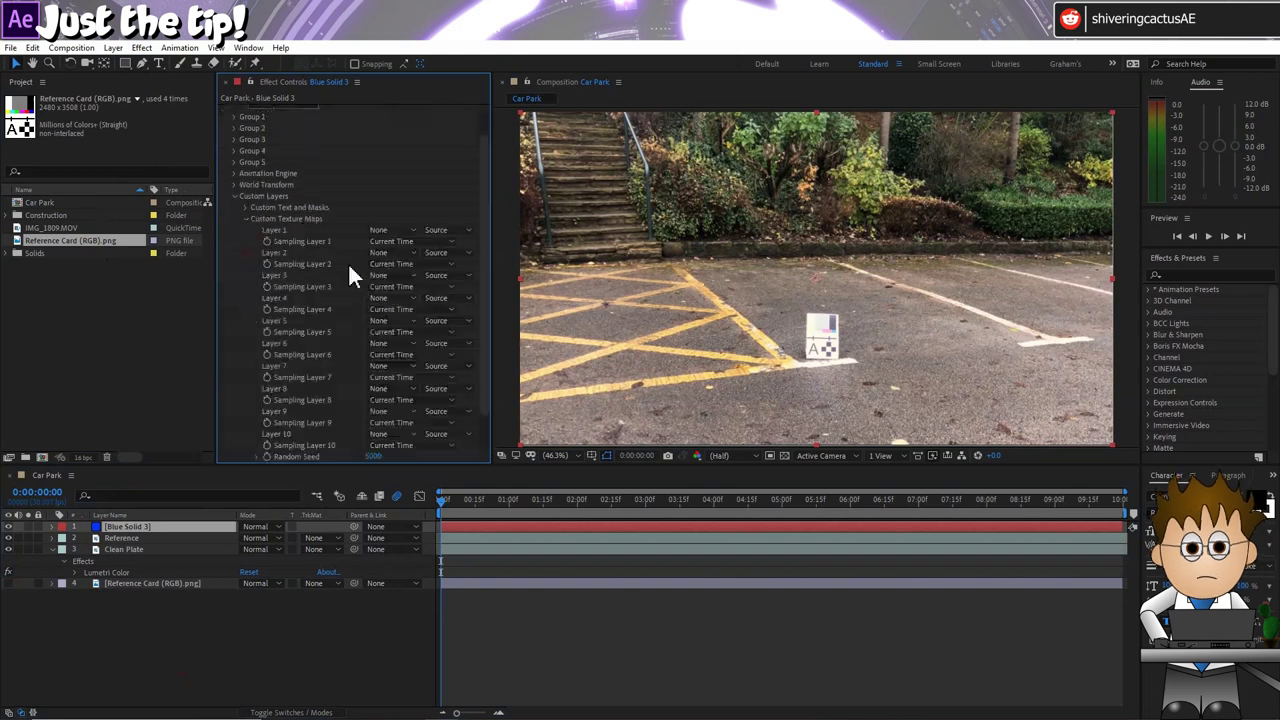
pyautogui.click(412, 226)
pyautogui.click(419, 306)
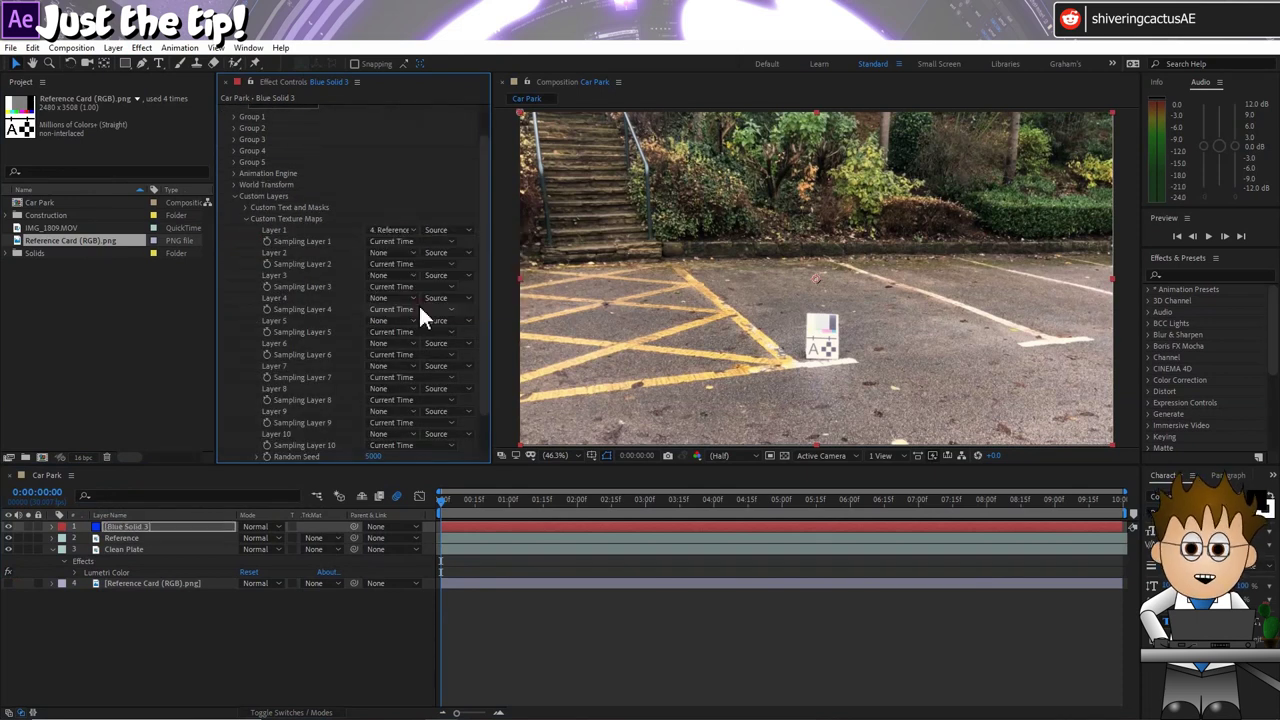
pyautogui.scroll(1, 258, 255)
pyautogui.click(294, 143)
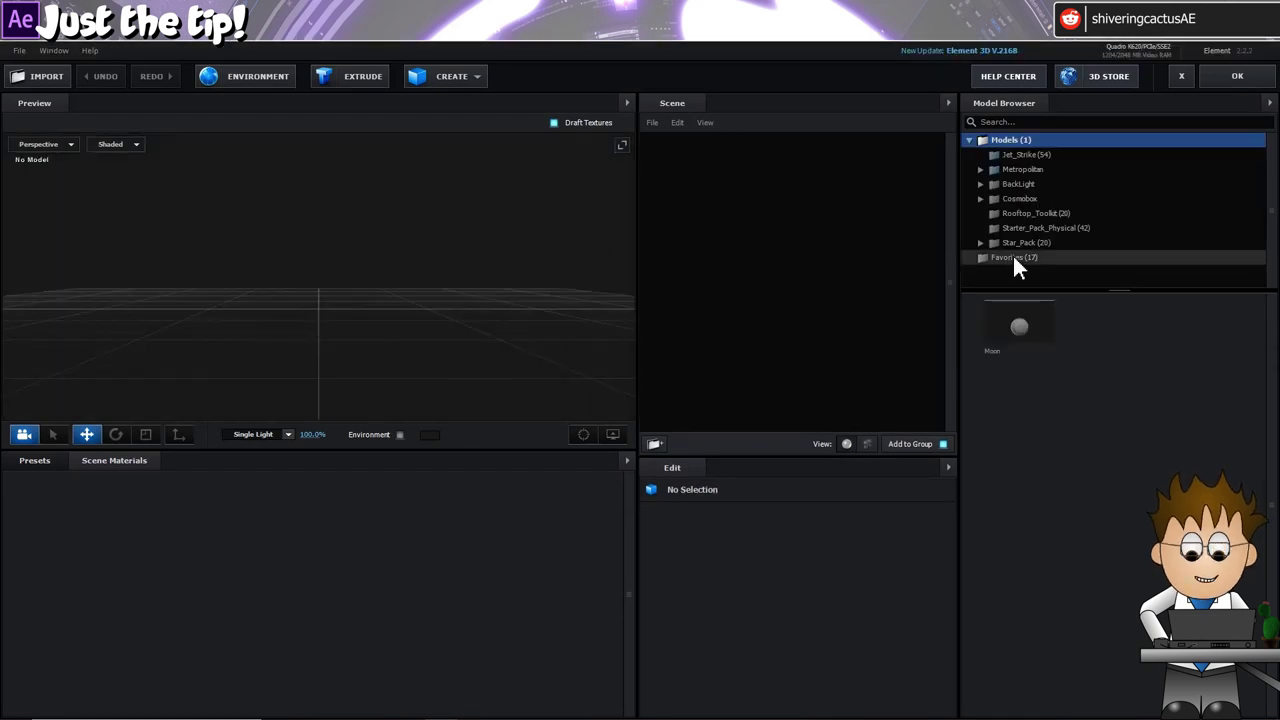
# - Add the Star_Pack BB-Unit model and frame the droid in the Front preview view
pyautogui.click(976, 242)
pyautogui.click(1020, 328)
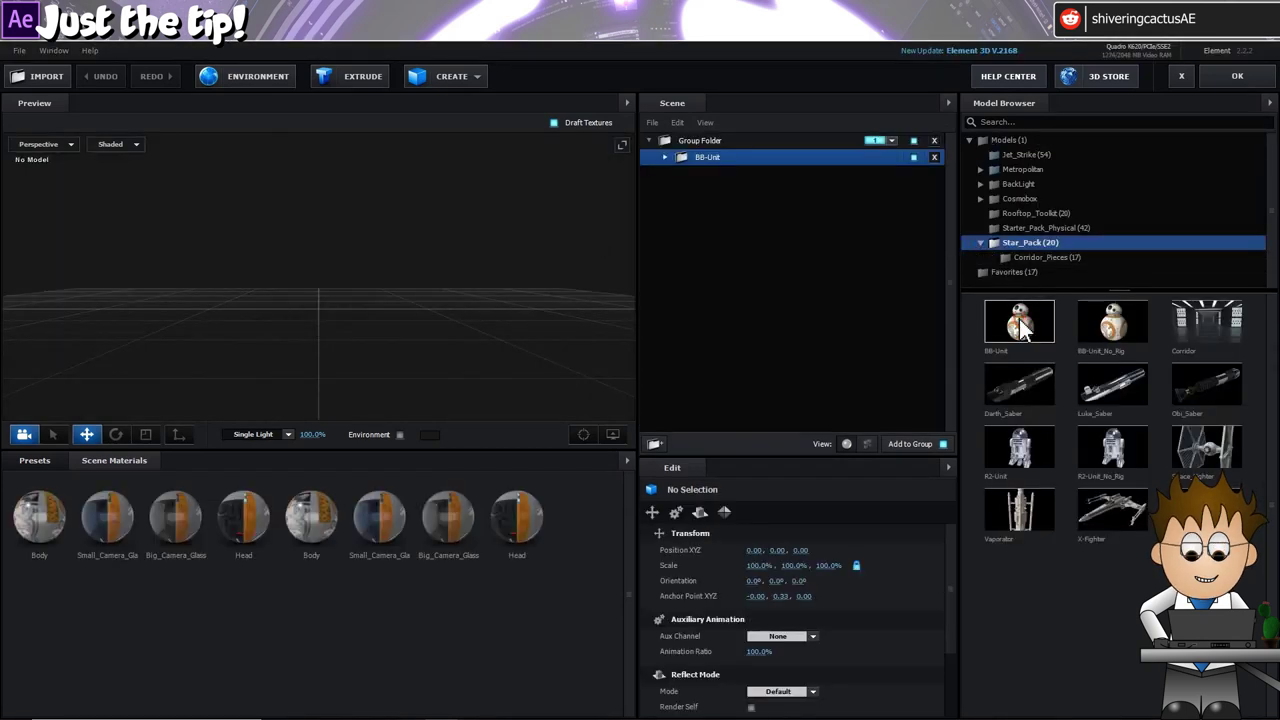
pyautogui.moveTo(500, 240); pyautogui.dragTo(468, 276)
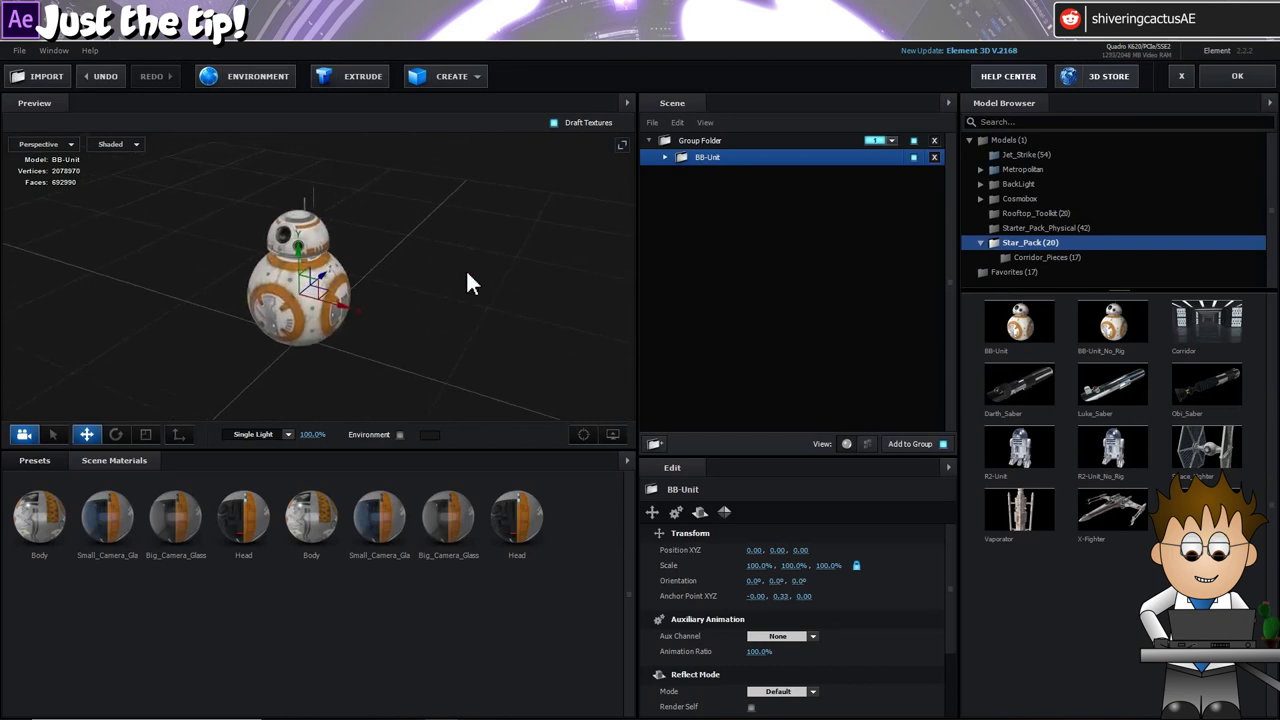
pyautogui.click(64, 143)
pyautogui.click(60, 218)
pyautogui.scroll(6, 430, 230)
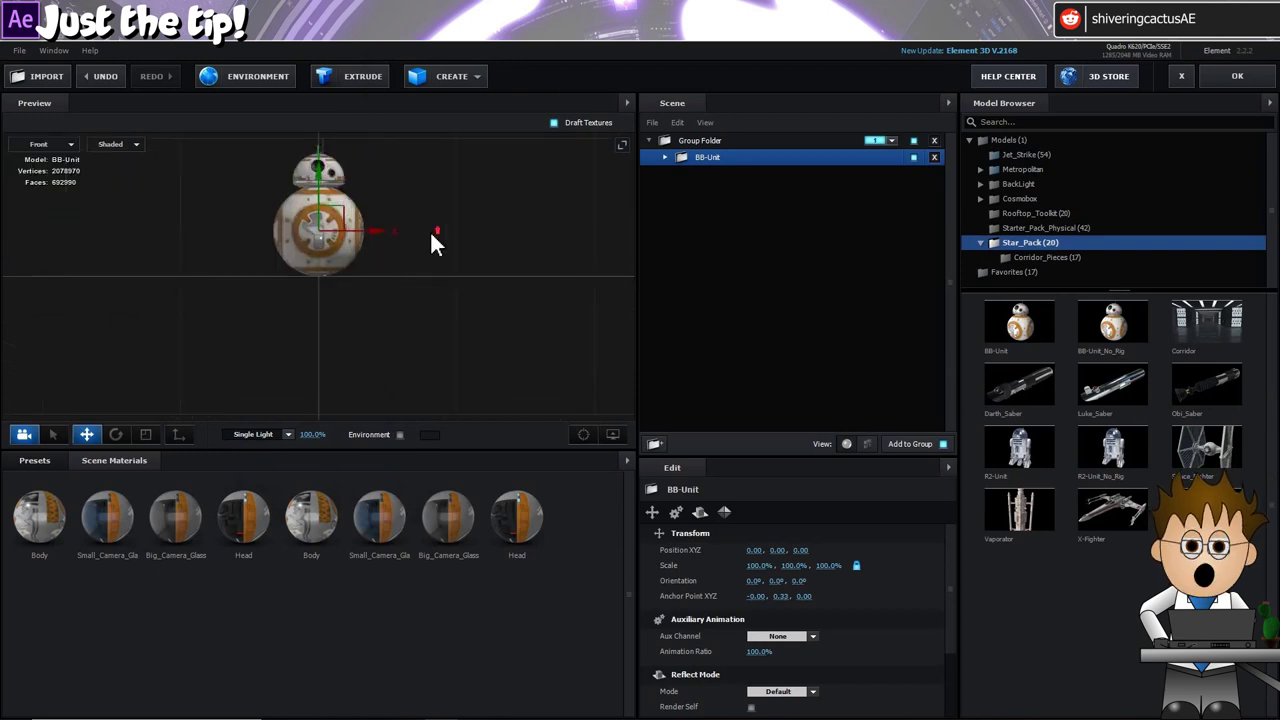
pyautogui.moveTo(423, 331); pyautogui.dragTo(432, 318)
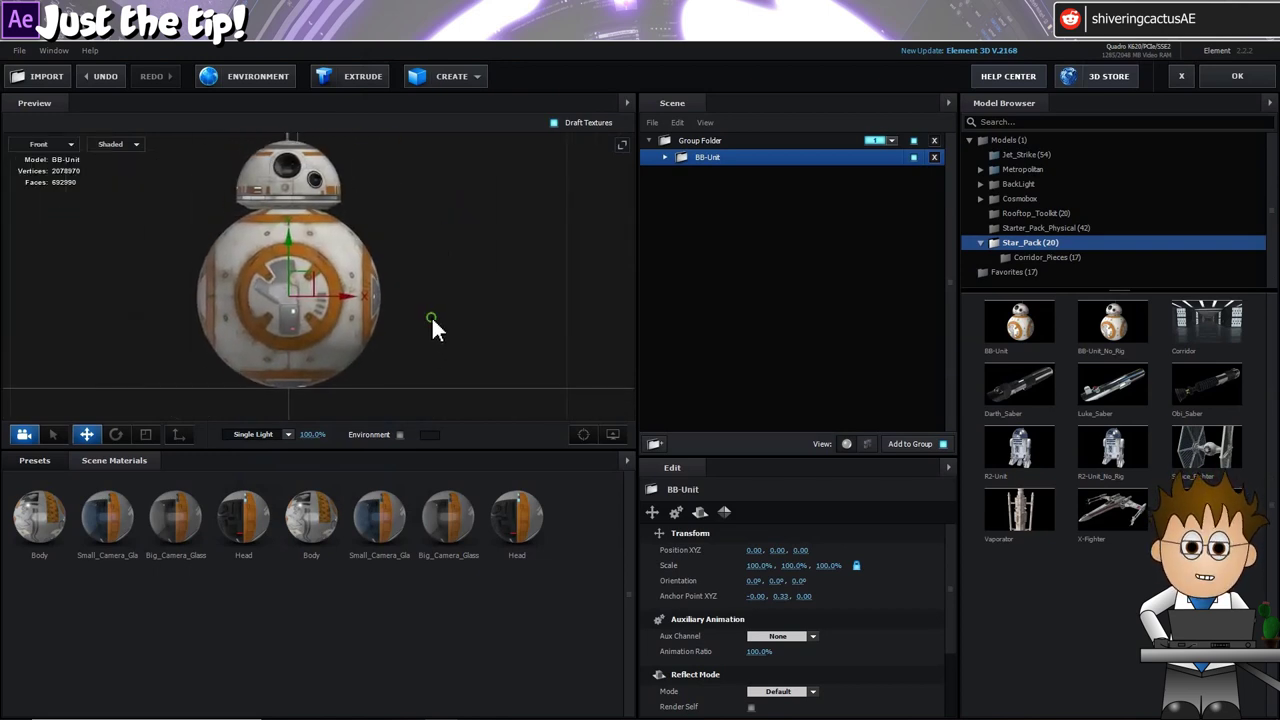
pyautogui.moveTo(444, 262); pyautogui.dragTo(441, 271)
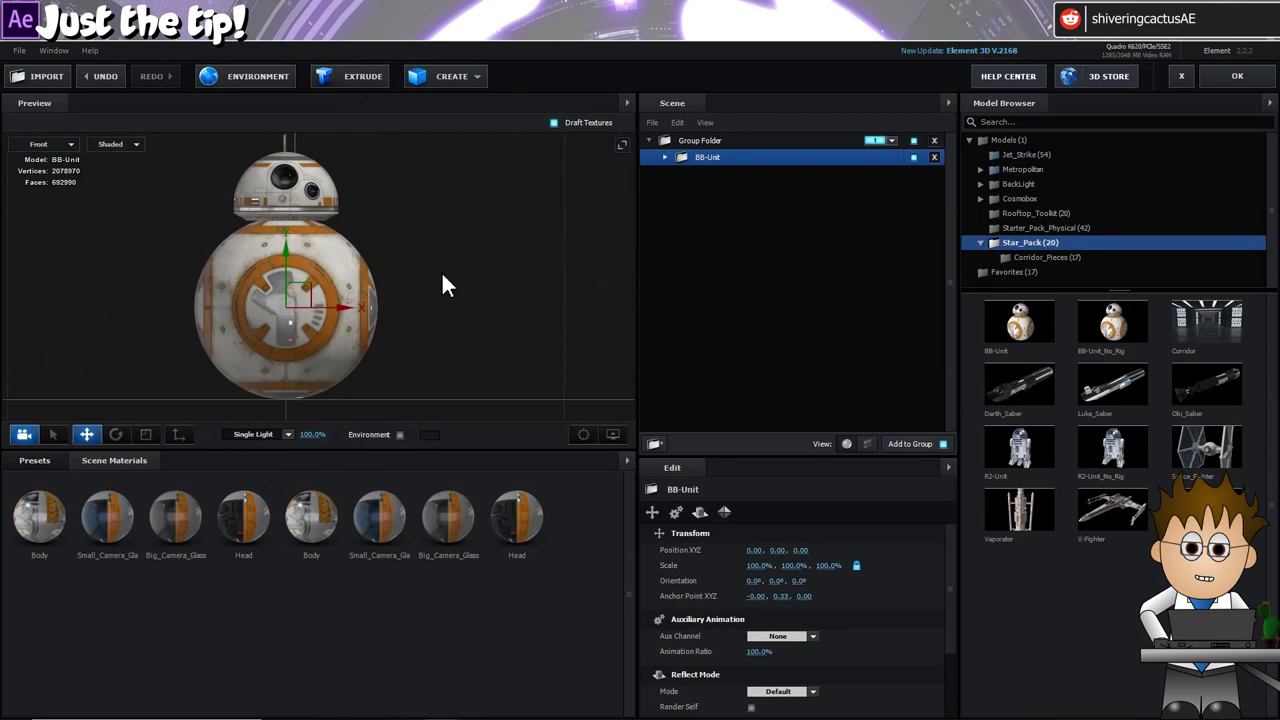
# - Add a Box primitive with 0 chamfer and raise it upward in the scene
pyautogui.click(452, 78)
pyautogui.click(424, 108)
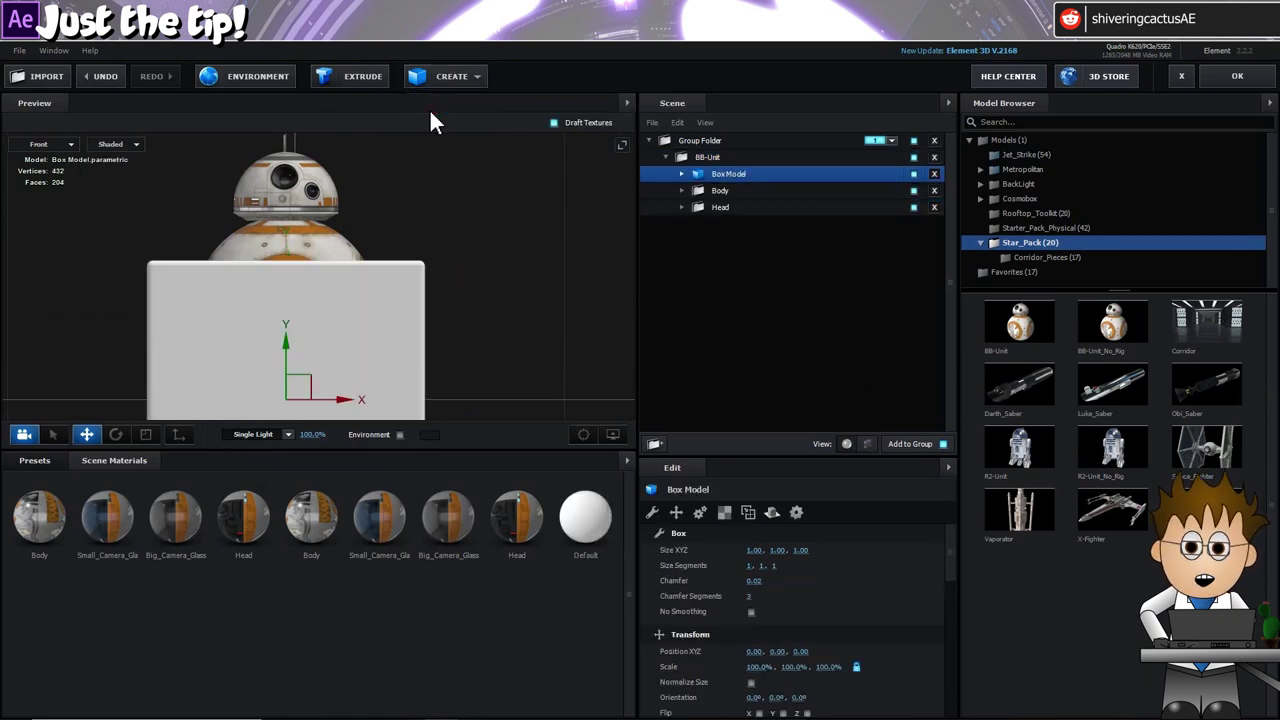
pyautogui.click(752, 581)
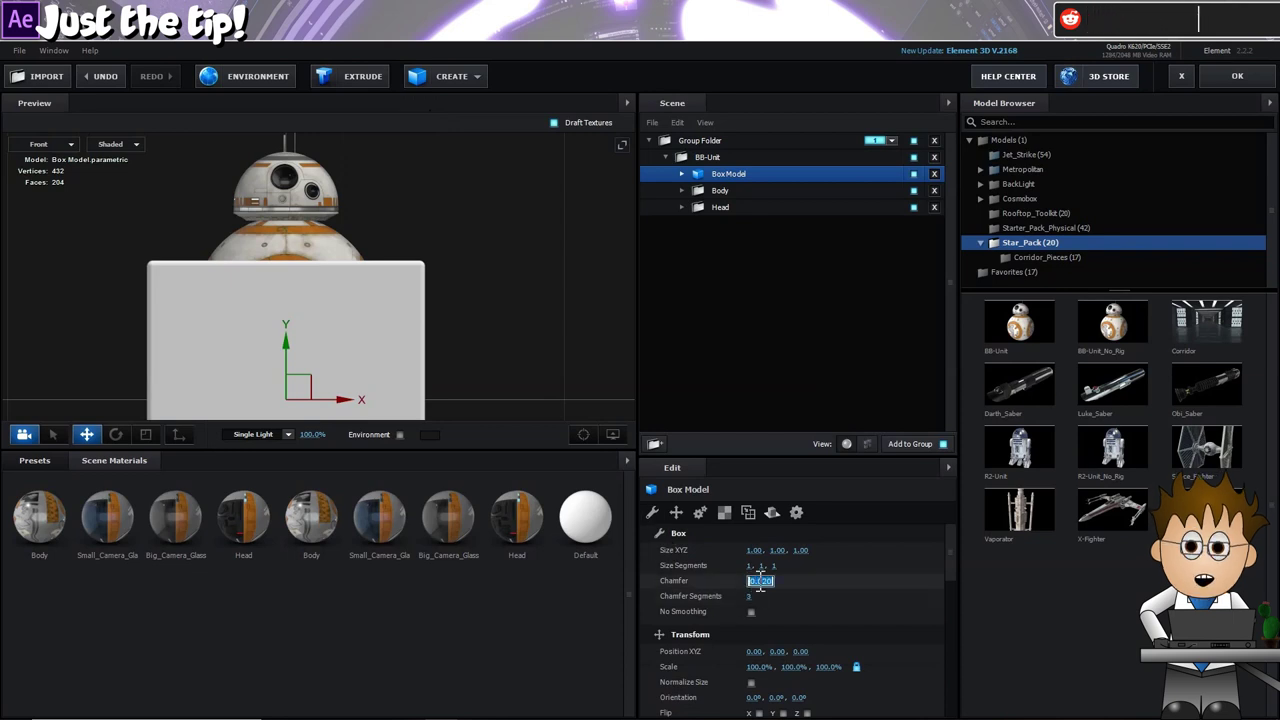
pyautogui.write('0')
pyautogui.press('Return')
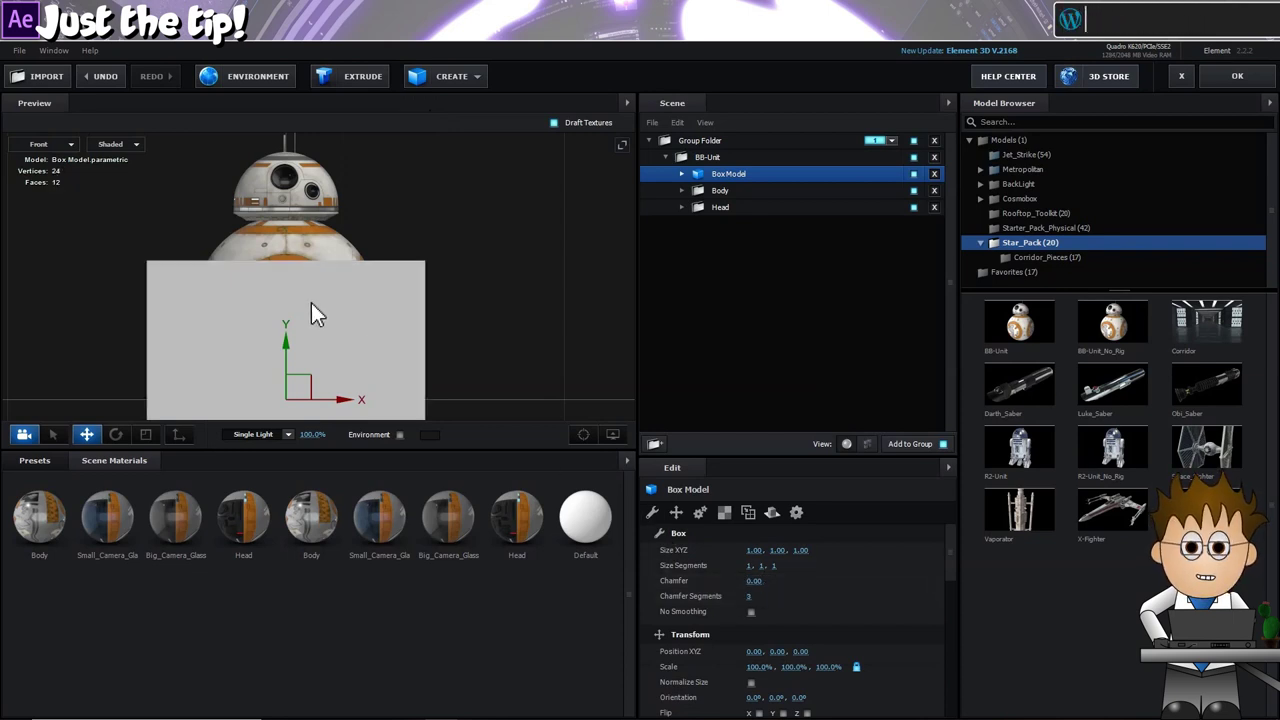
pyautogui.moveTo(288, 347); pyautogui.dragTo(486, 281)
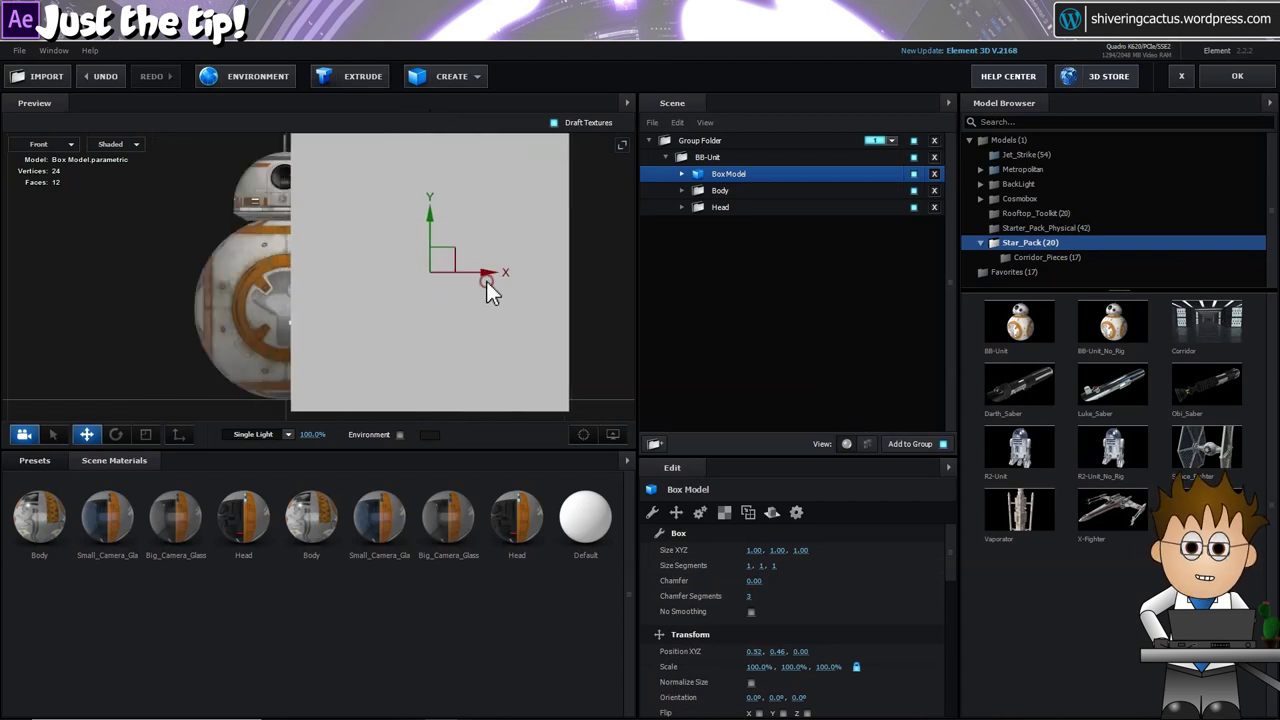
# - Size the box to 0.89 × 0.89 × 0.10 and position it at 0.45, 0.45, 0
pyautogui.moveTo(777, 549); pyautogui.dragTo(771, 549)
pyautogui.click(777, 549)
pyautogui.write('0.')
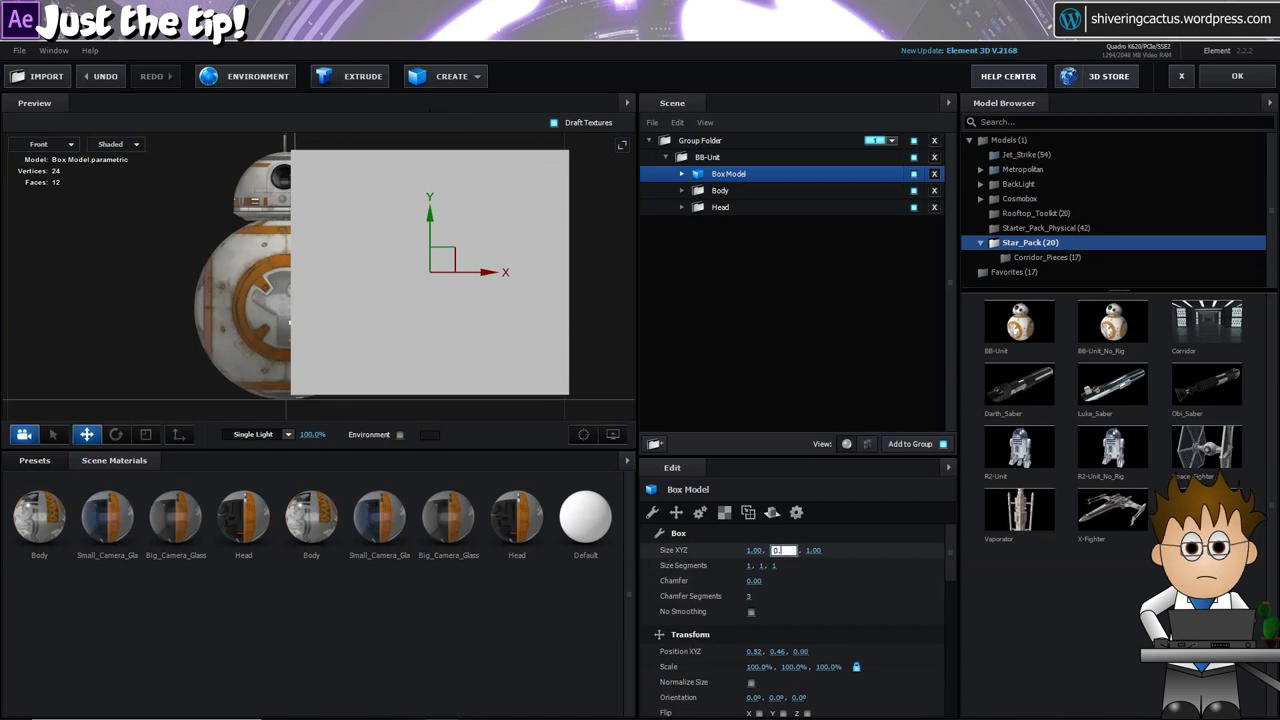
pyautogui.write('89')
pyautogui.press('Return')
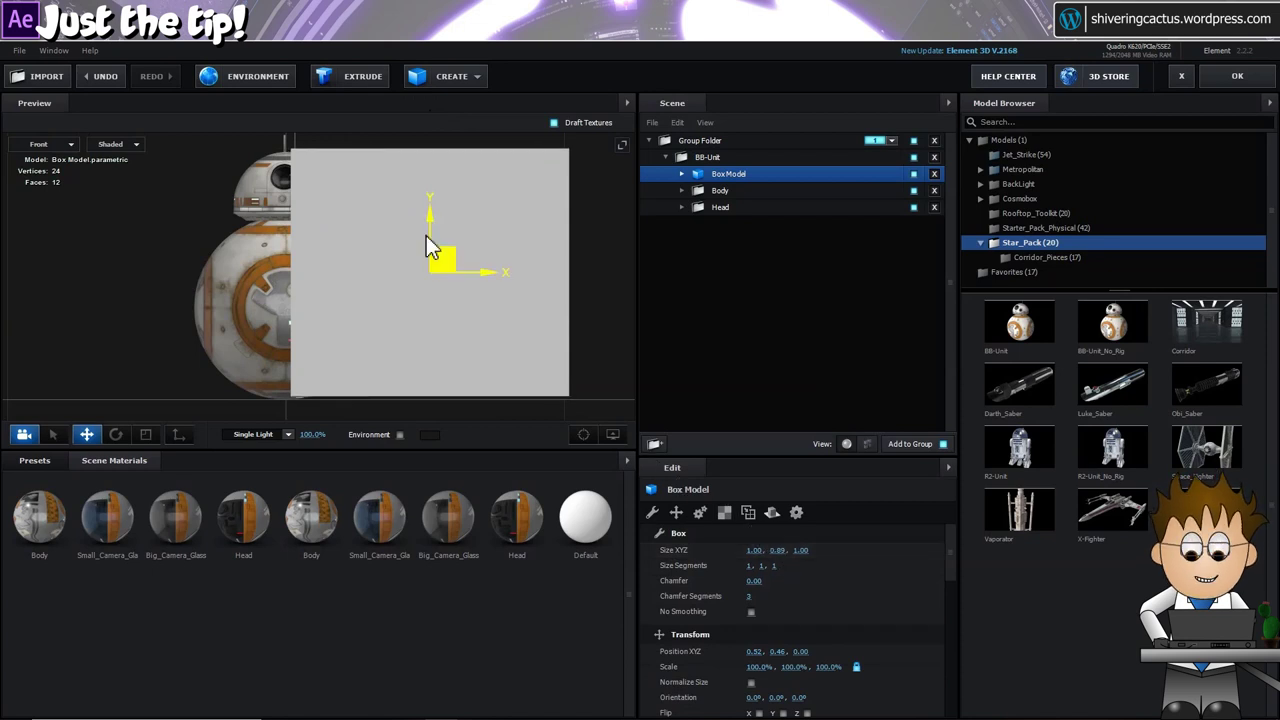
pyautogui.moveTo(432, 222); pyautogui.dragTo(431, 225)
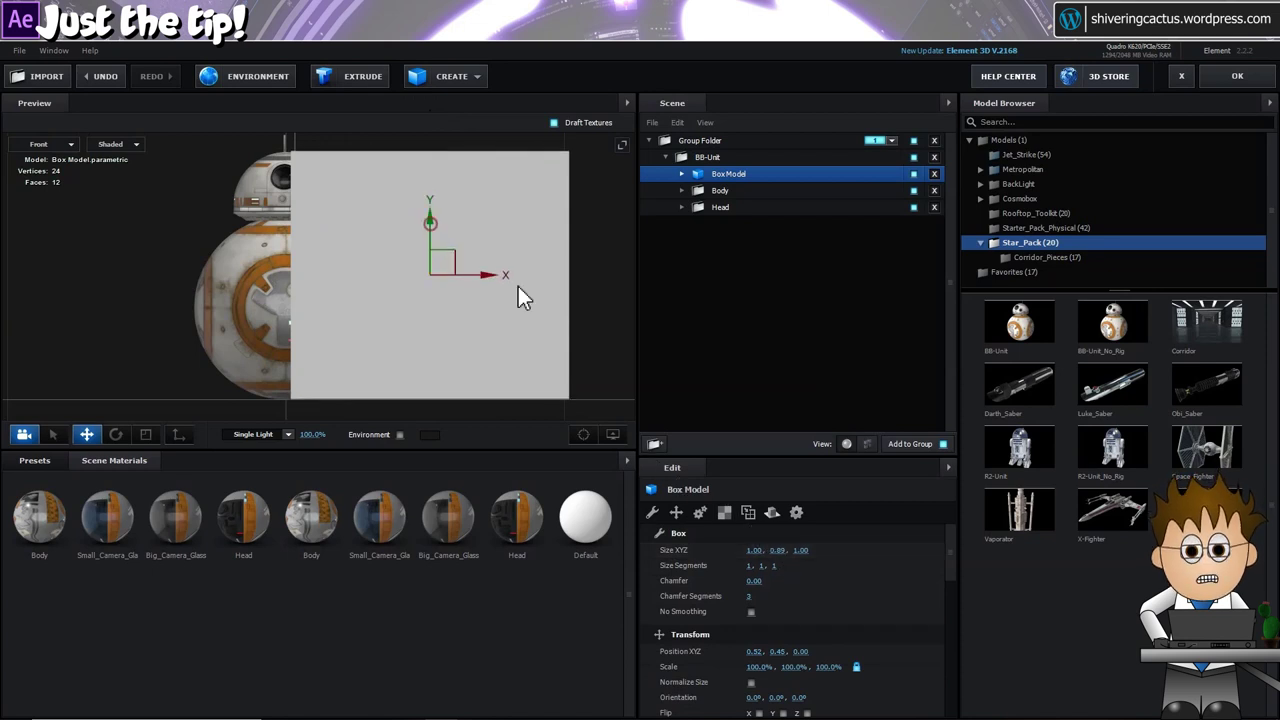
pyautogui.click(754, 550)
pyautogui.write('0')
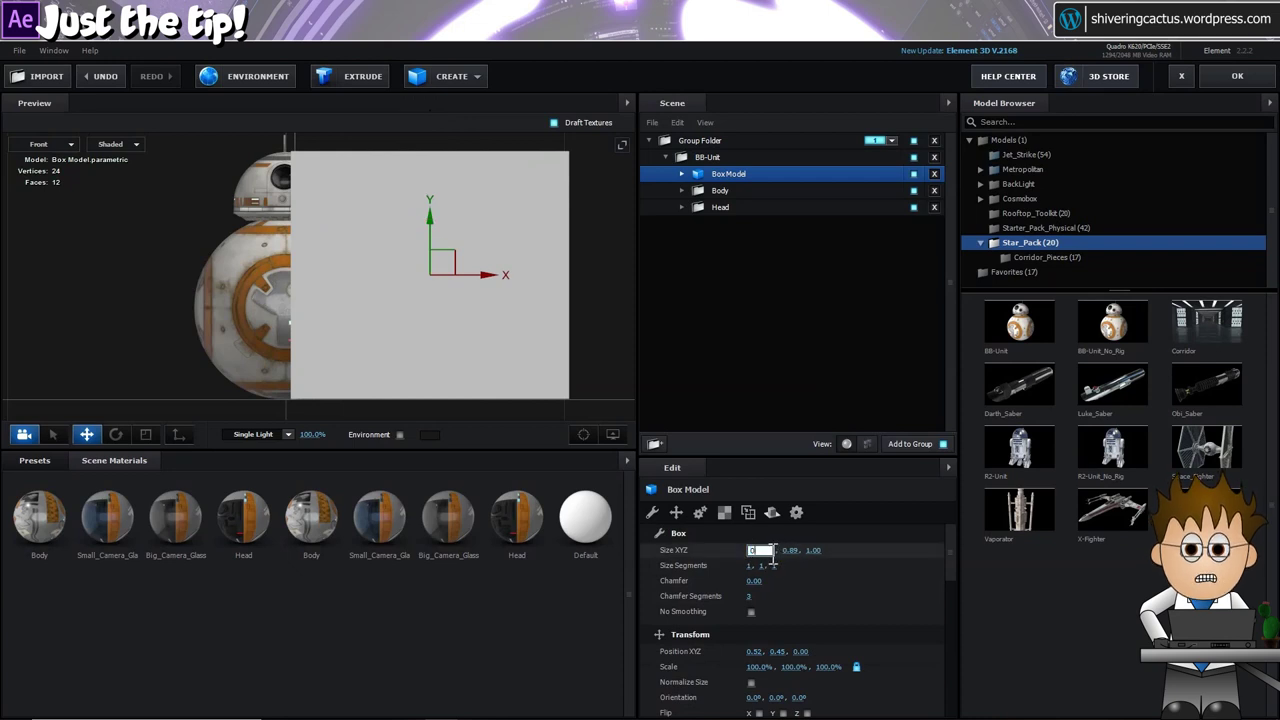
pyautogui.write('.89')
pyautogui.press('Return')
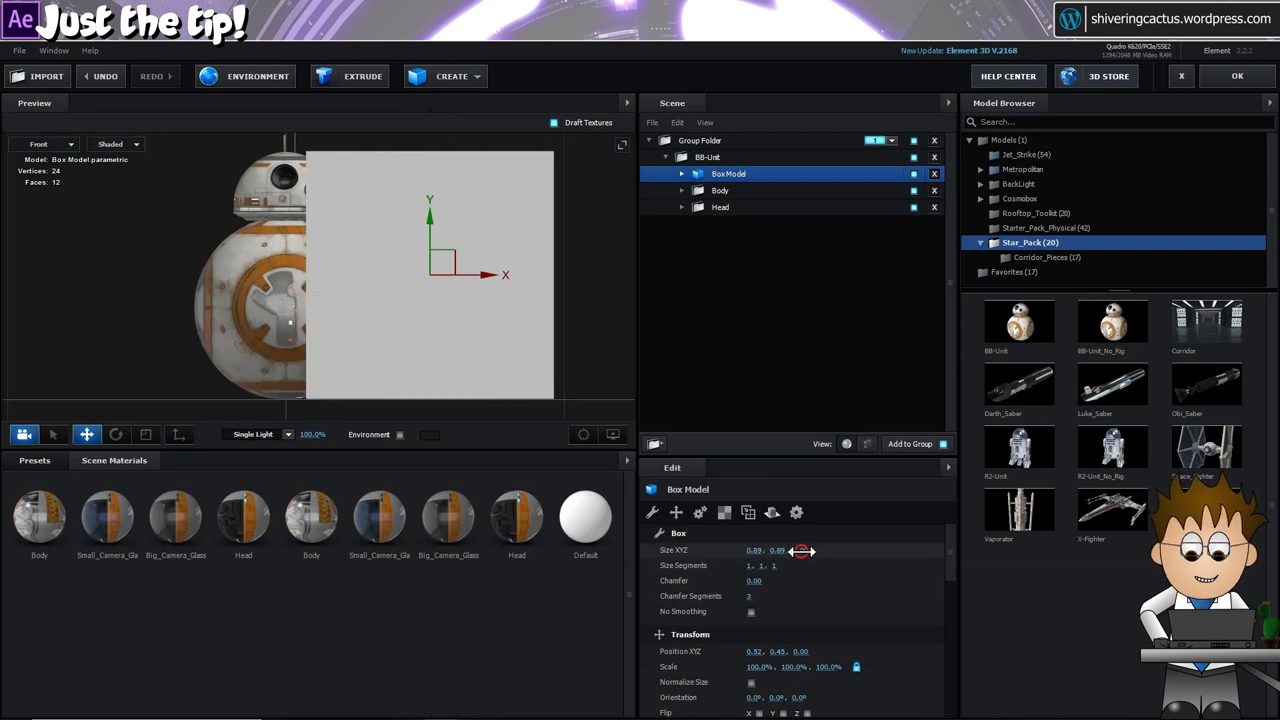
pyautogui.moveTo(808, 550); pyautogui.dragTo(722, 552)
pyautogui.moveTo(428, 223); pyautogui.dragTo(408, 223)
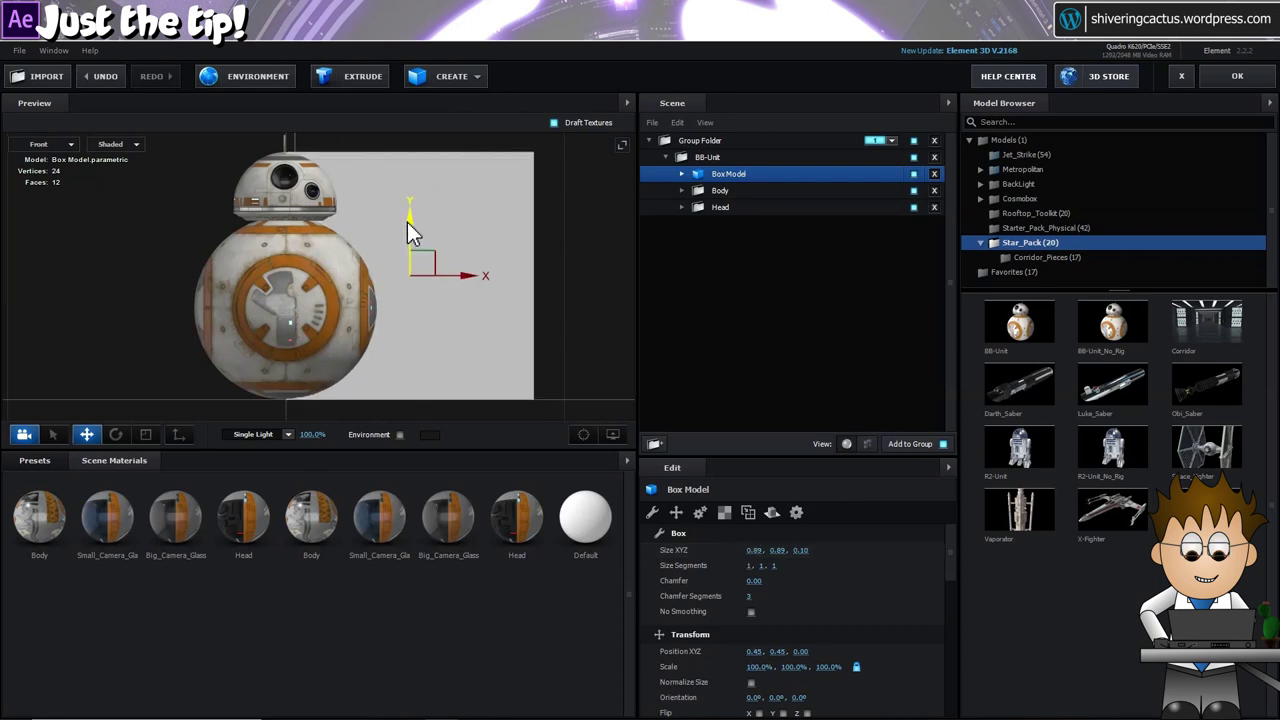
# - Add a Plane whose Default material uses Custom Layer 1 (the reference card) as diffuse texture
pyautogui.click(459, 80)
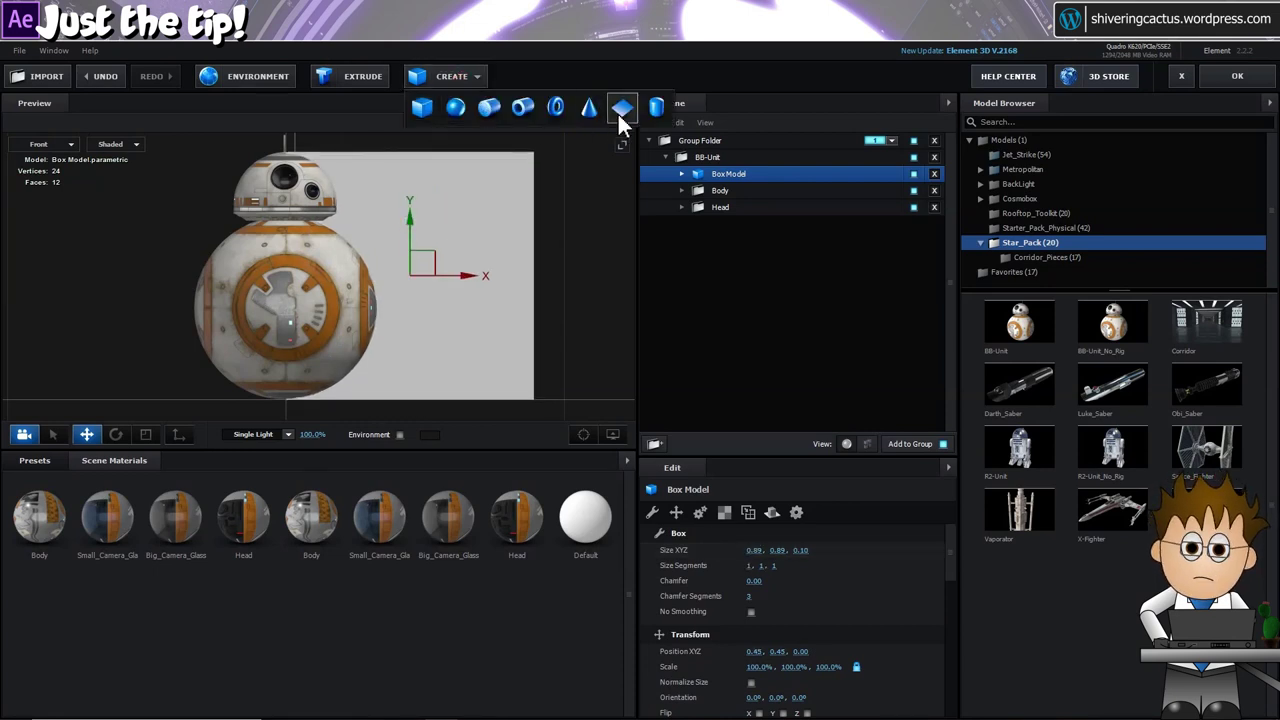
pyautogui.click(617, 110)
pyautogui.click(684, 175)
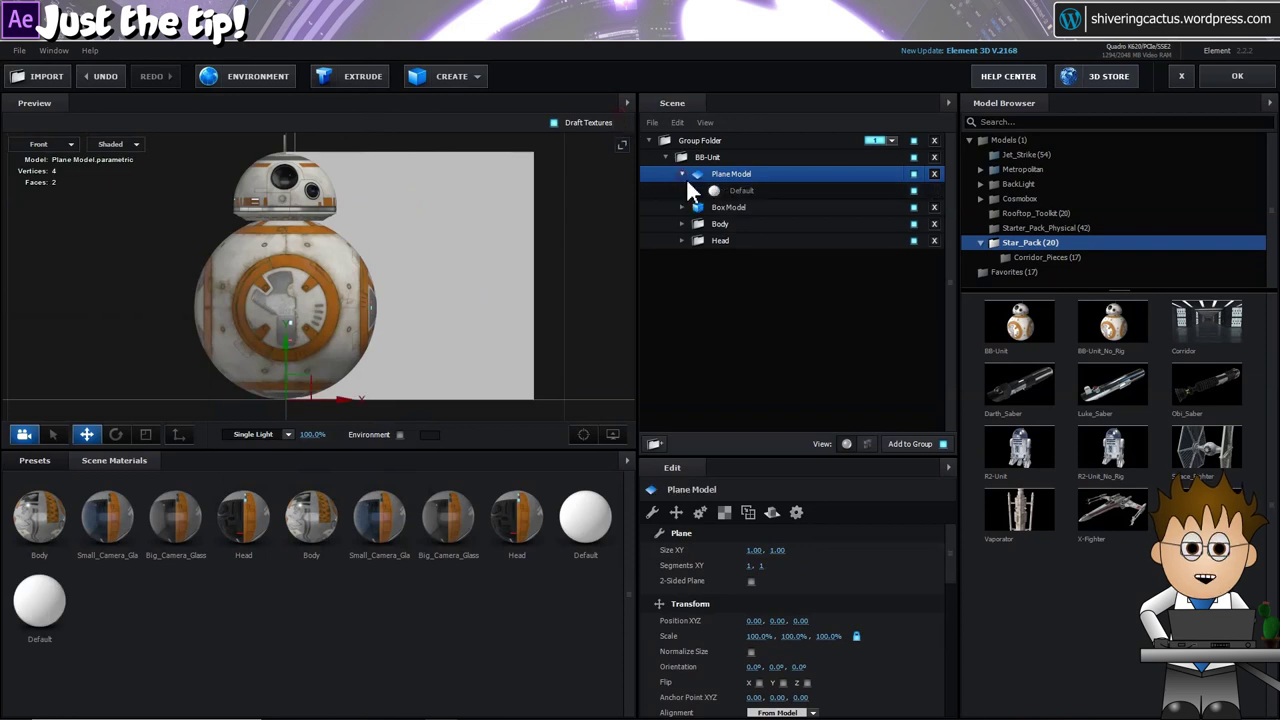
pyautogui.click(744, 191)
pyautogui.click(761, 592)
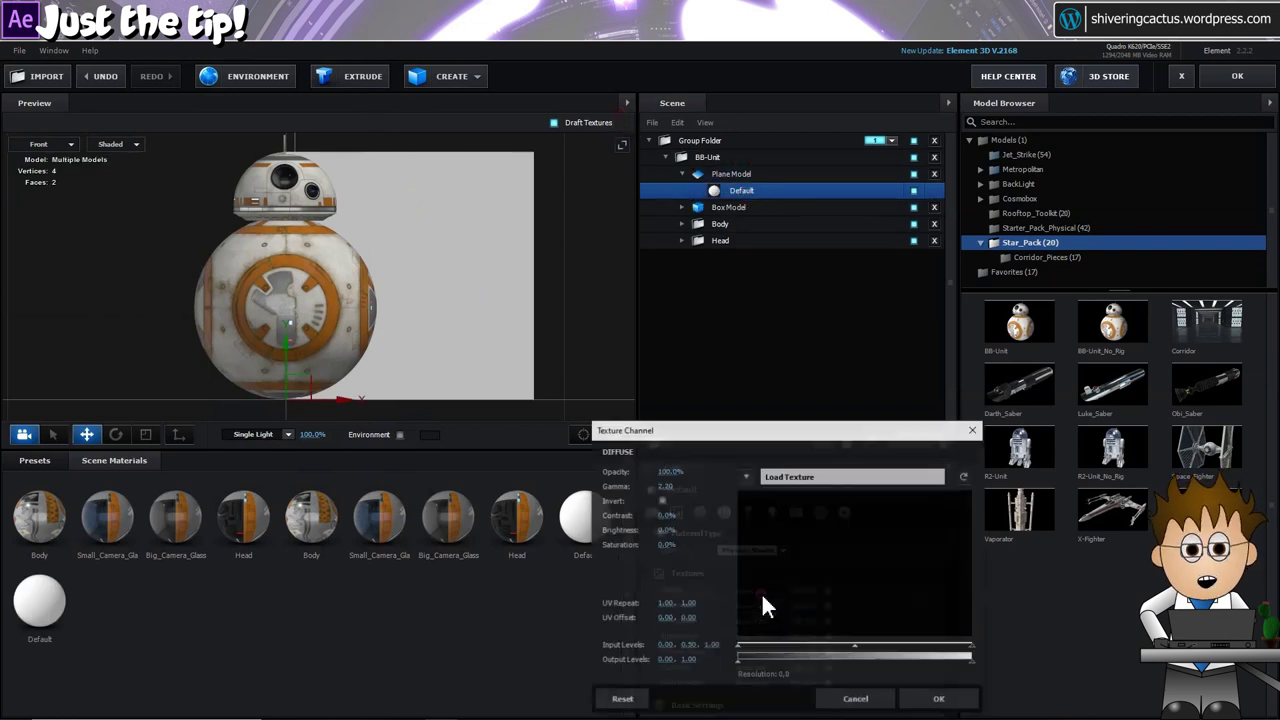
pyautogui.click(749, 476)
pyautogui.click(800, 495)
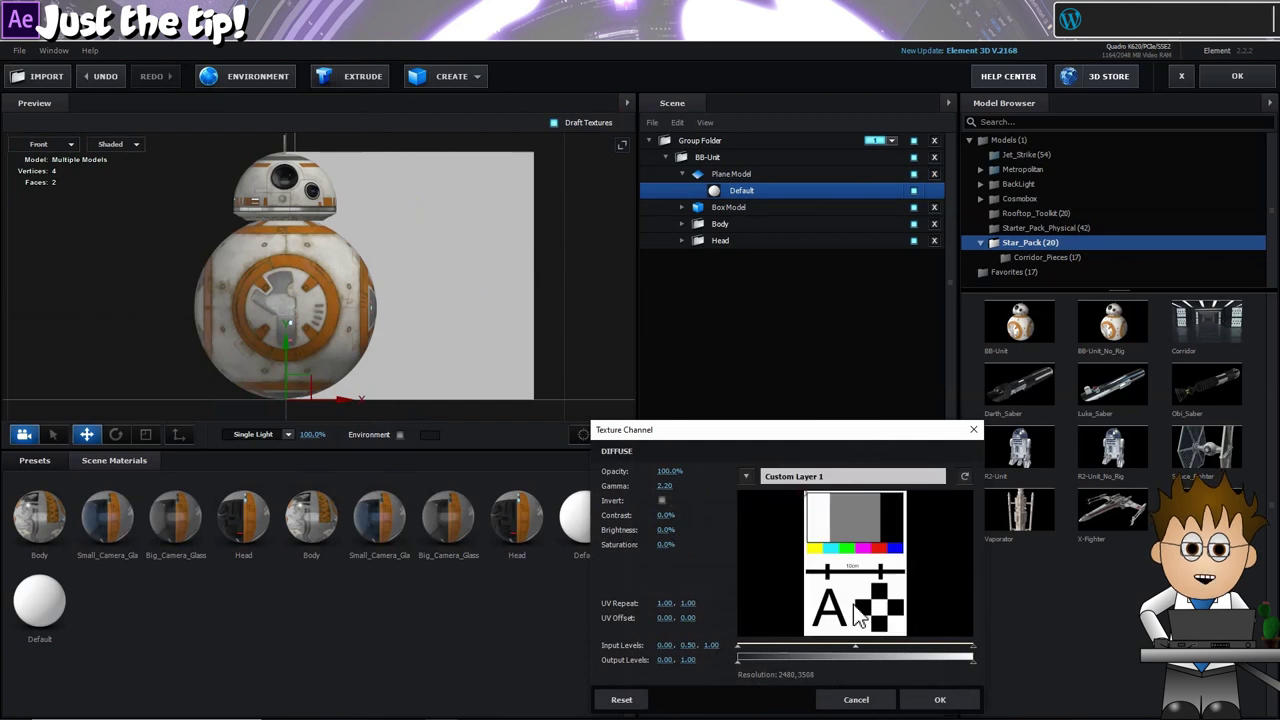
pyautogui.click(938, 700)
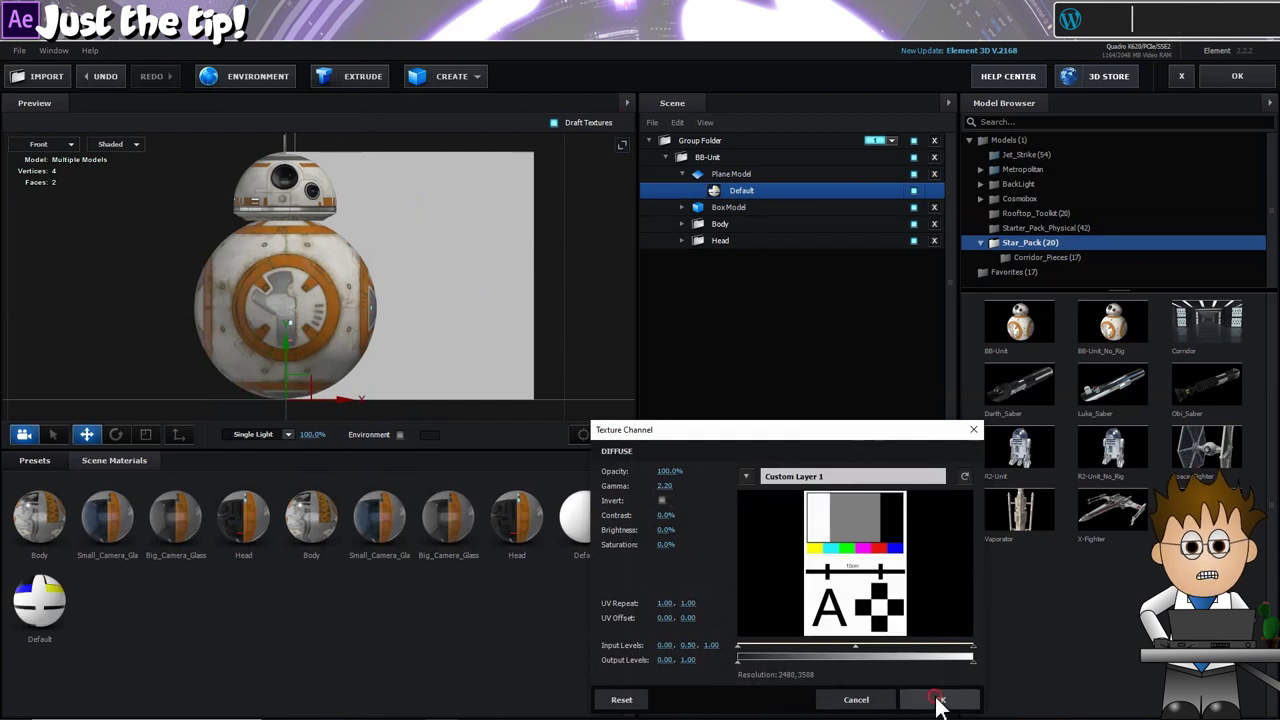
# - Set the plane's X orientation to -90° so it stands upright, viewed in perspective at eye level
pyautogui.click(40, 144)
pyautogui.click(72, 150)
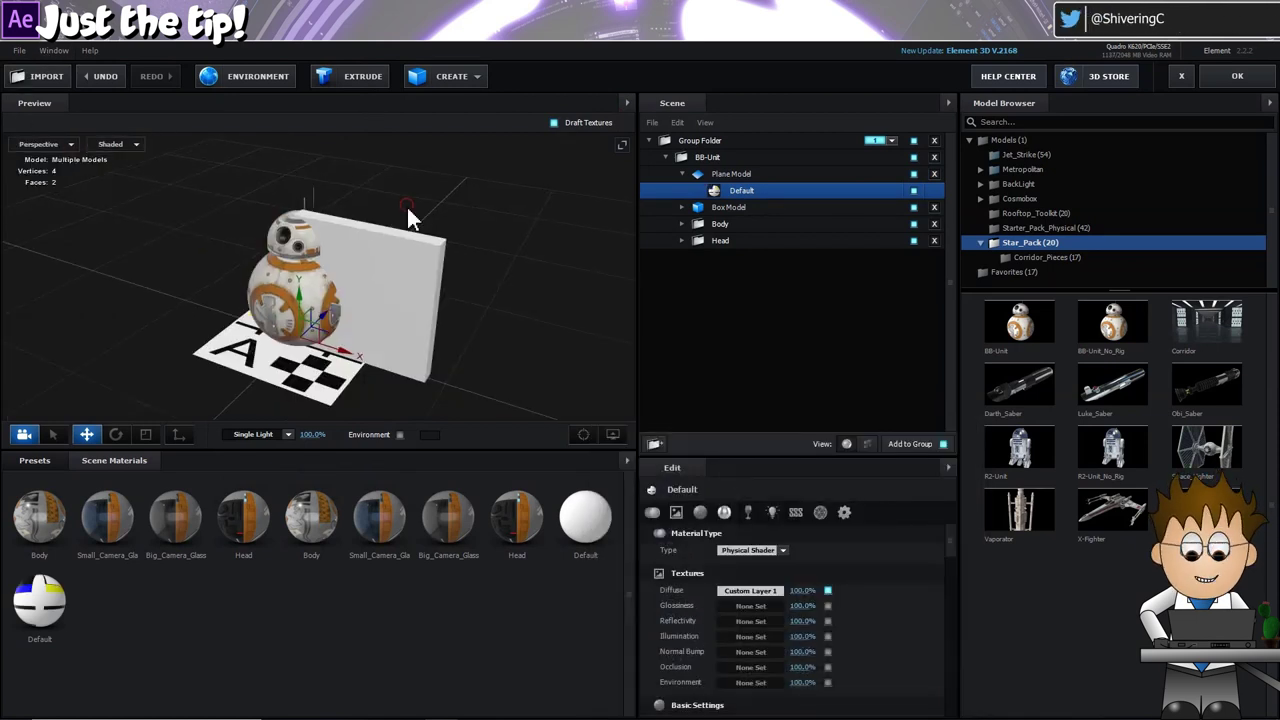
pyautogui.moveTo(406, 214)
pyautogui.mouseDown()
pyautogui.moveTo(409, 243)
pyautogui.moveTo(419, 198)
pyautogui.mouseUp()
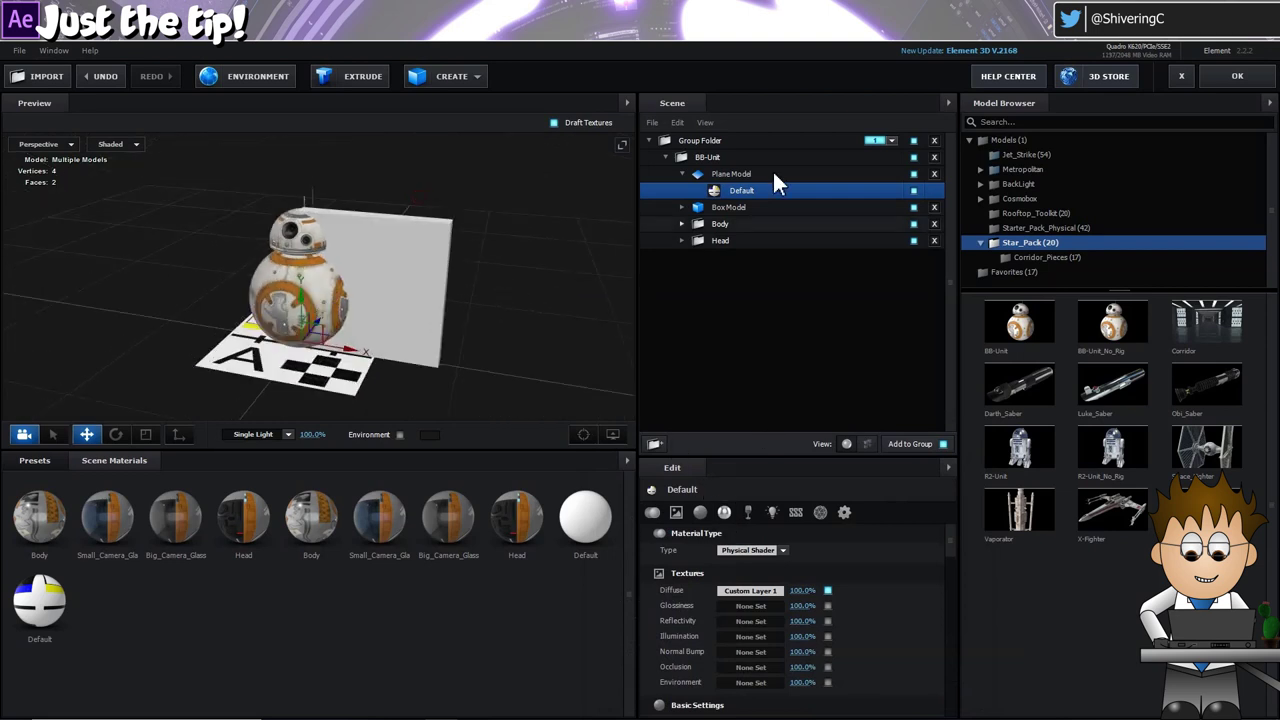
pyautogui.click(727, 175)
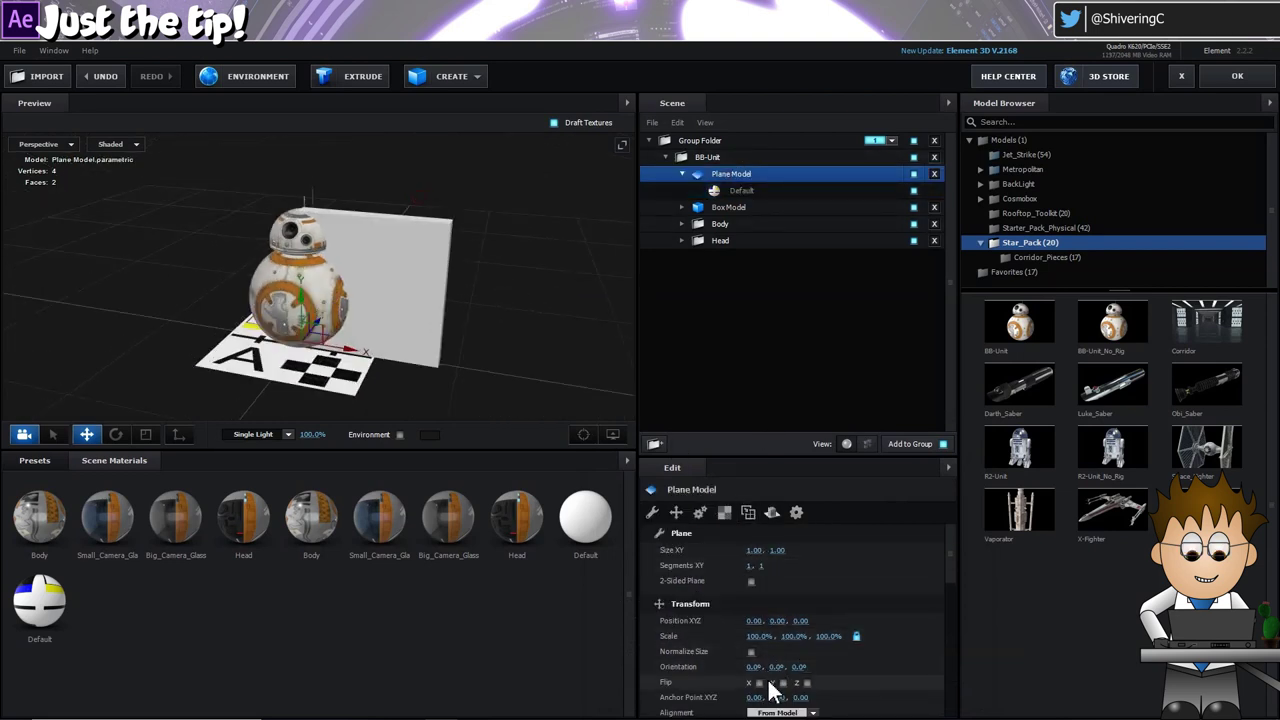
pyautogui.click(754, 667)
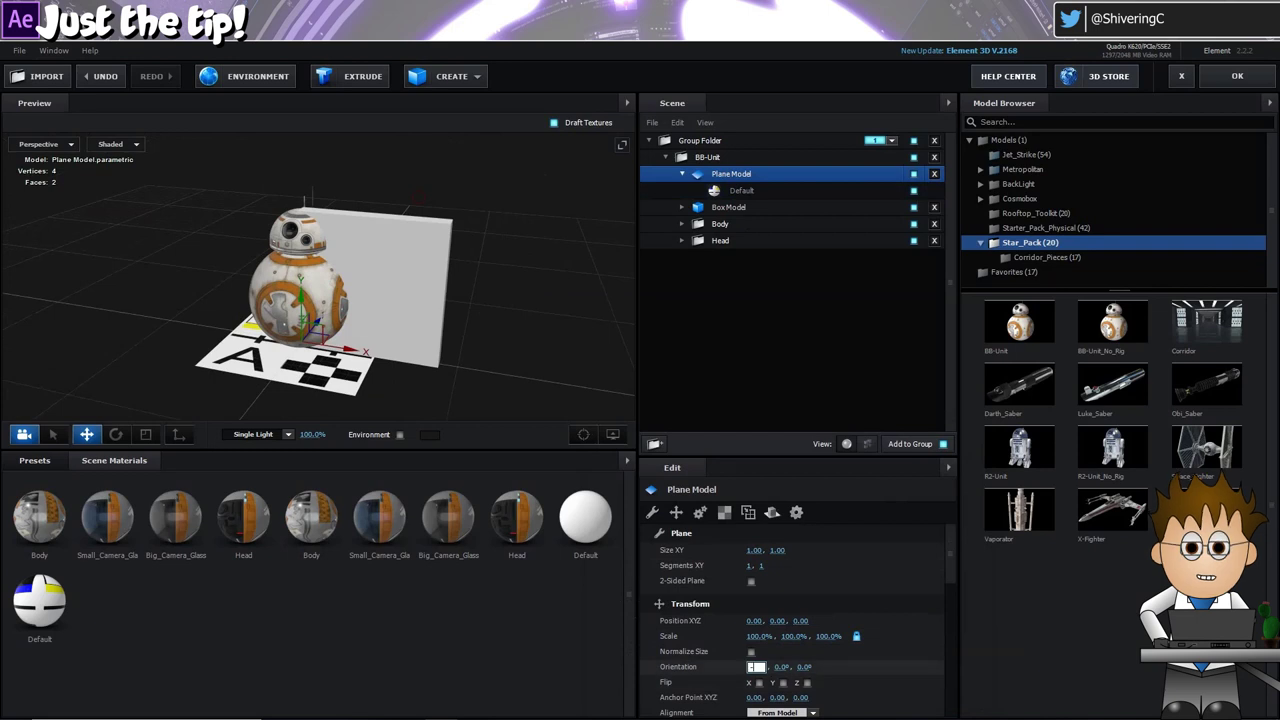
pyautogui.write('-90')
pyautogui.press('Return')
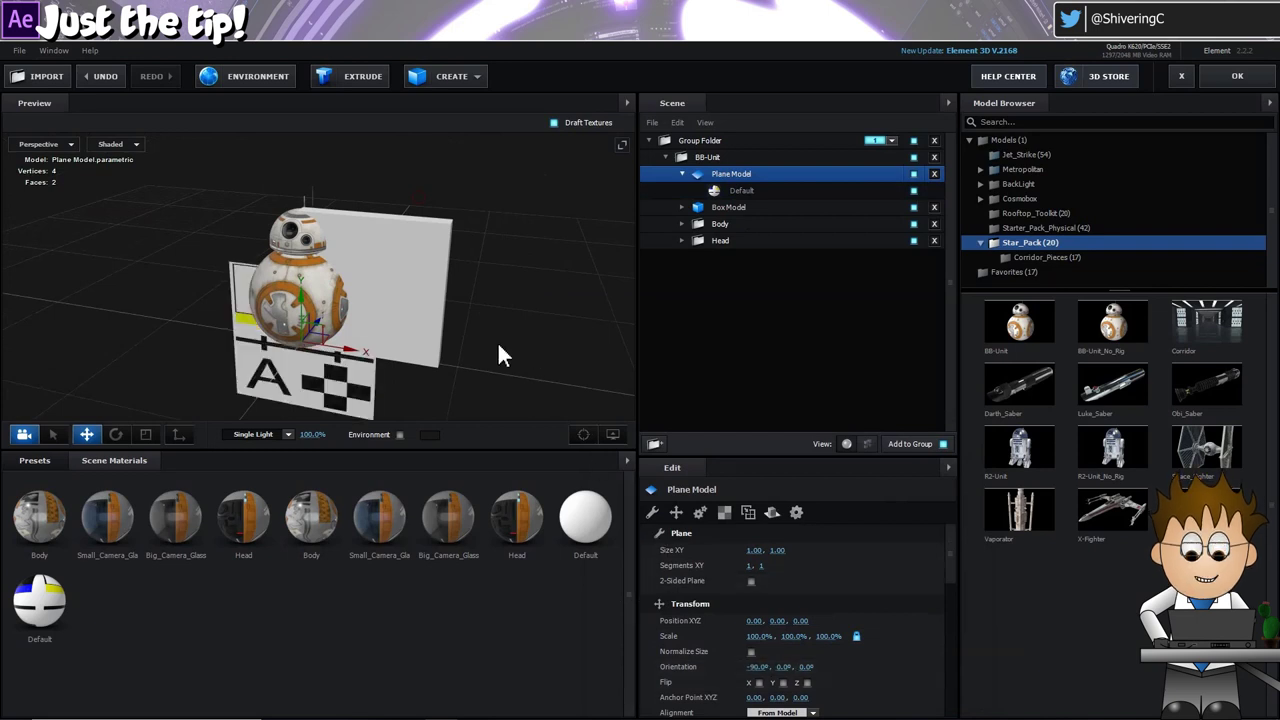
pyautogui.moveTo(498, 337); pyautogui.dragTo(509, 295)
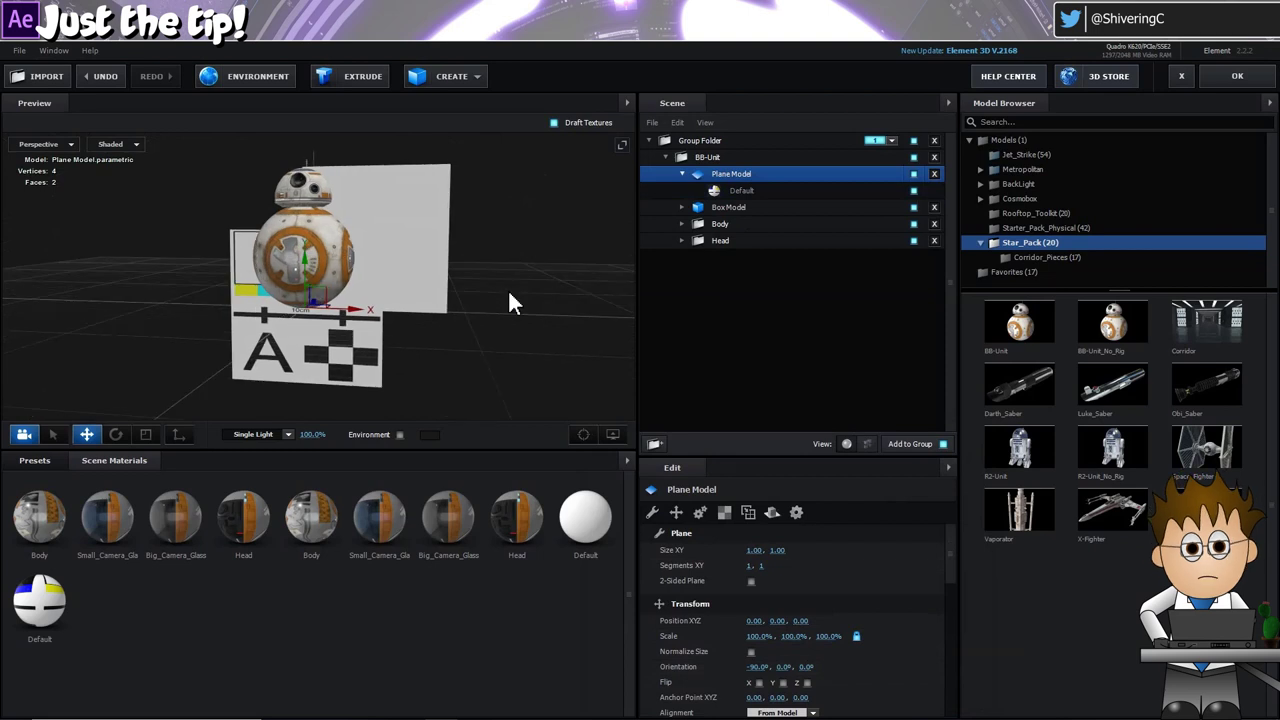
# - Select Box Model in the Scene panel to show its Box properties
pyautogui.click(730, 208)
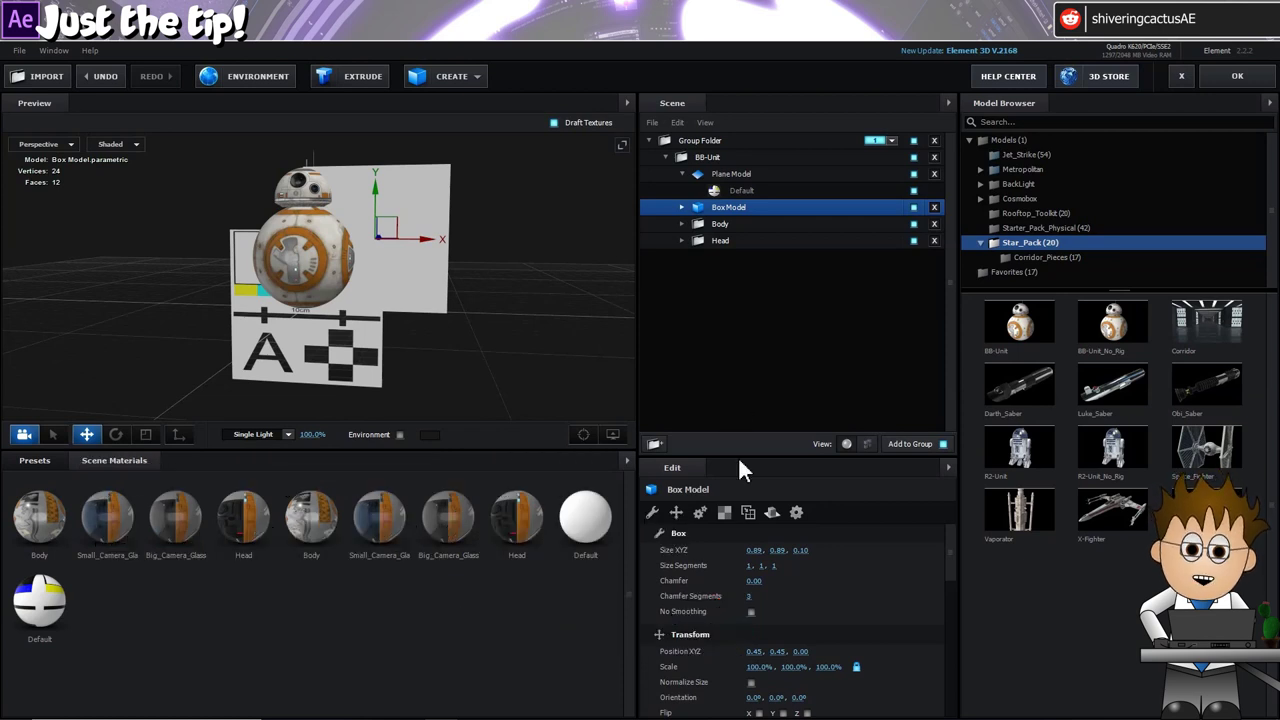
# - Shrink the box's size to 0.13 × 0.13 × 0.10
pyautogui.click(755, 550)
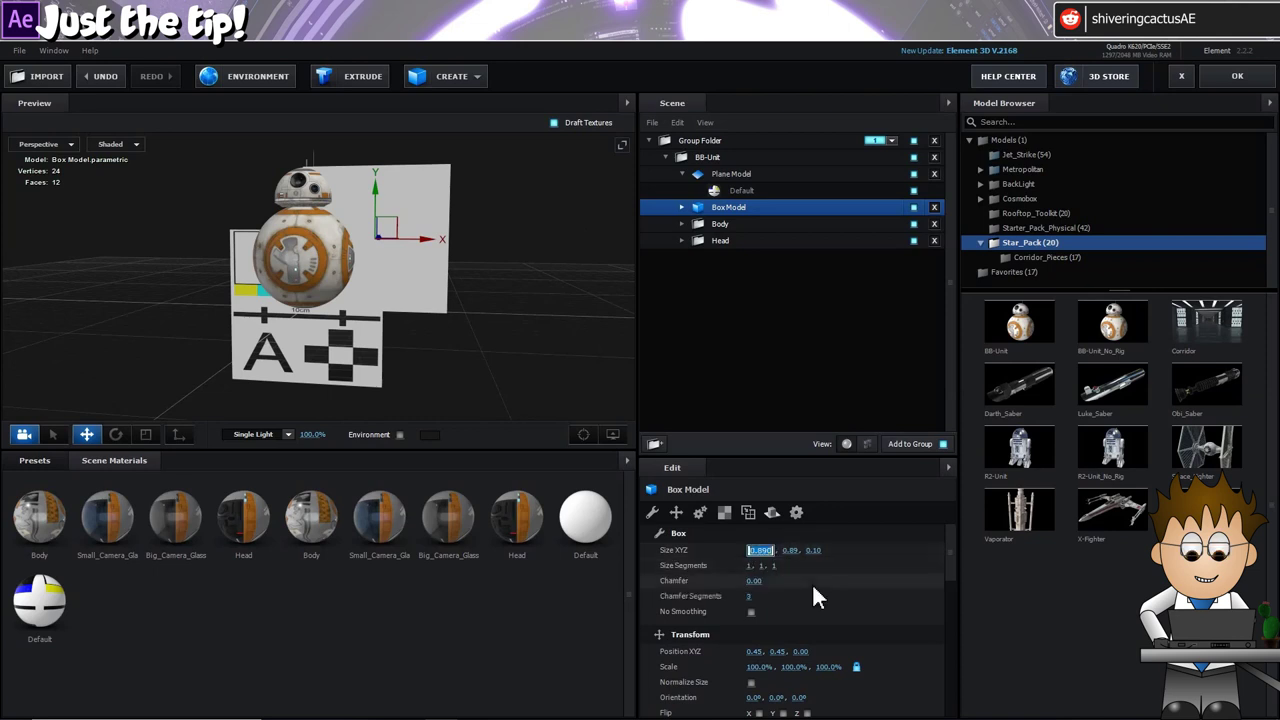
pyautogui.write('0.13')
pyautogui.press('Tab')
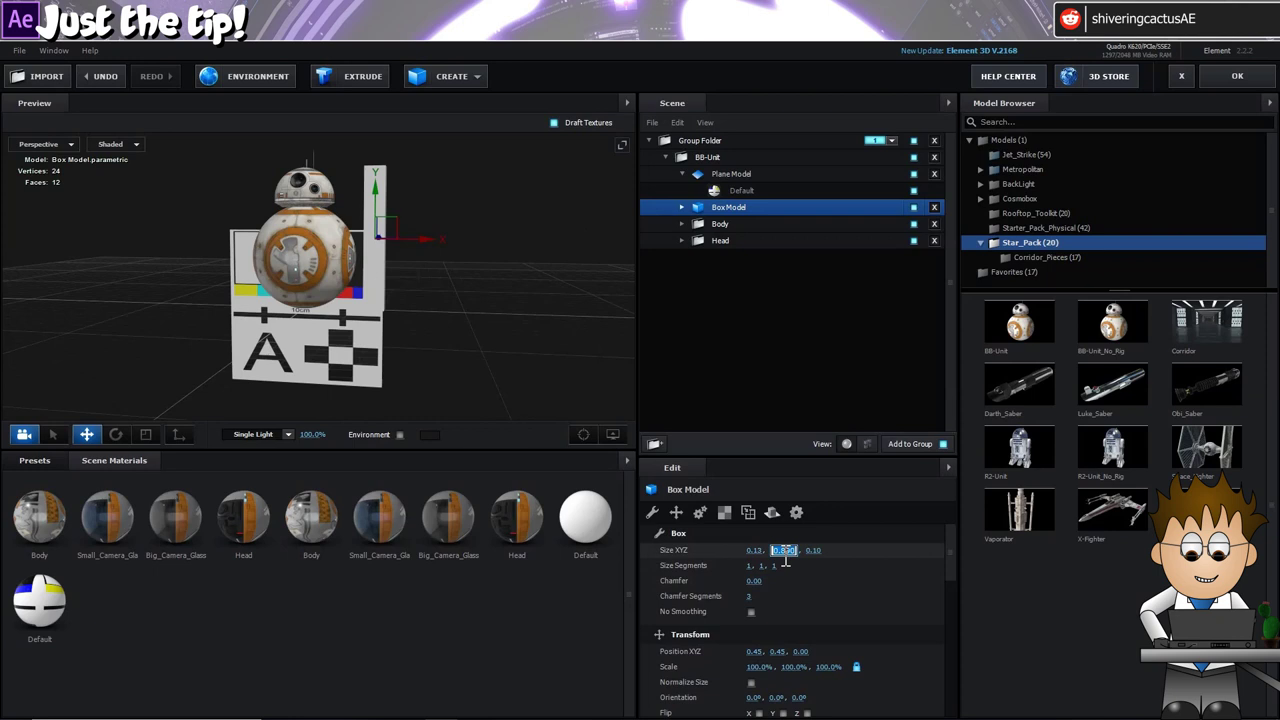
pyautogui.write('0.1')
pyautogui.press('Return')
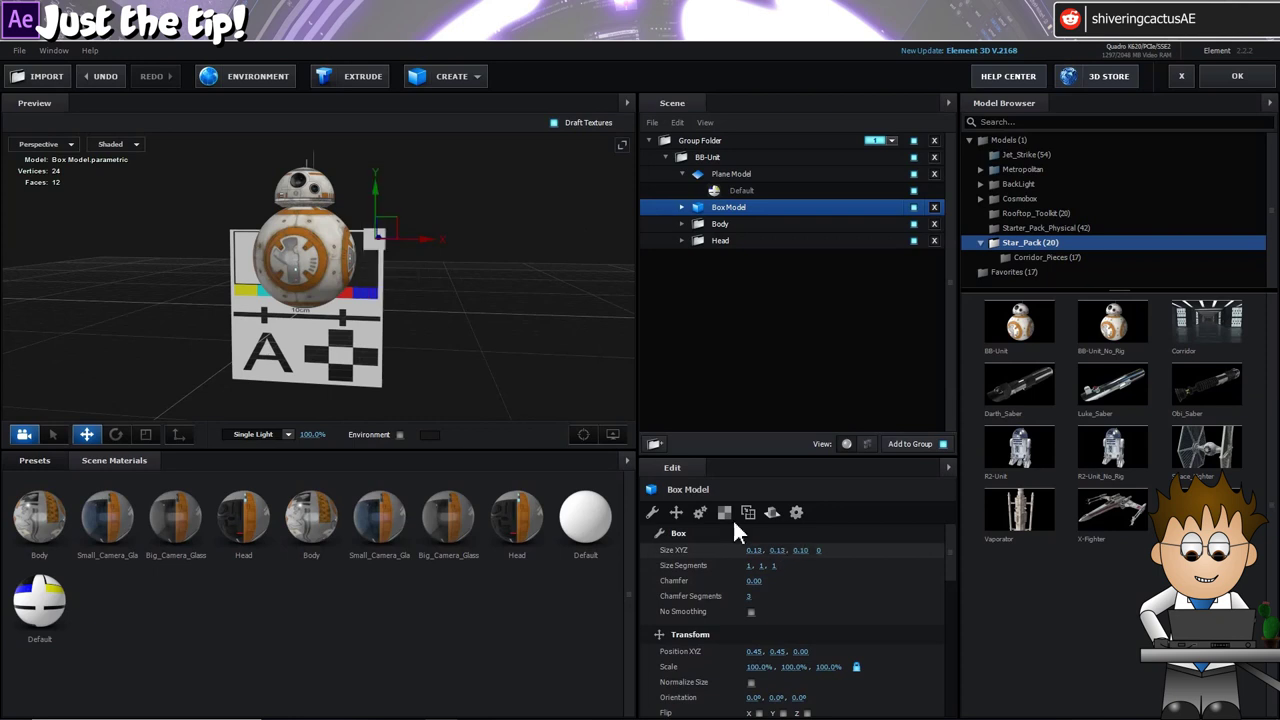
# - Move Plane Model and Box Model out of BB-Unit into Group Folder
pyautogui.scroll(5, 450, 254)
pyautogui.scroll(2, 490, 265)
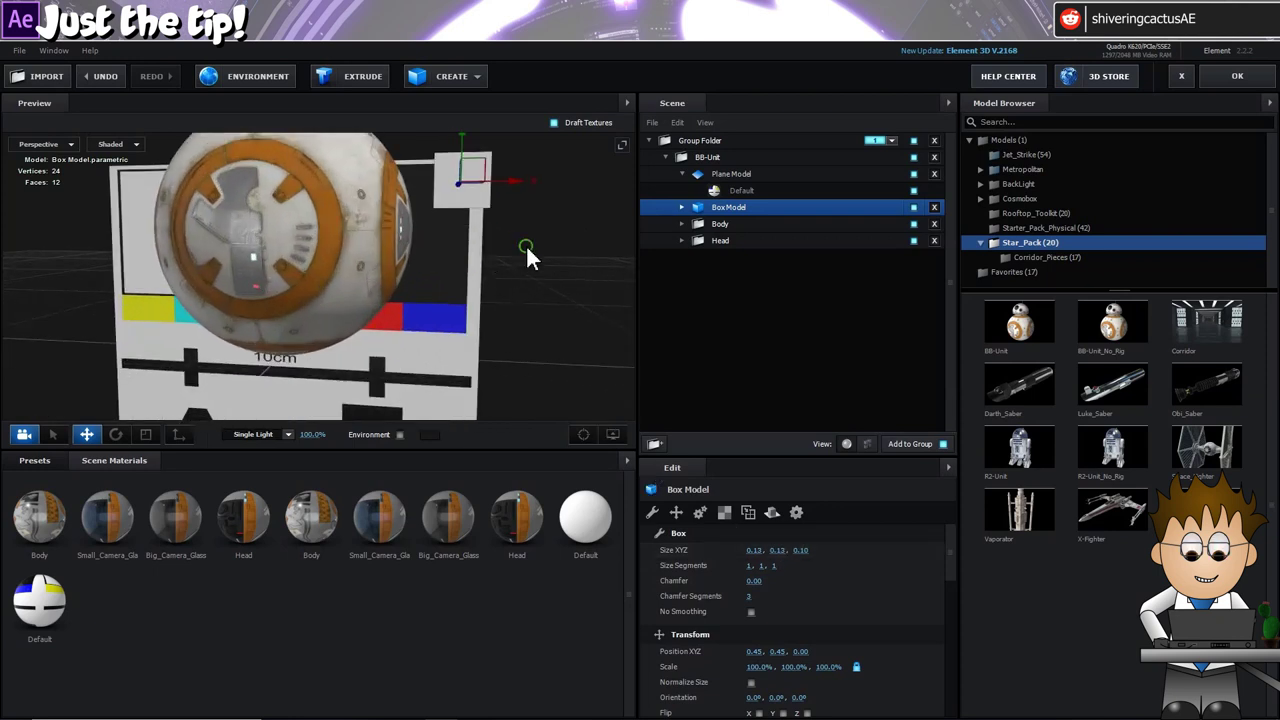
pyautogui.moveTo(526, 251); pyautogui.dragTo(470, 272)
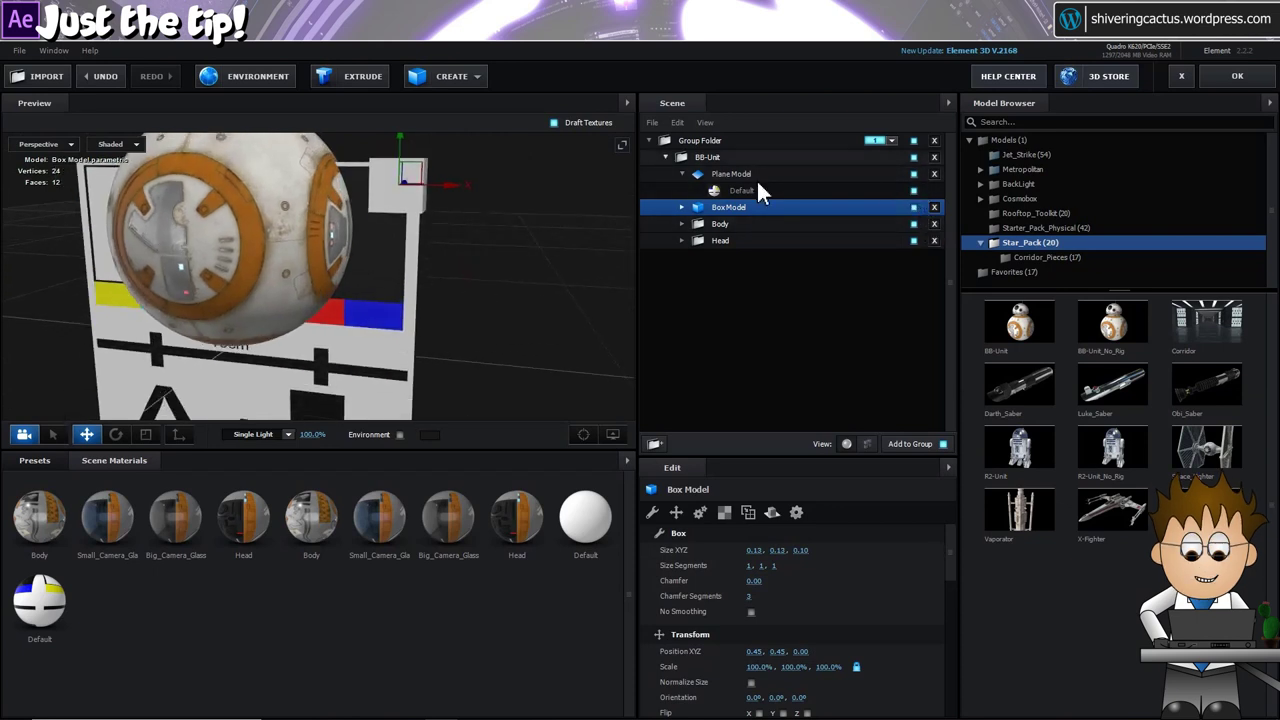
pyautogui.moveTo(728, 170); pyautogui.dragTo(719, 143)
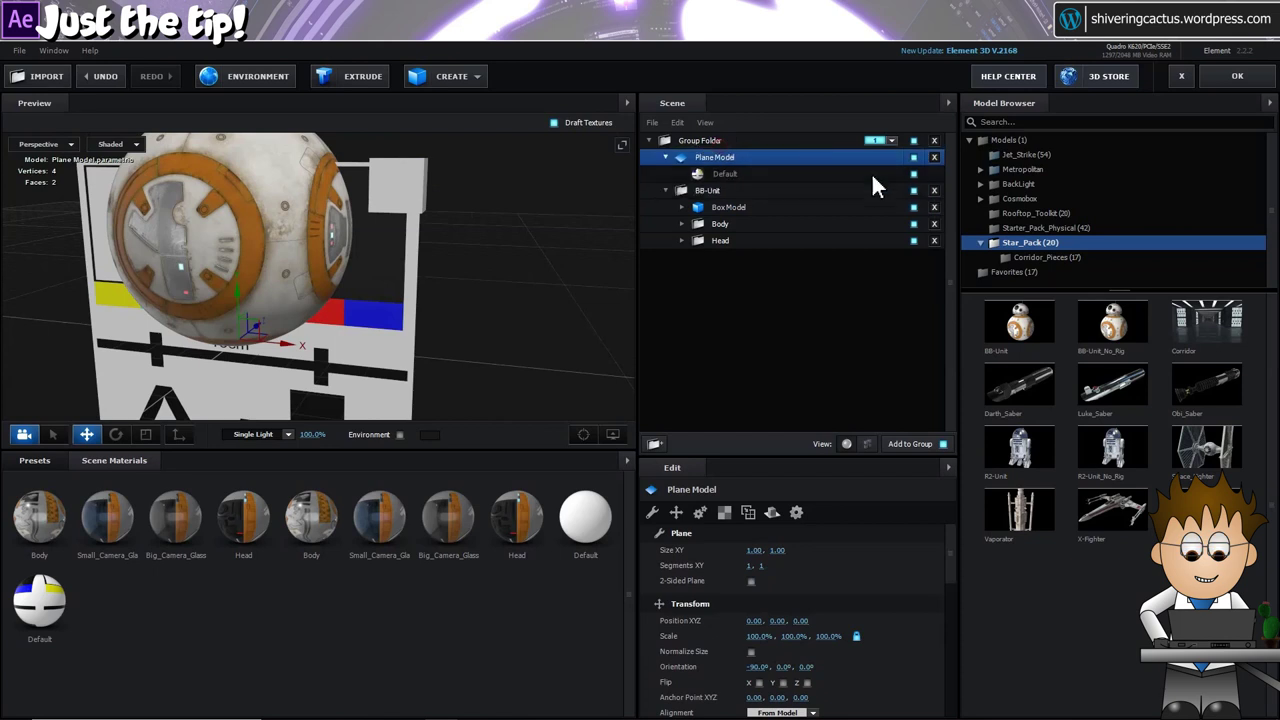
pyautogui.moveTo(738, 206)
pyautogui.mouseDown()
pyautogui.moveTo(722, 186)
pyautogui.moveTo(743, 184)
pyautogui.mouseUp()
# - Hide BB-8, colour the box's Default material 001DFF blue, and switch the preview to Front
pyautogui.click(913, 207)
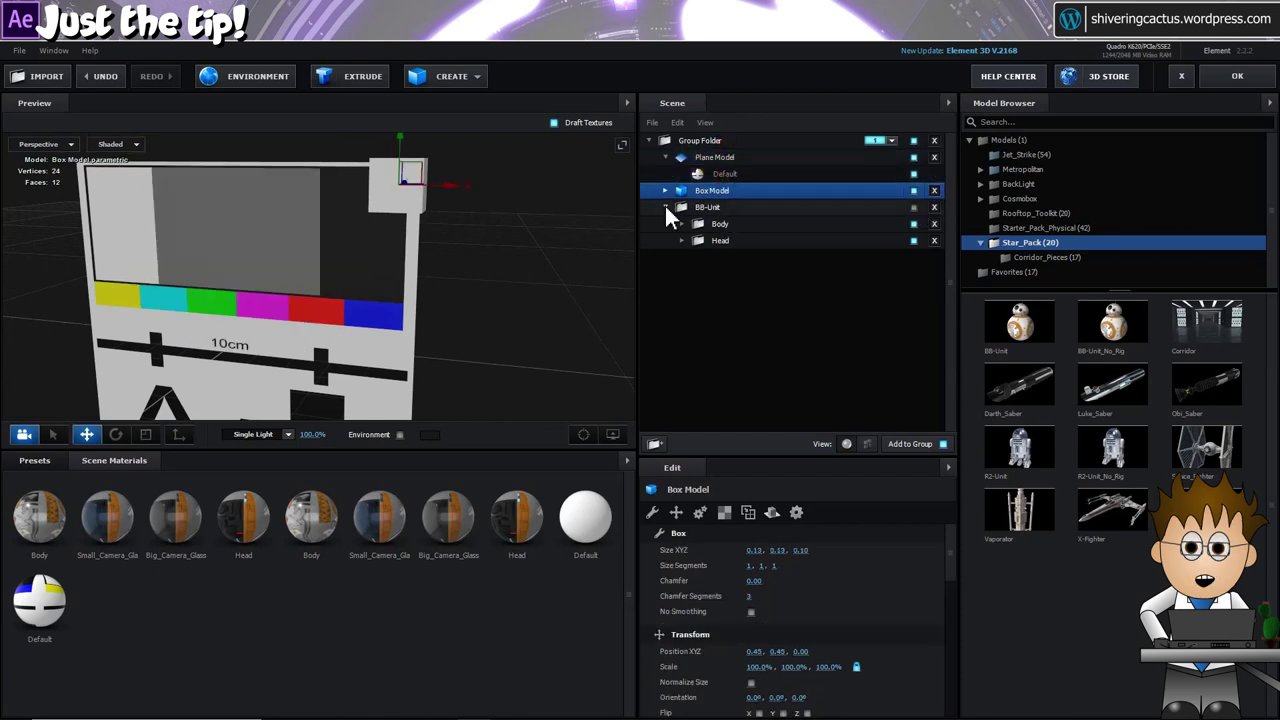
pyautogui.click(665, 190)
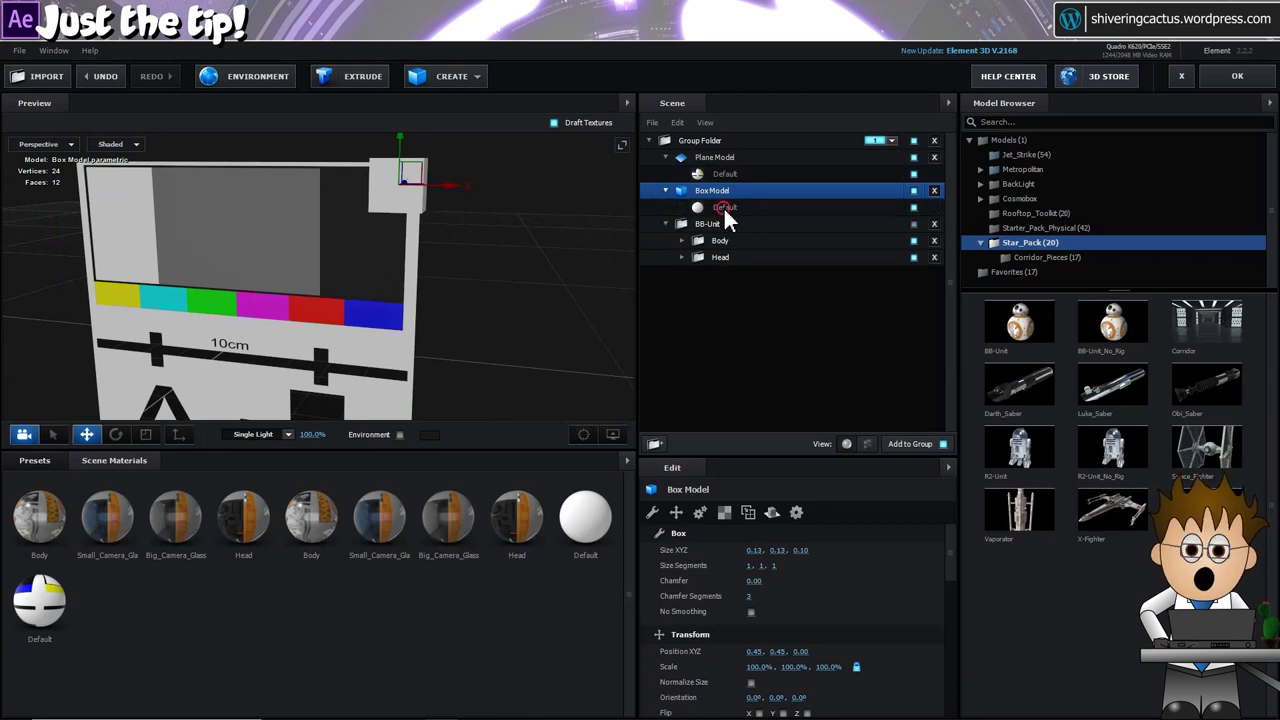
pyautogui.click(723, 206)
pyautogui.scroll(-5, 790, 570)
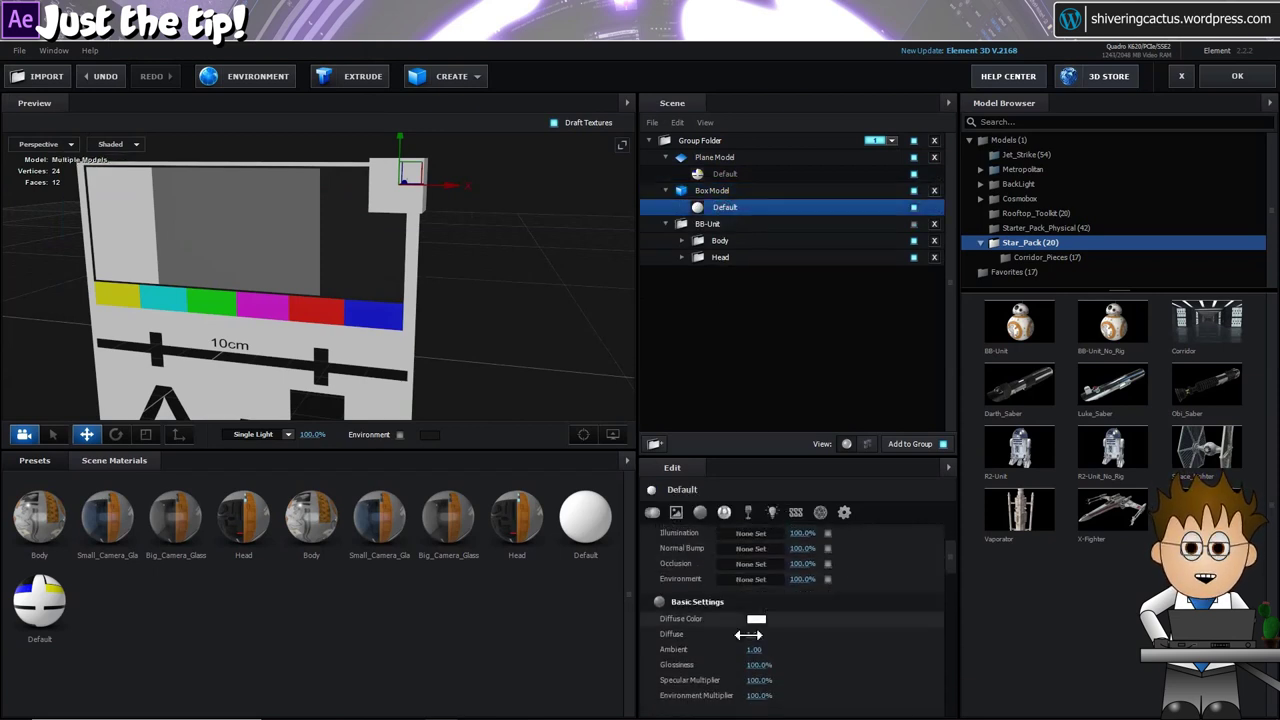
pyautogui.click(757, 584)
pyautogui.click(821, 588)
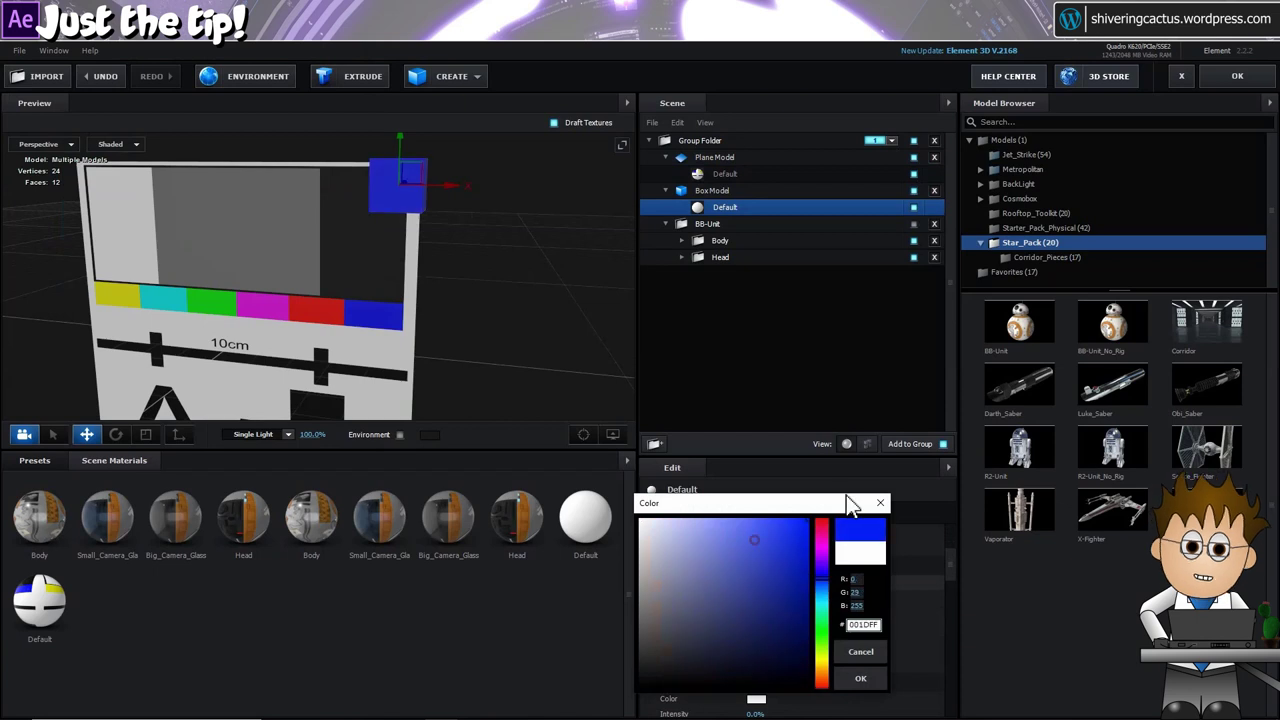
pyautogui.click(860, 678)
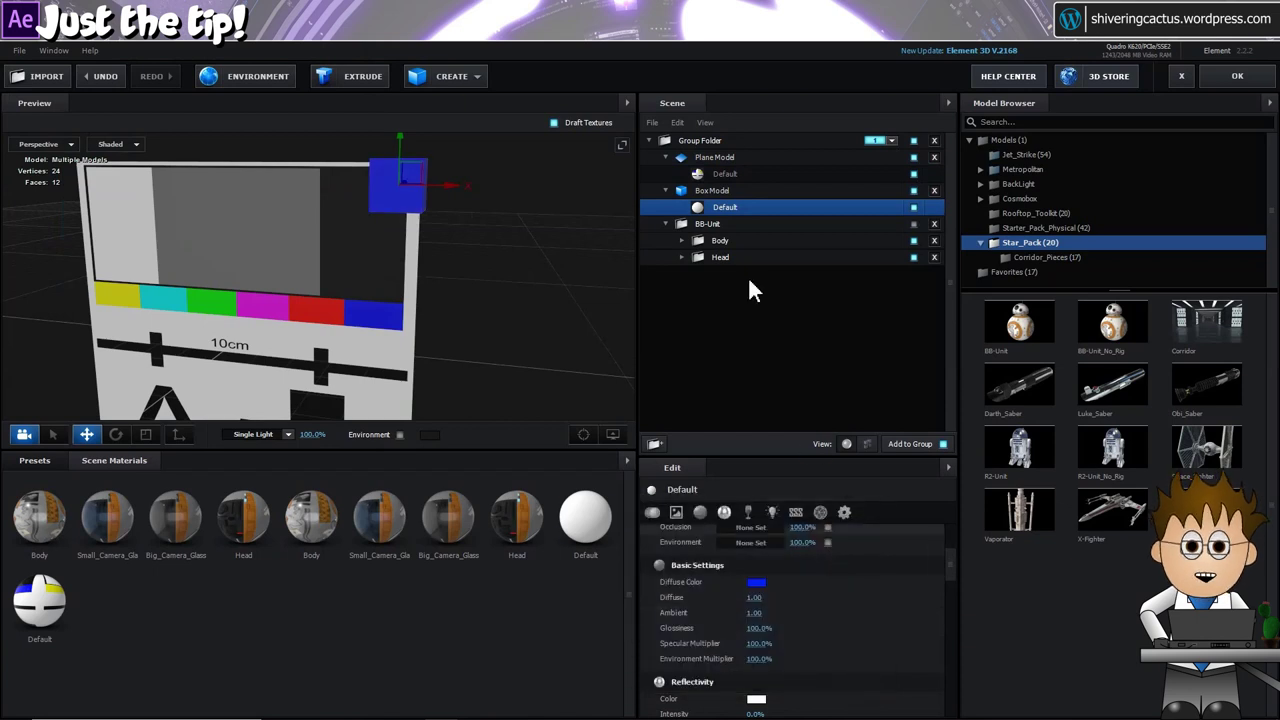
pyautogui.click(70, 144)
pyautogui.click(60, 220)
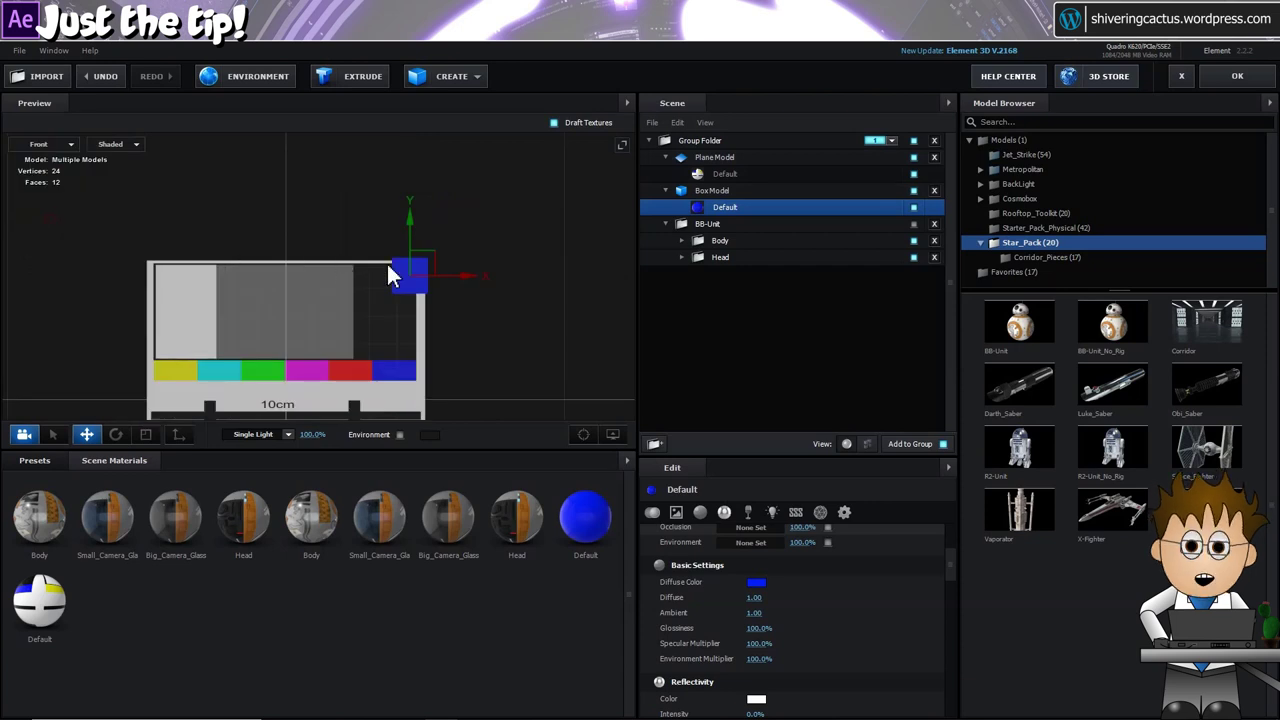
# - Set the Plane Model's size to 2.48 by 3.51
pyautogui.click(733, 157)
pyautogui.scroll(-2, 420, 300)
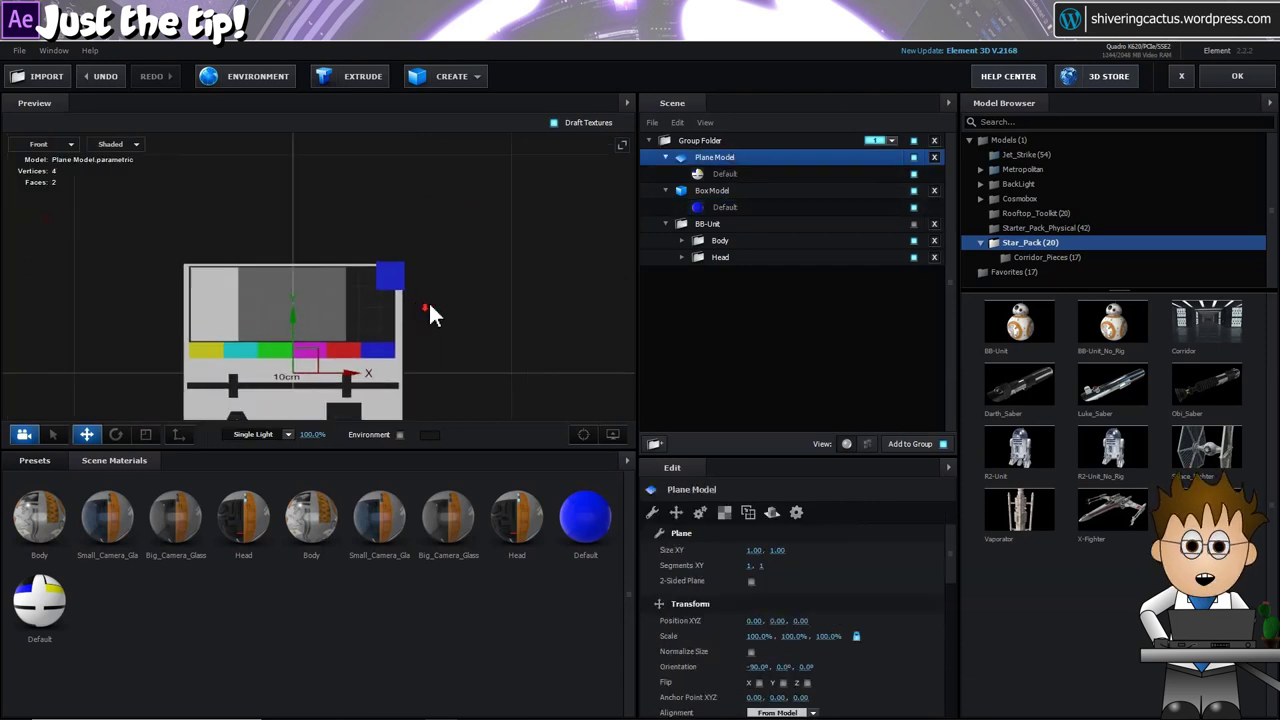
pyautogui.moveTo(428, 300); pyautogui.dragTo(443, 234)
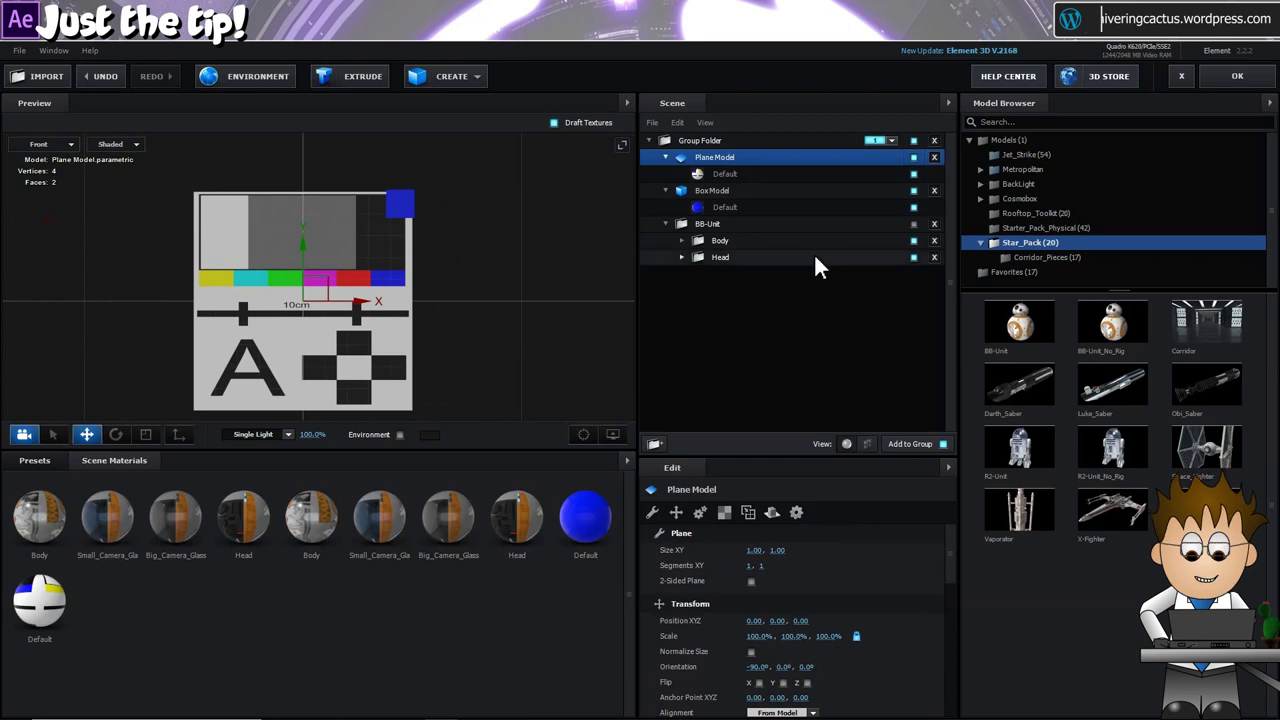
pyautogui.click(752, 551)
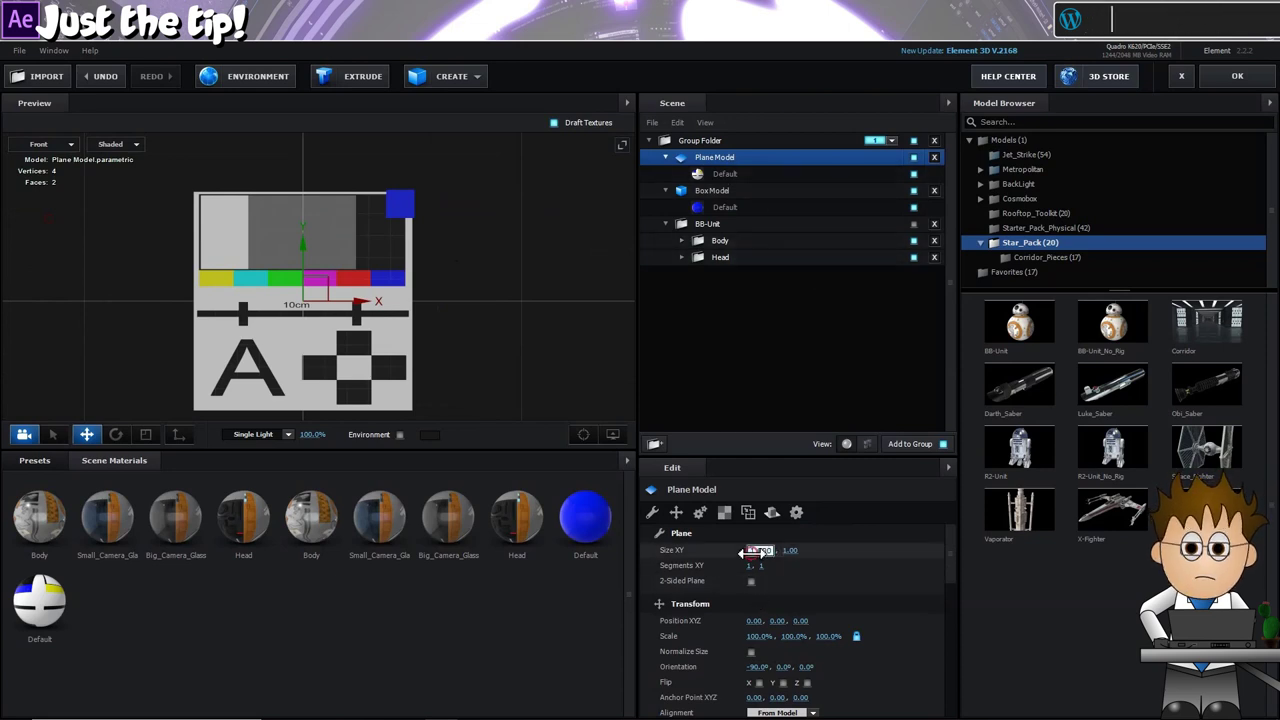
pyautogui.write('2.48')
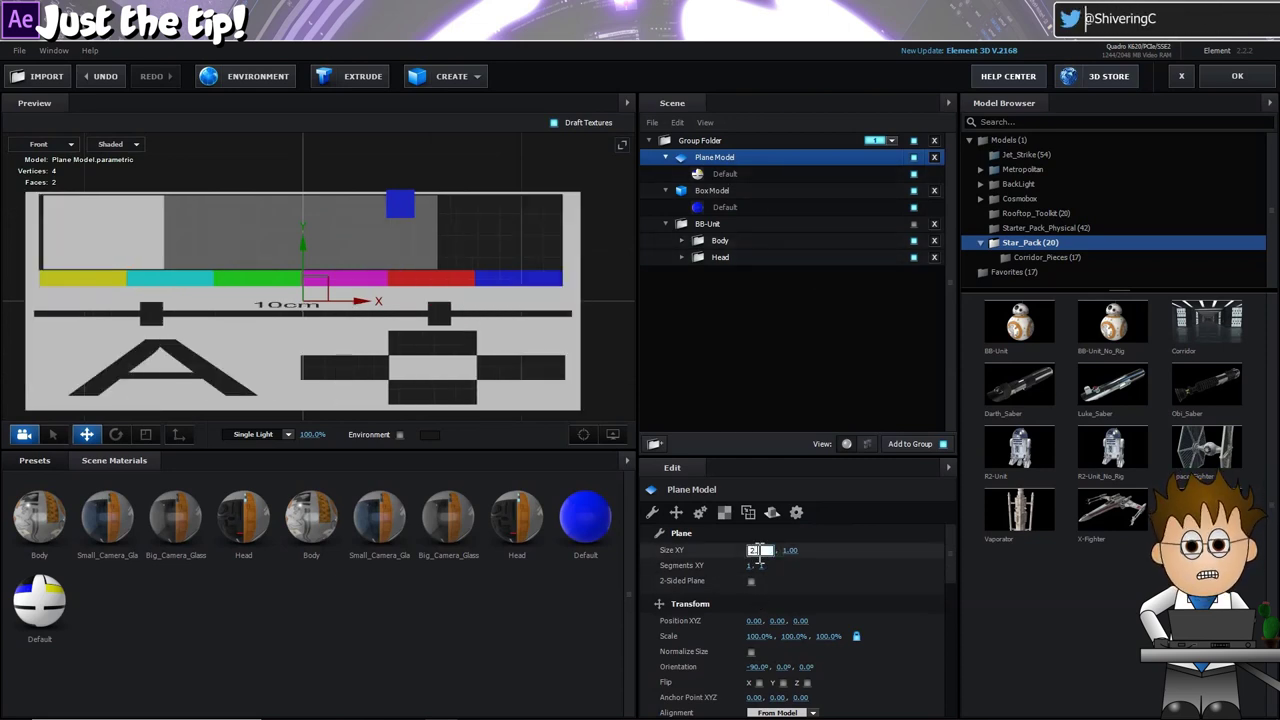
pyautogui.press('Return')
pyautogui.click(778, 550)
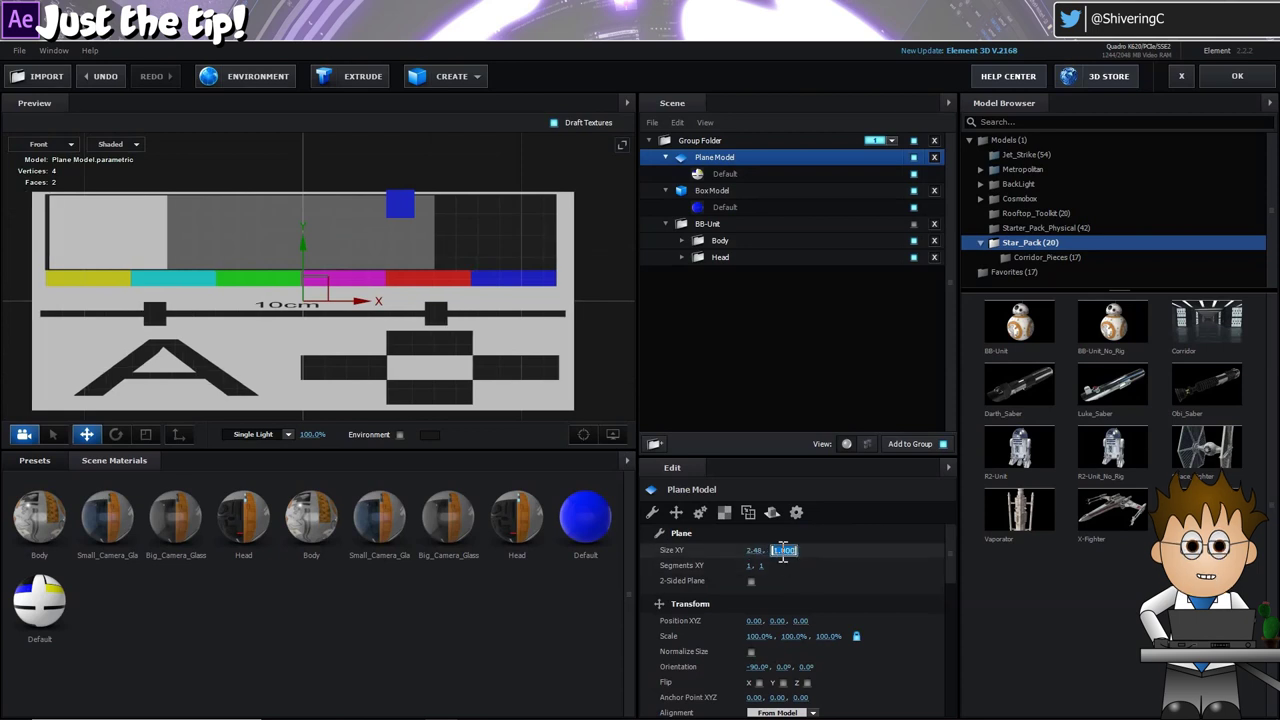
pyautogui.write('3.')
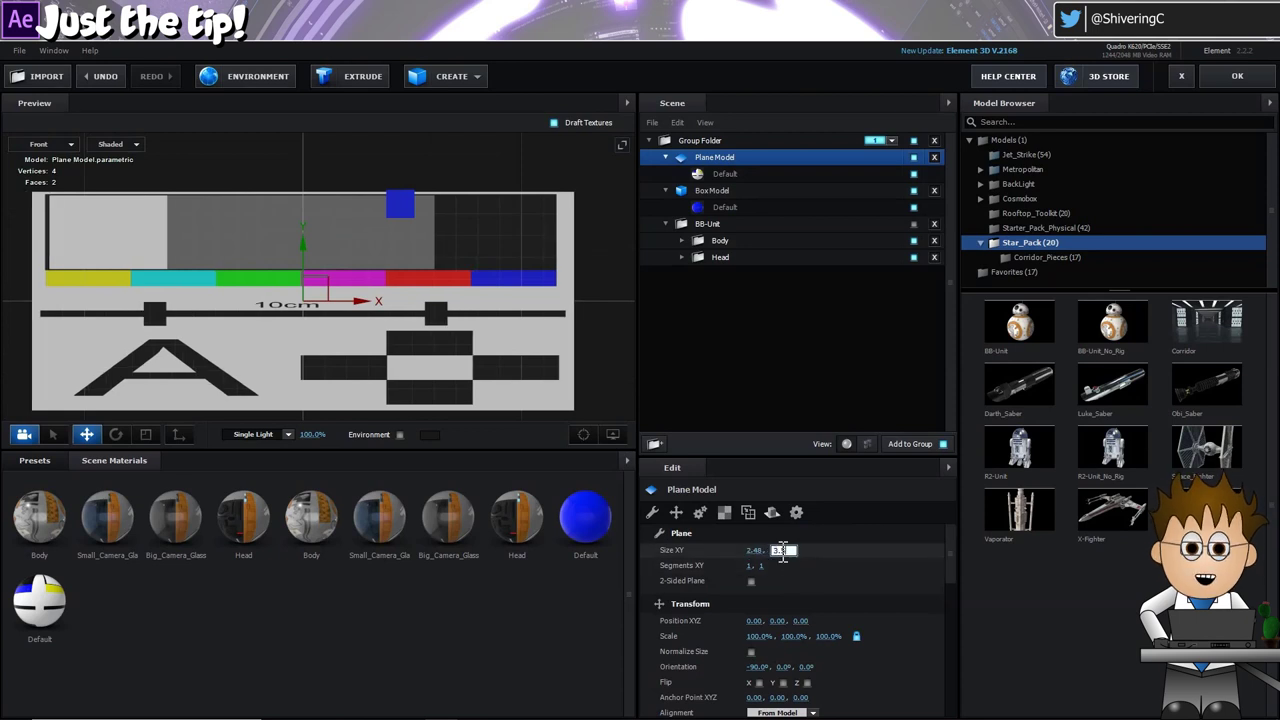
pyautogui.write('51')
pyautogui.press('Return')
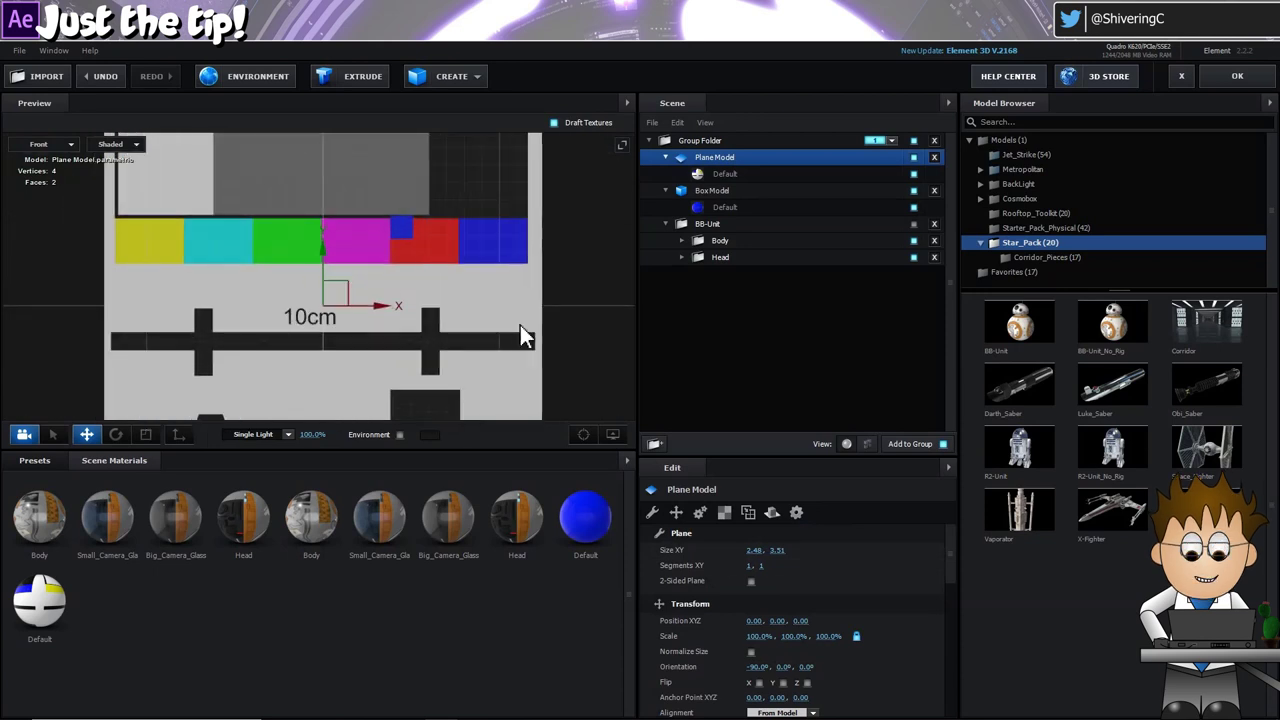
# - Scale the plane to 11%, after trying 17.5% and 10.5%
pyautogui.click(759, 636)
pyautogui.write('17.5')
pyautogui.press('Return')
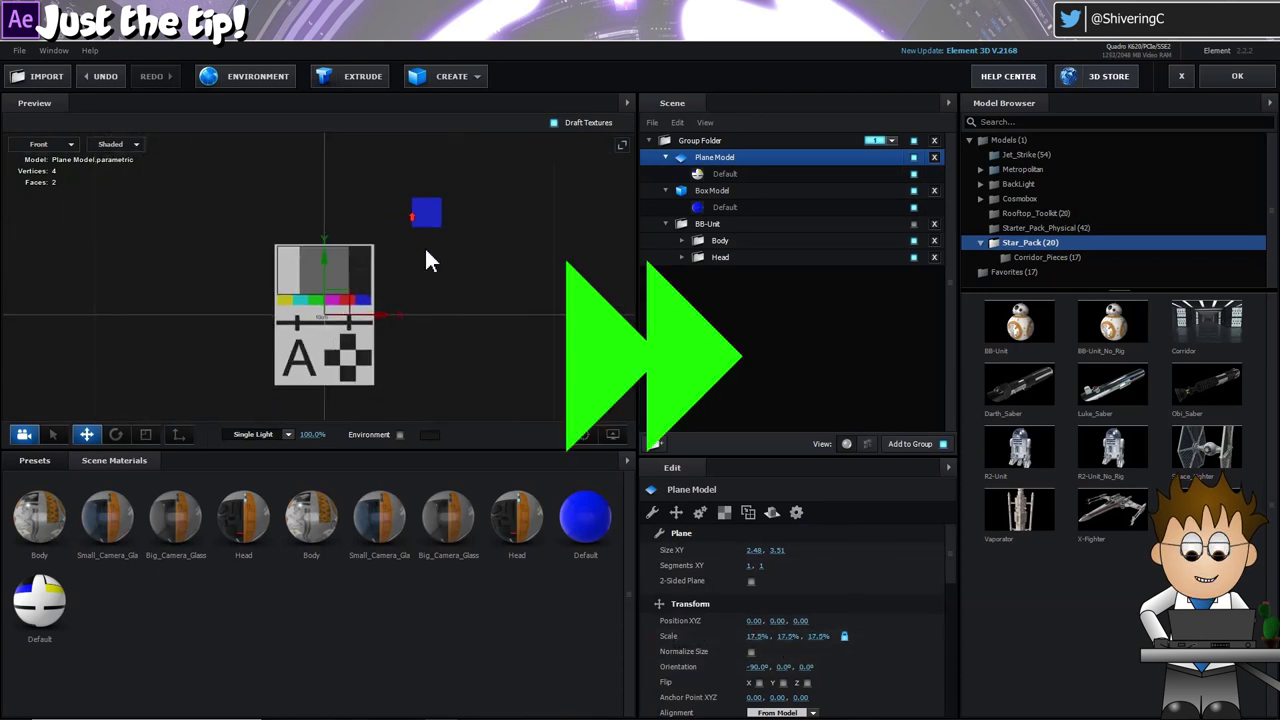
pyautogui.click(759, 636)
pyautogui.write('10.5')
pyautogui.press('Return')
pyautogui.click(759, 640)
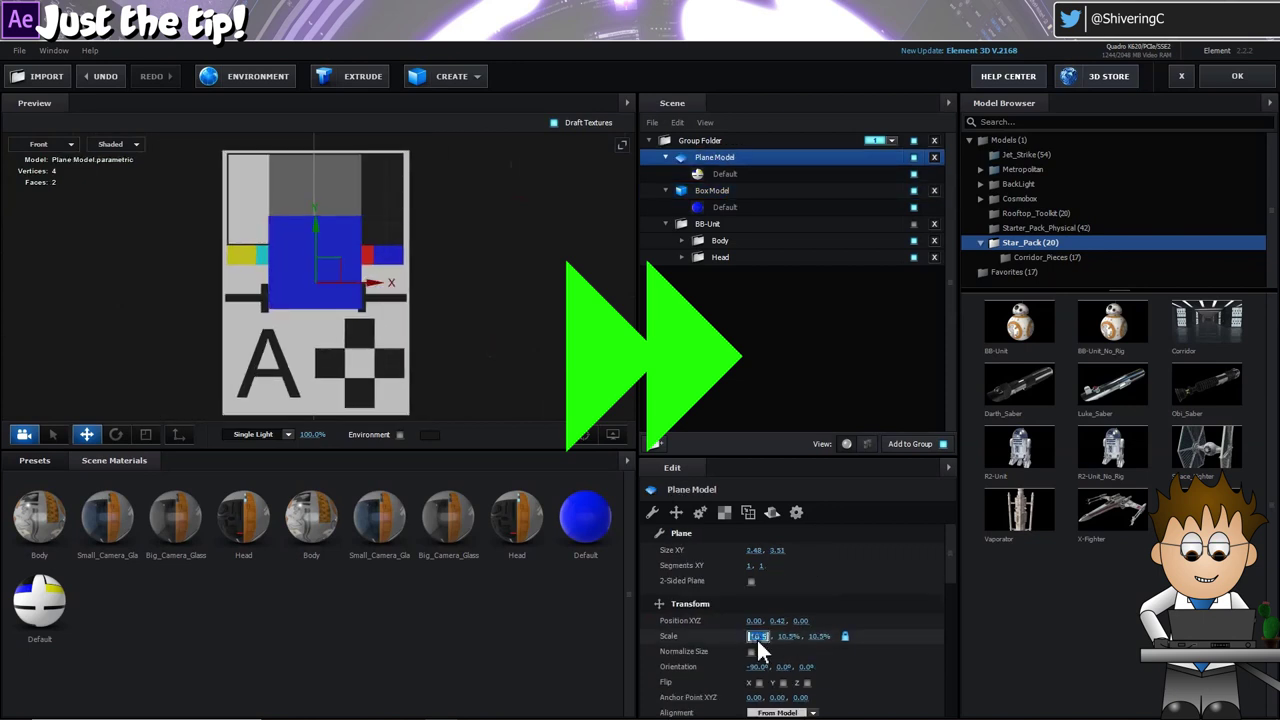
pyautogui.write('11')
pyautogui.press('Return')
# - Return the preview to perspective and orbit around the resized plane
pyautogui.click(45, 144)
pyautogui.click(45, 160)
pyautogui.moveTo(318, 125); pyautogui.dragTo(300, 260)
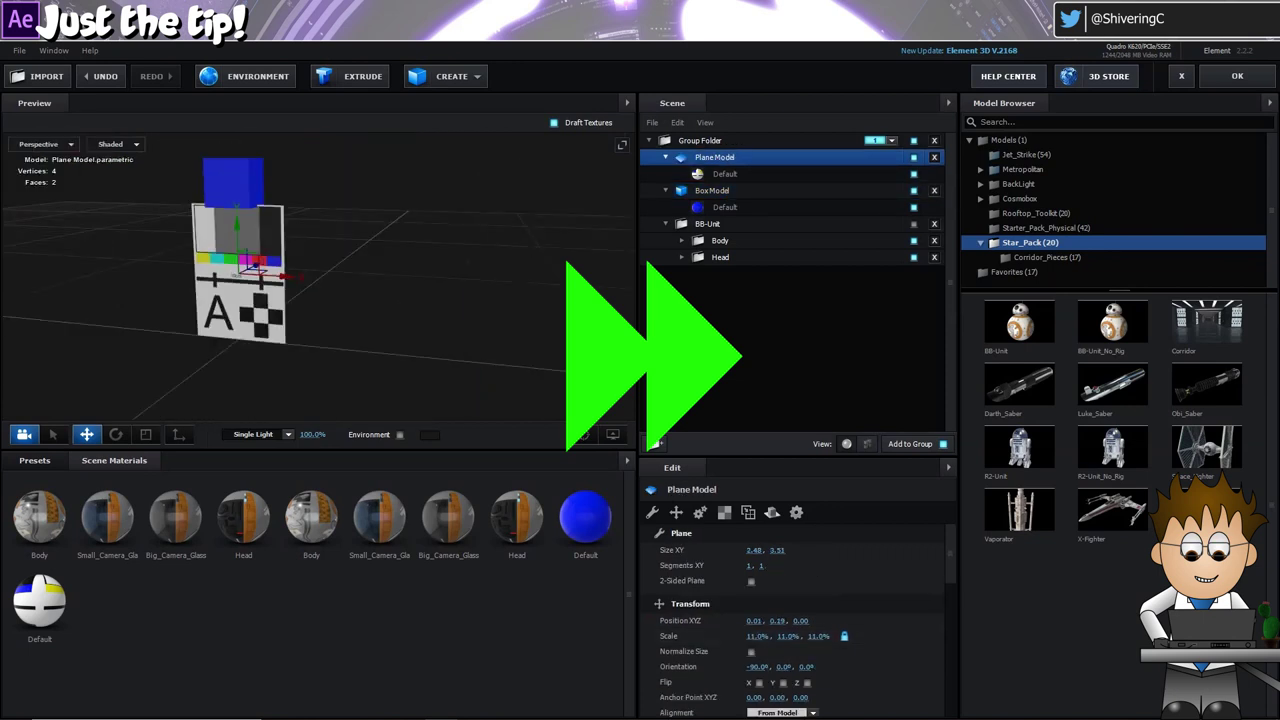
pyautogui.rightClick(700, 159)
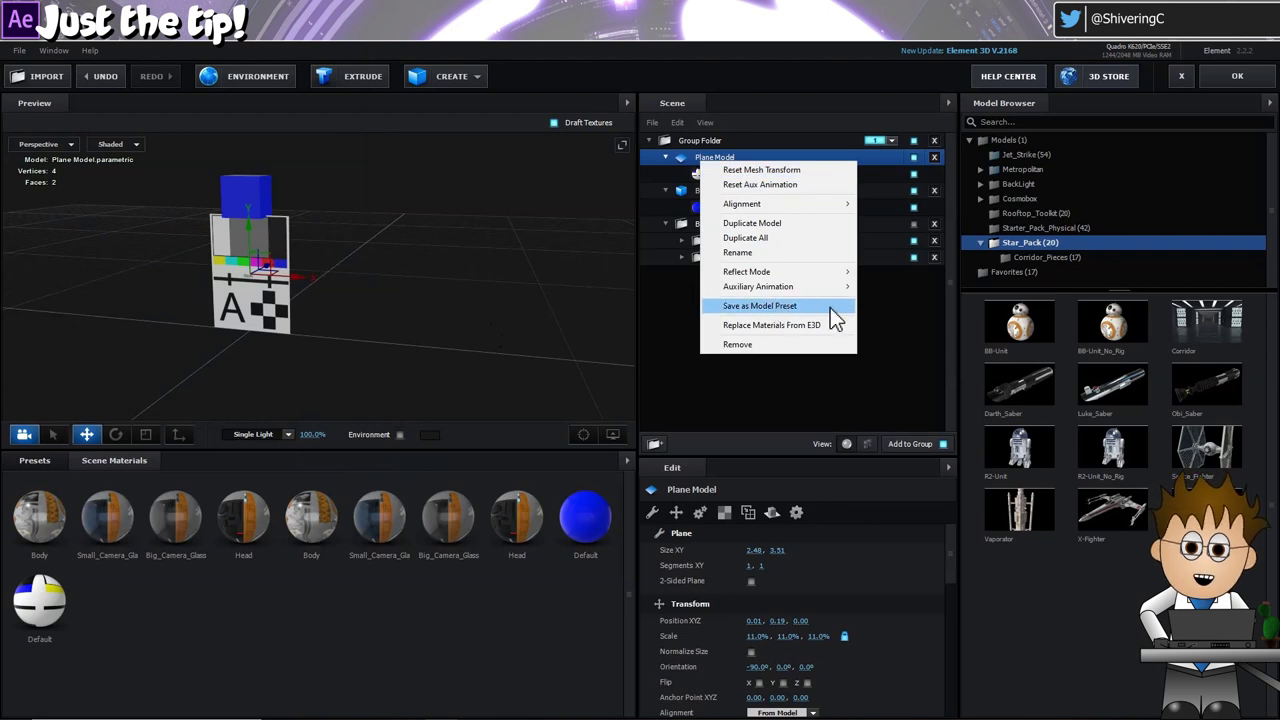
pyautogui.click(906, 305)
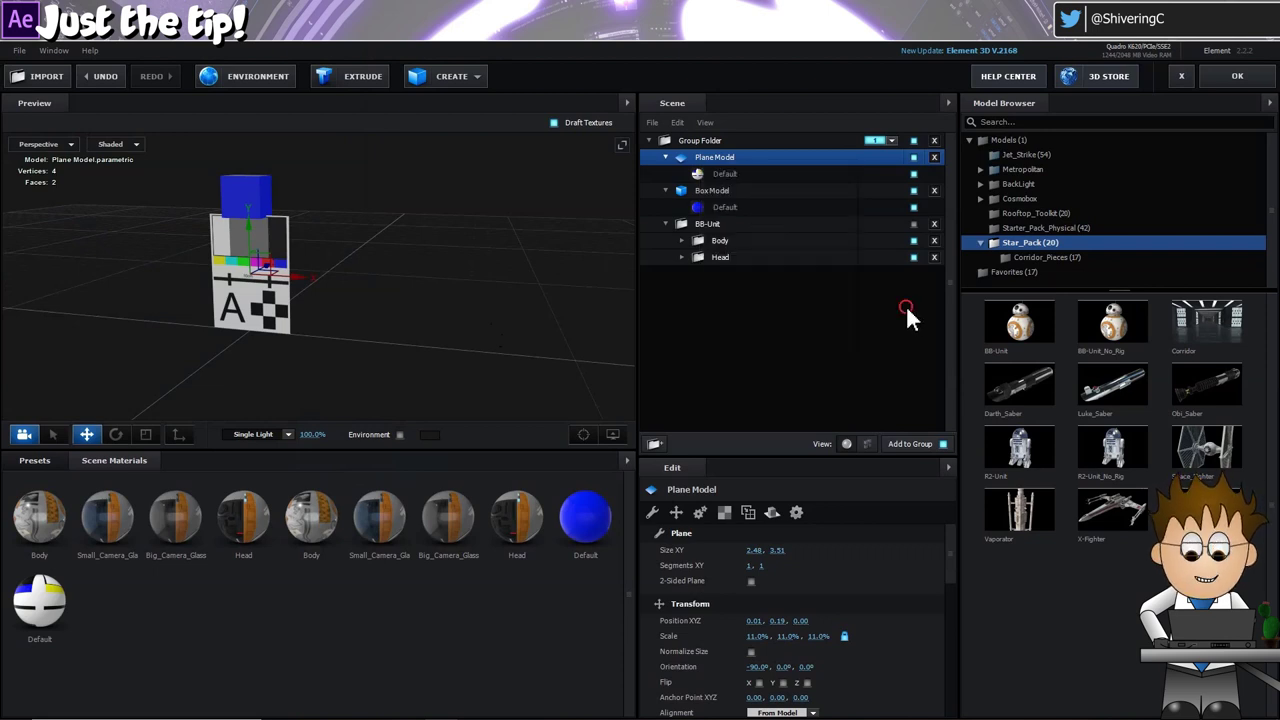
# - Hide the box, show BB-Unit, and add a new plane scaled to 626%
pyautogui.click(914, 191)
pyautogui.click(913, 224)
pyautogui.scroll(-2, 566, 232)
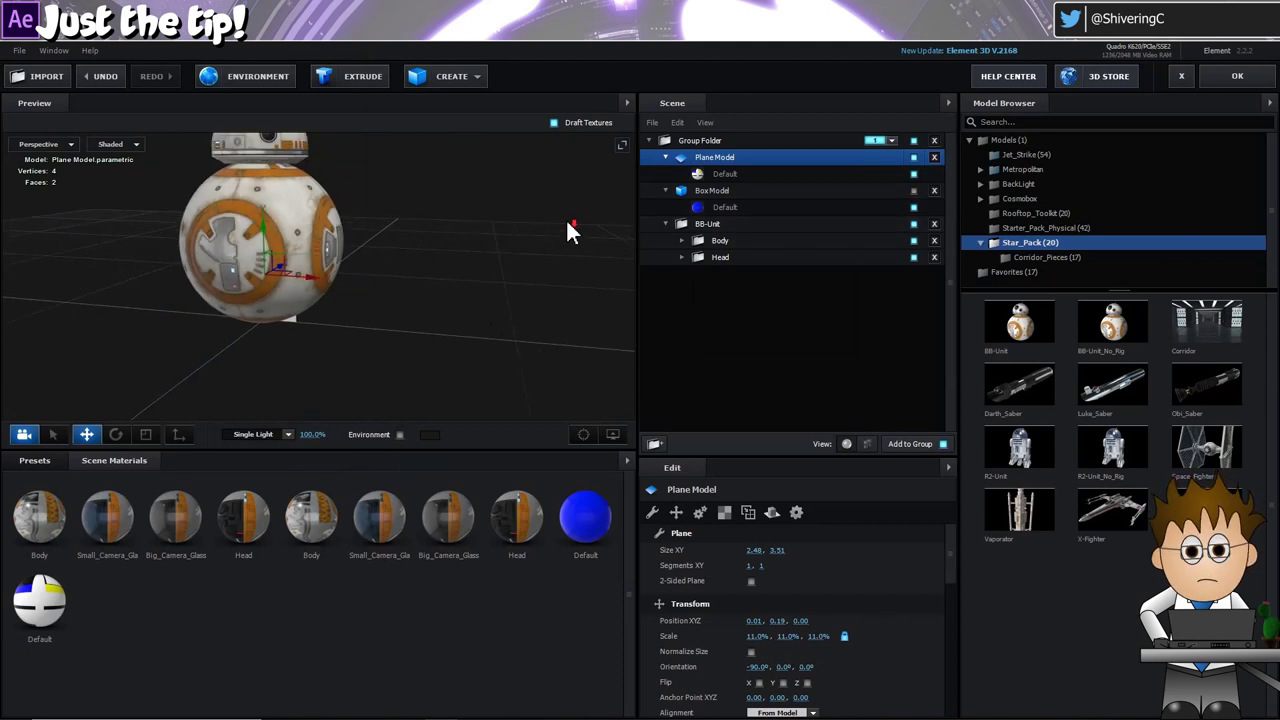
pyautogui.moveTo(566, 232); pyautogui.dragTo(395, 308)
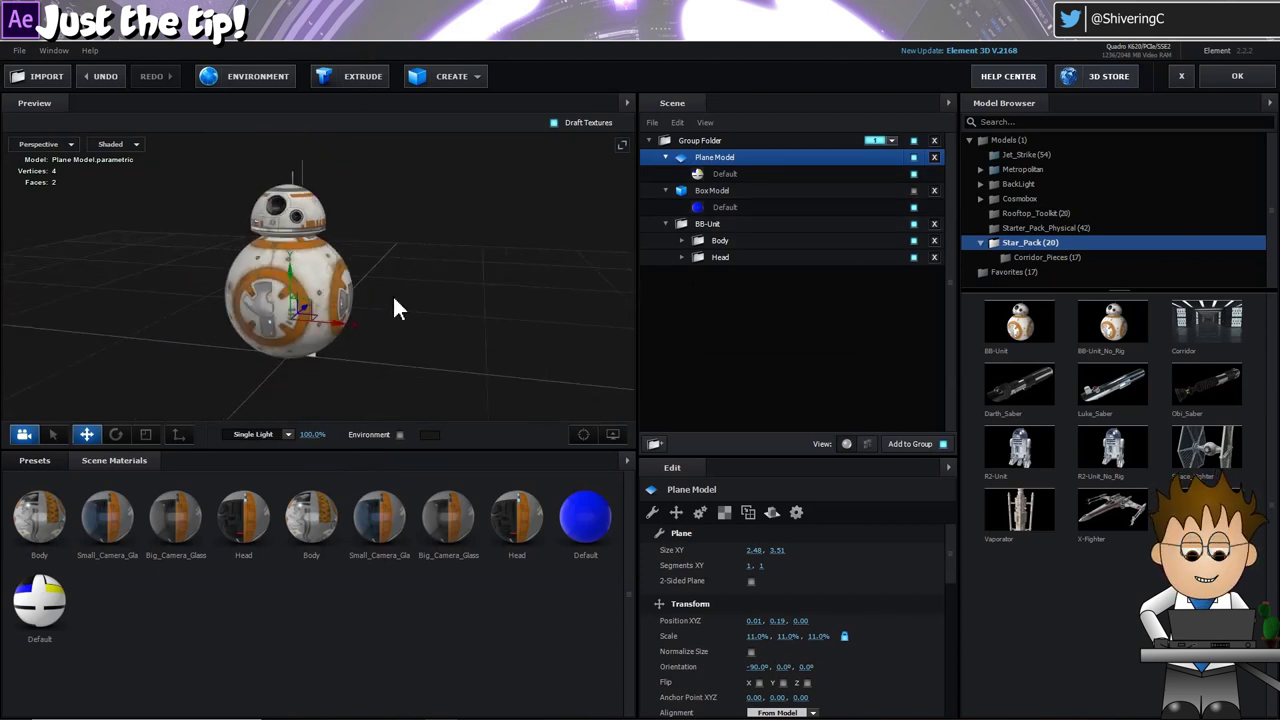
pyautogui.click(467, 72)
pyautogui.click(618, 108)
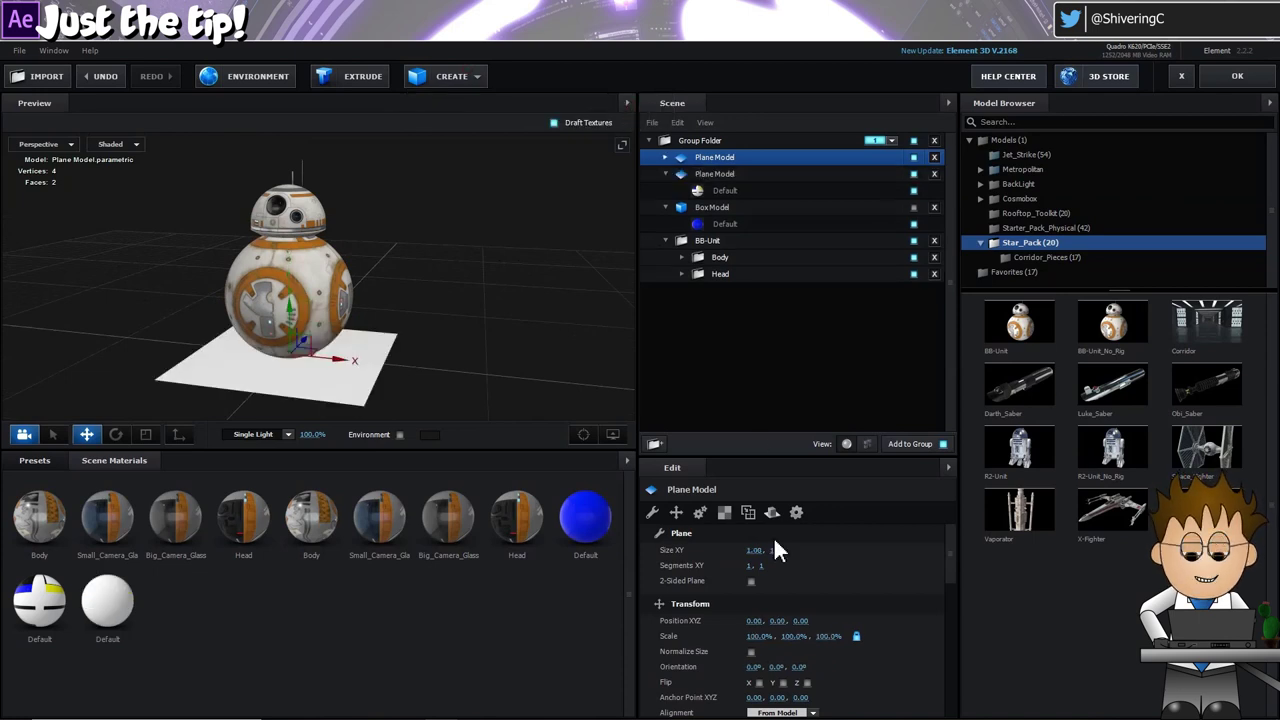
pyautogui.moveTo(760, 636); pyautogui.dragTo(895, 316)
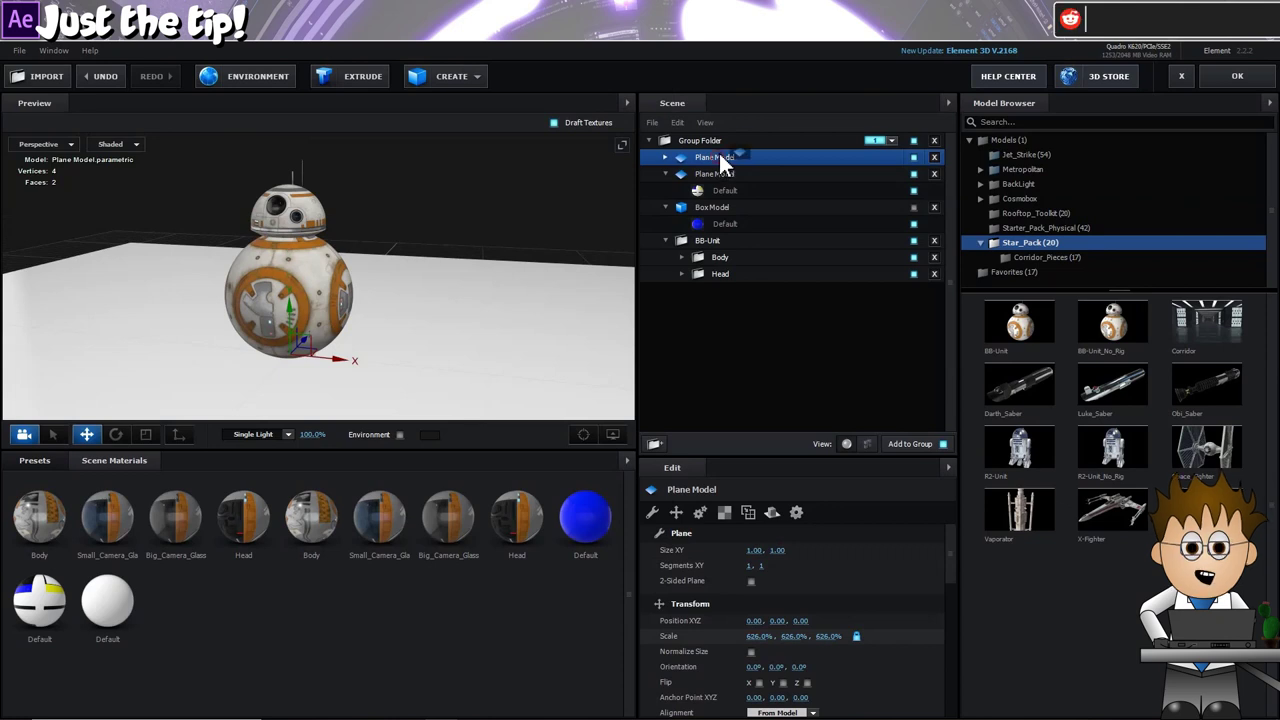
# - Move both planes out of the group folder, put the card plane in group 2, and apply
pyautogui.moveTo(719, 153); pyautogui.dragTo(722, 136)
pyautogui.click(891, 140)
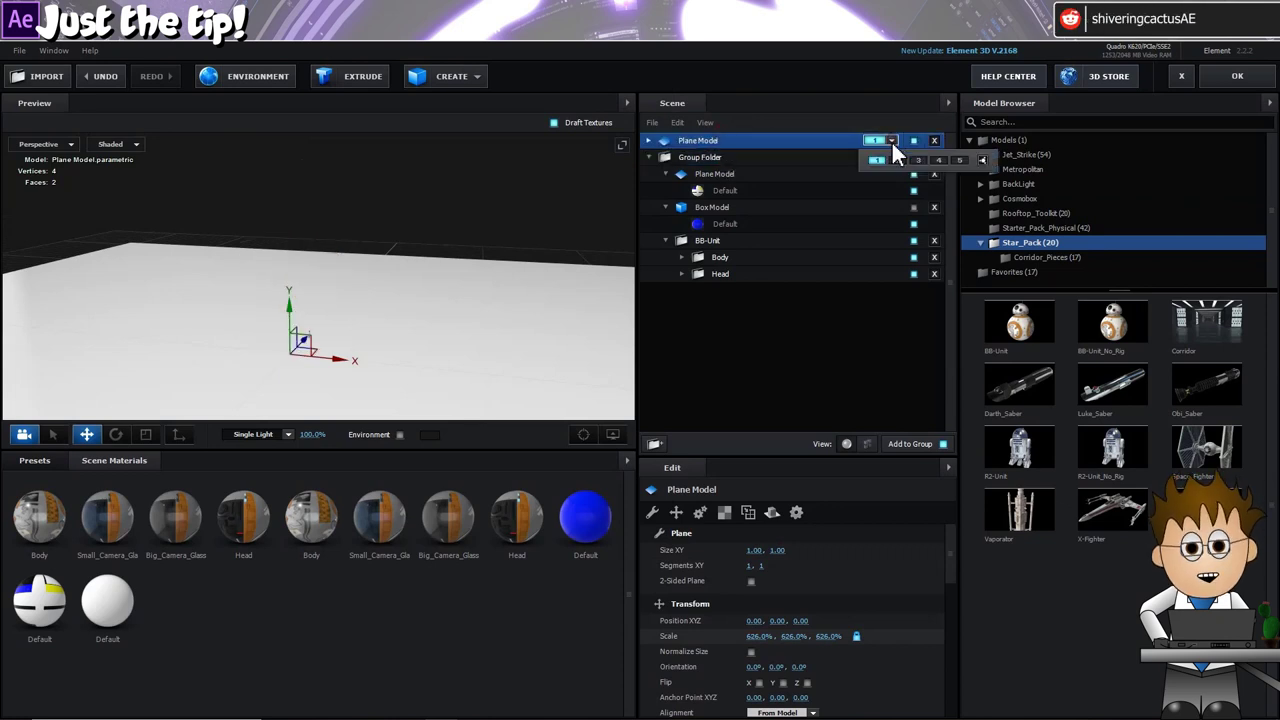
pyautogui.click(727, 171)
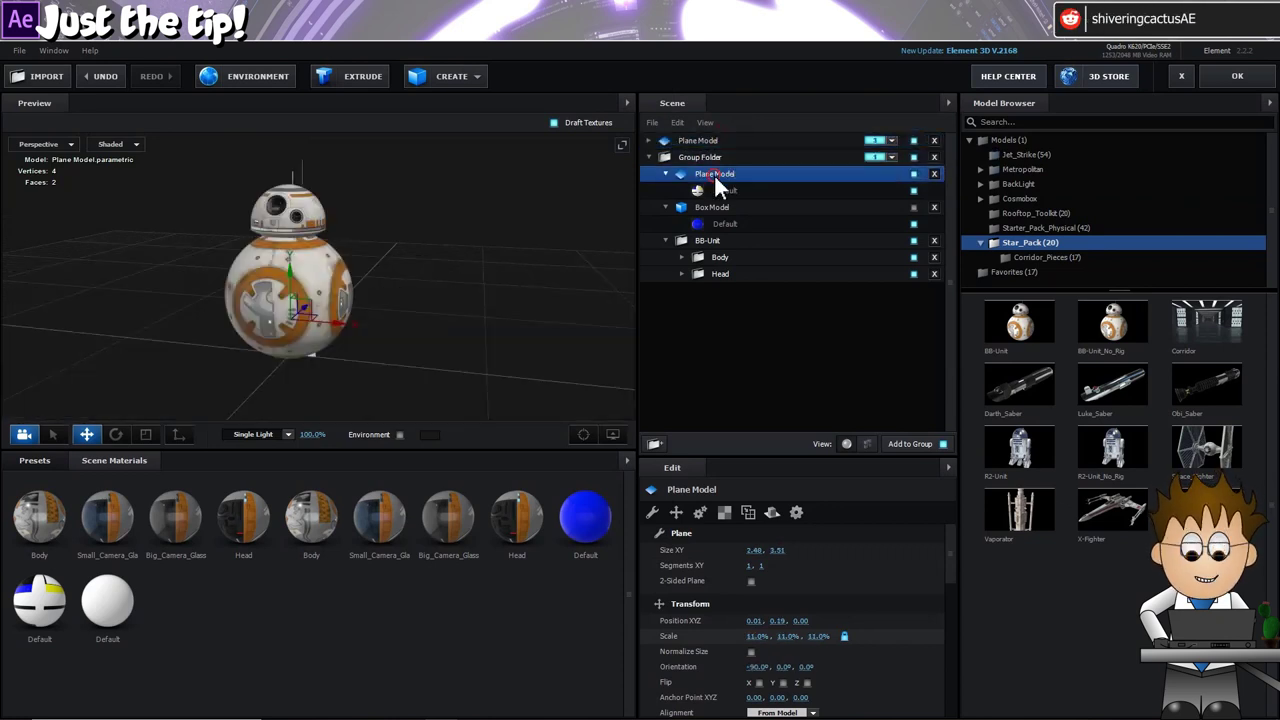
pyautogui.moveTo(714, 174); pyautogui.dragTo(712, 146)
pyautogui.click(892, 157)
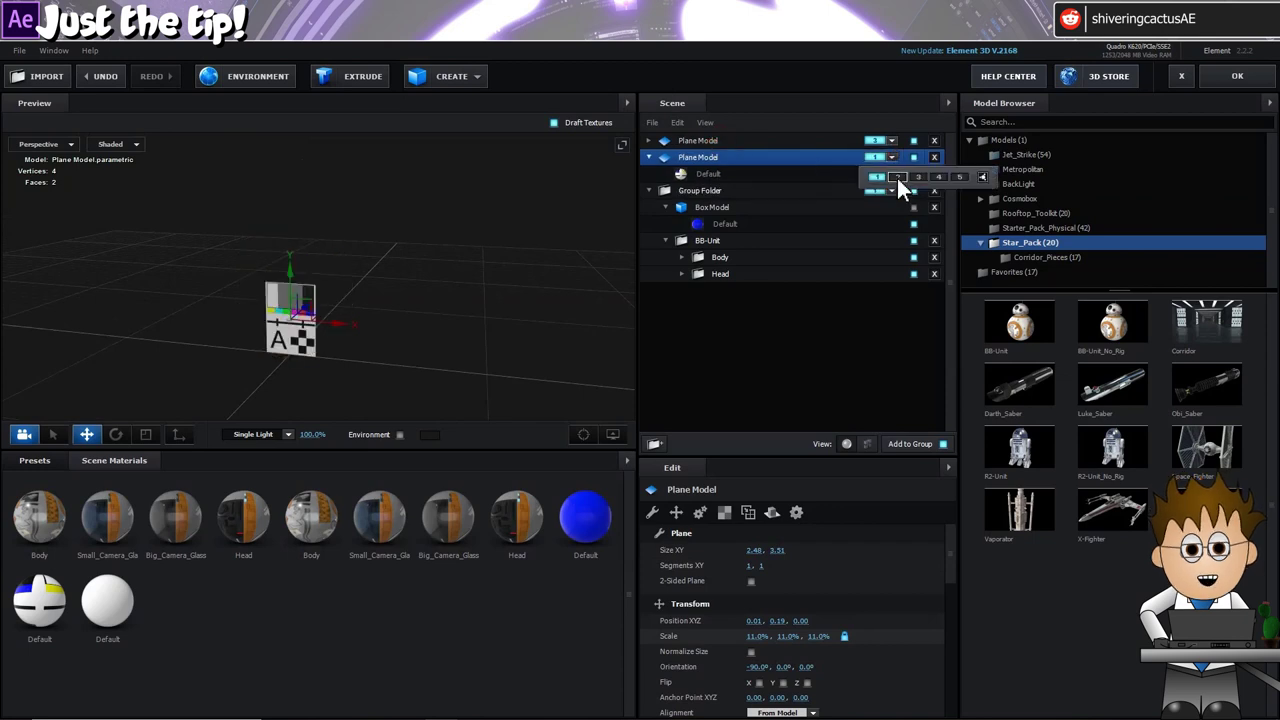
pyautogui.click(899, 177)
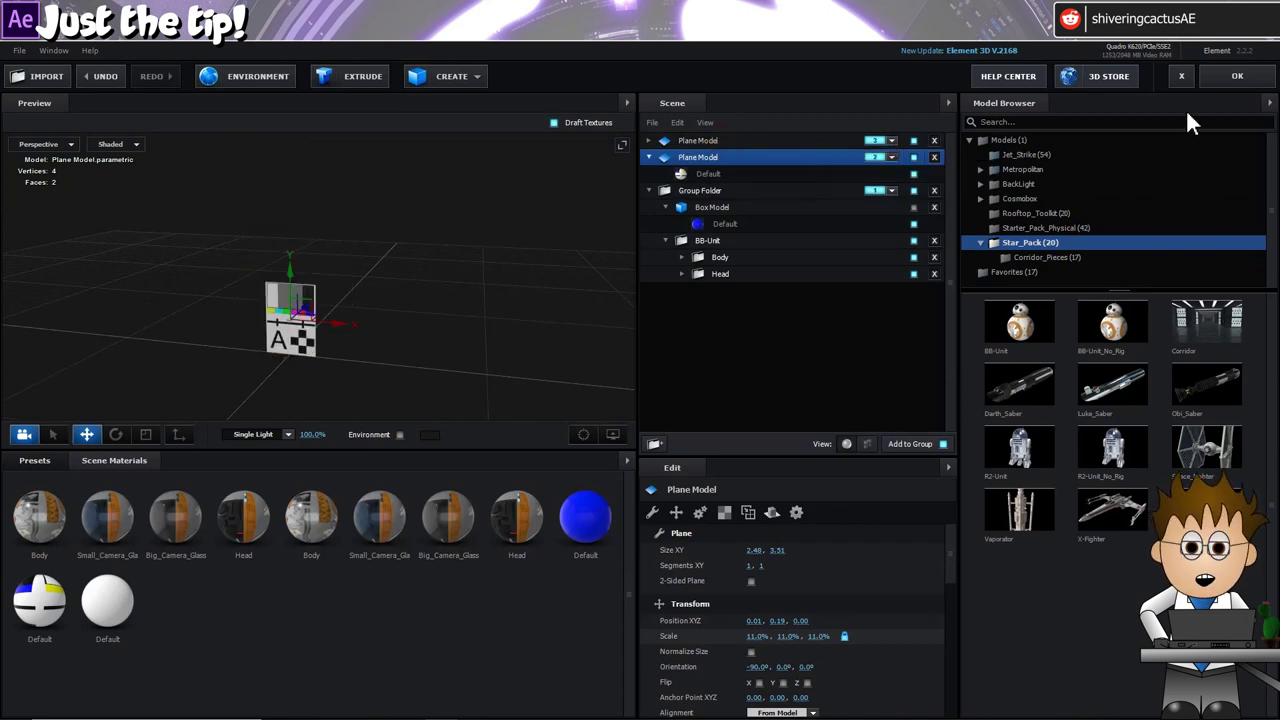
pyautogui.click(1218, 80)
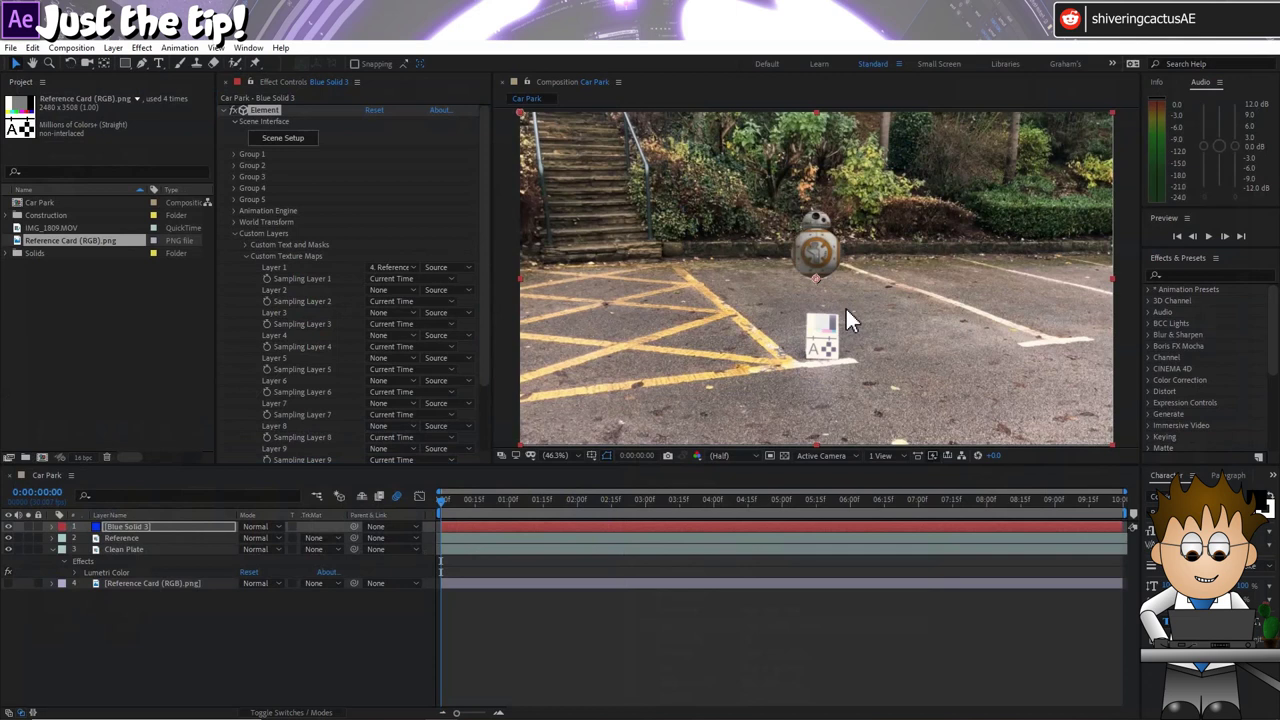
# - Create a World Transform Null and disable Group 1 so BB-8 disappears
pyautogui.click(262, 233)
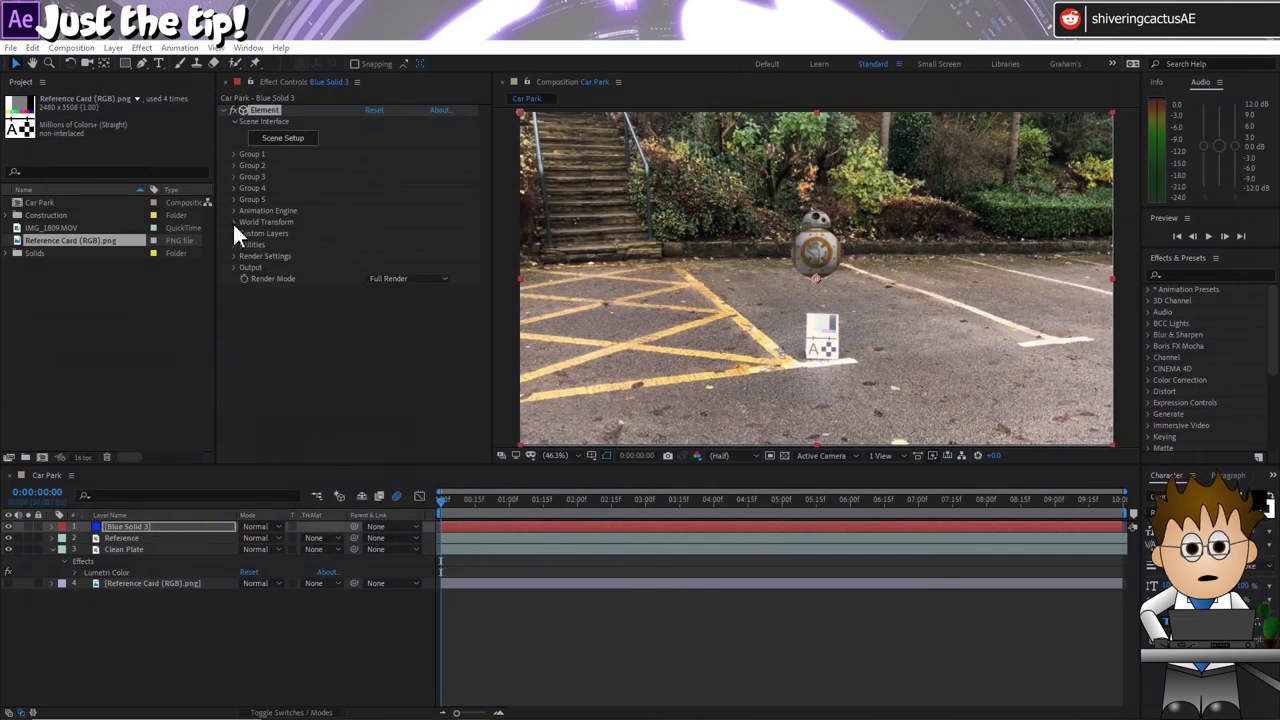
pyautogui.click(234, 223)
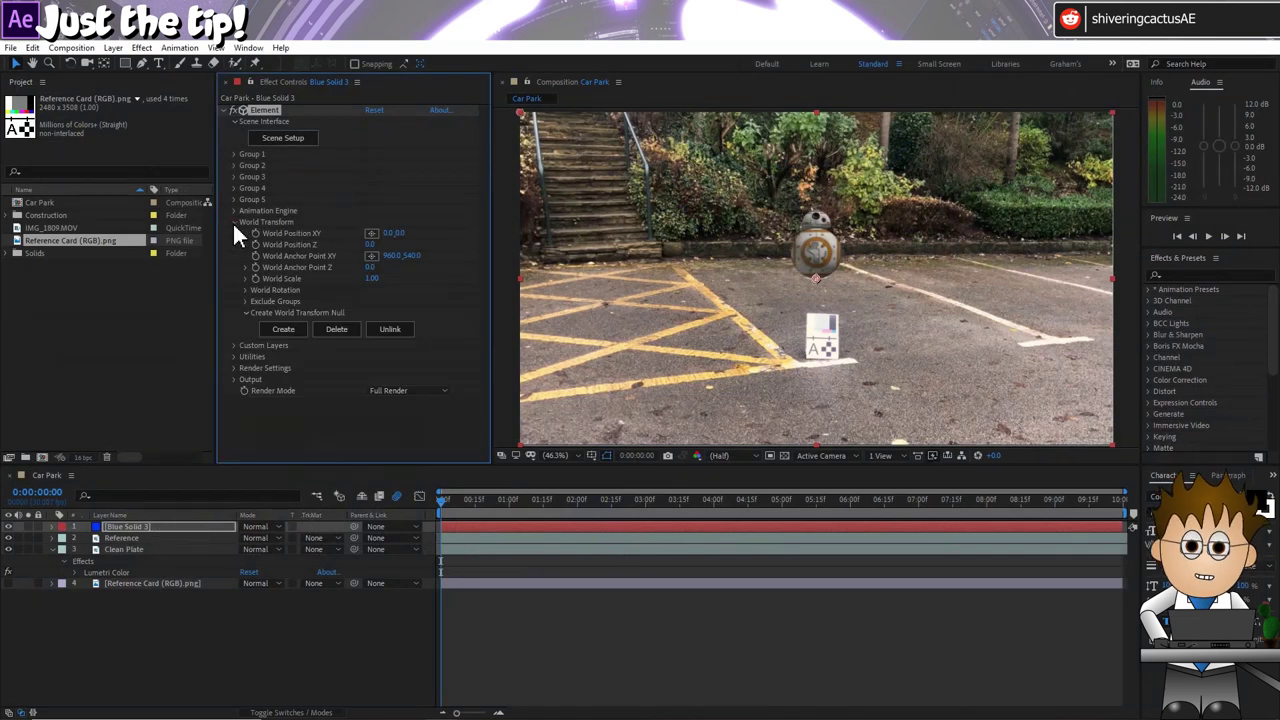
pyautogui.click(285, 333)
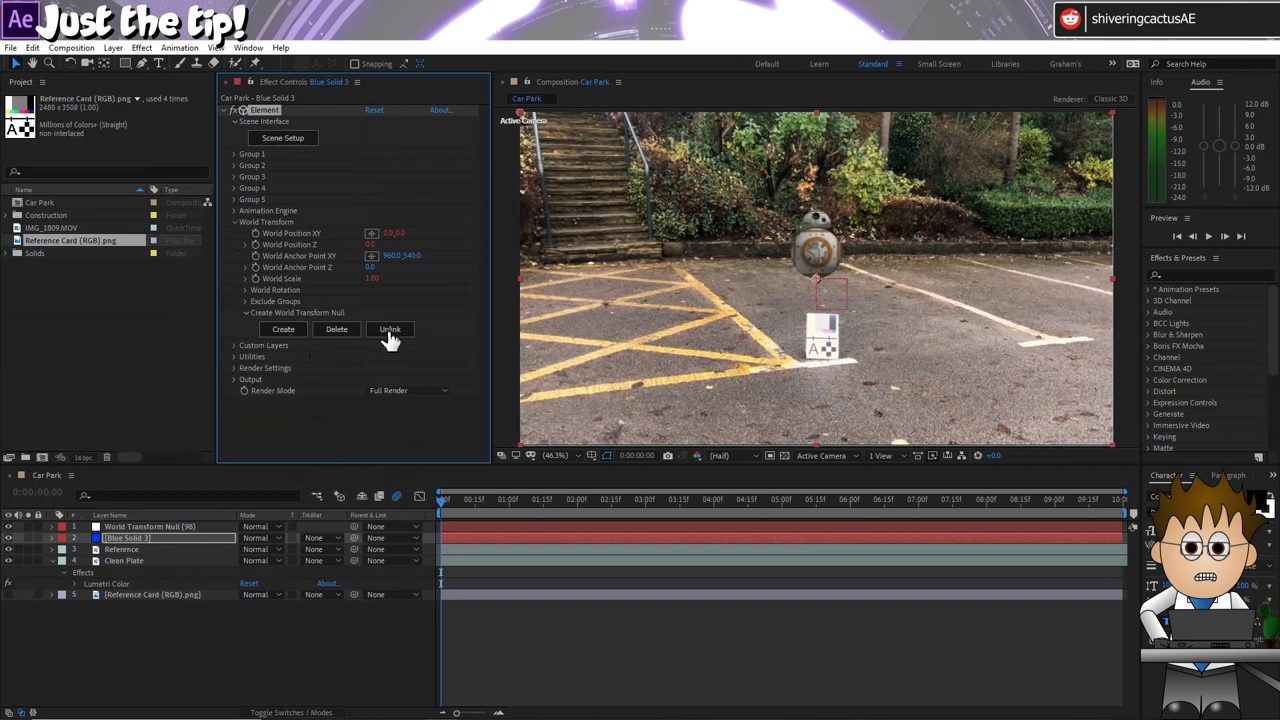
pyautogui.click(235, 155)
pyautogui.click(368, 165)
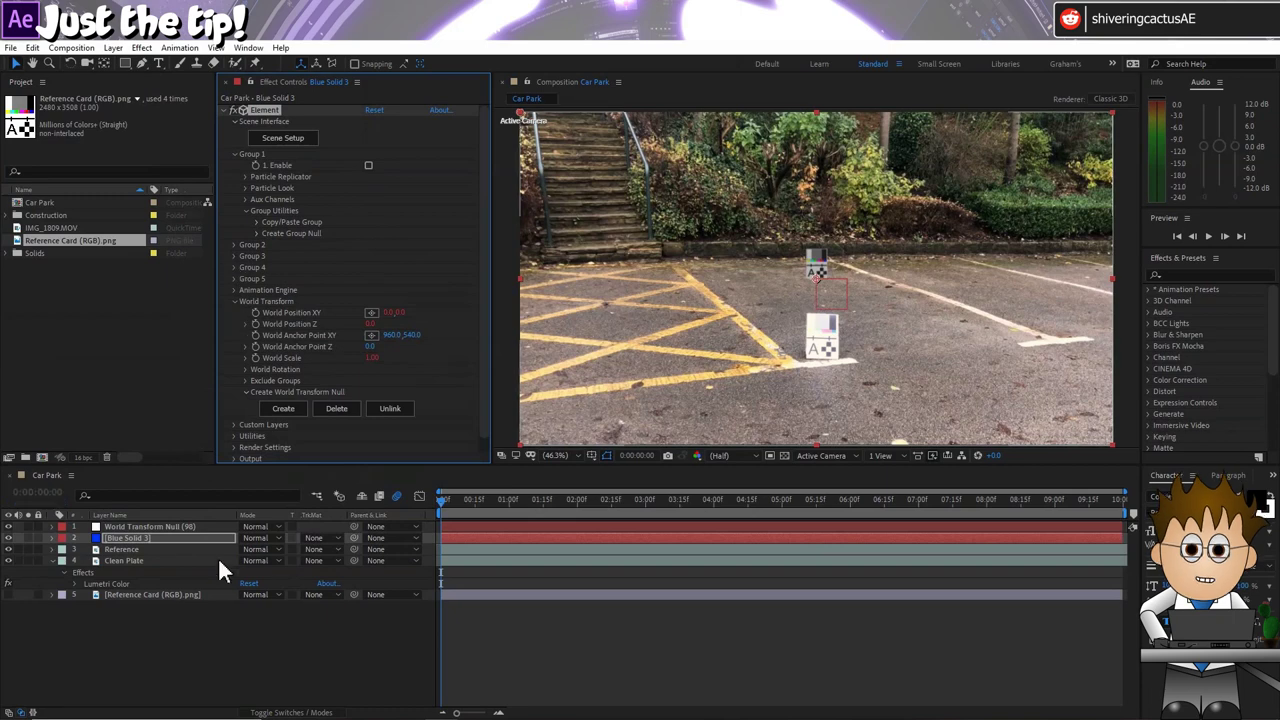
pyautogui.click(255, 538)
# - Blend Blue Solid 3 in Multiply and start enlarging the World Transform Null
pyautogui.click(329, 198)
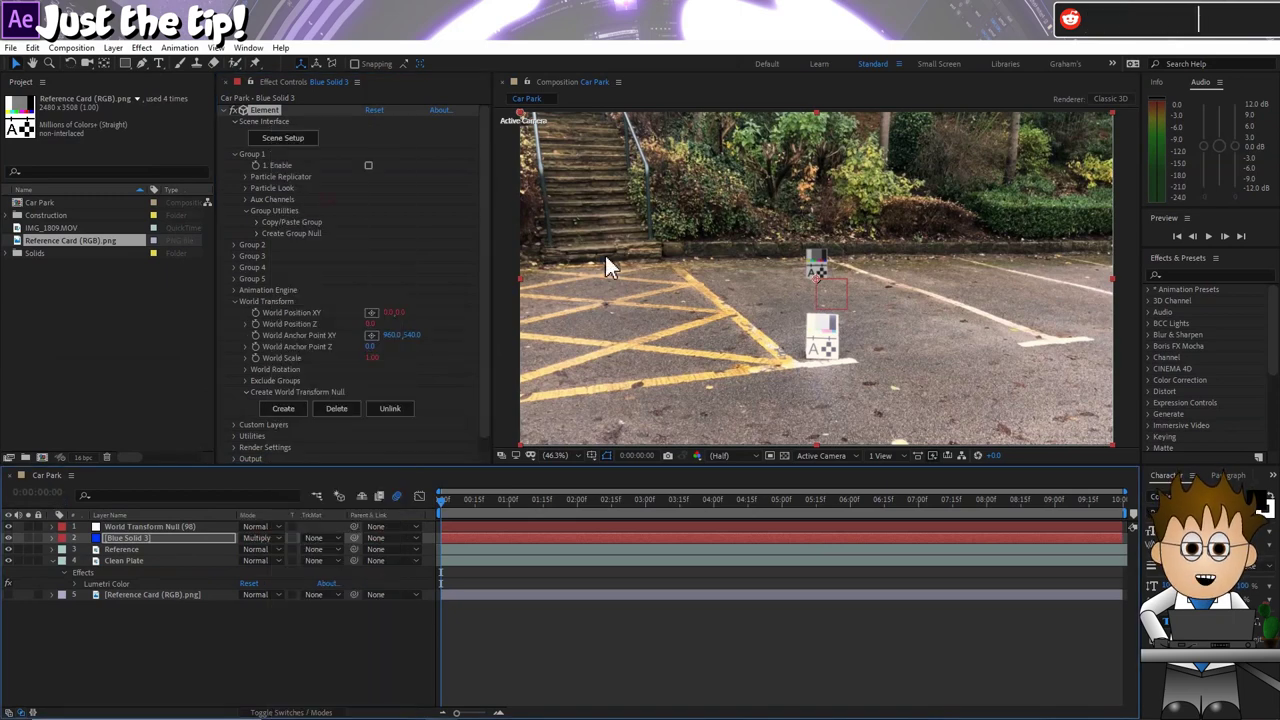
pyautogui.scroll(4, 748, 310)
pyautogui.scroll(-1, 752, 320)
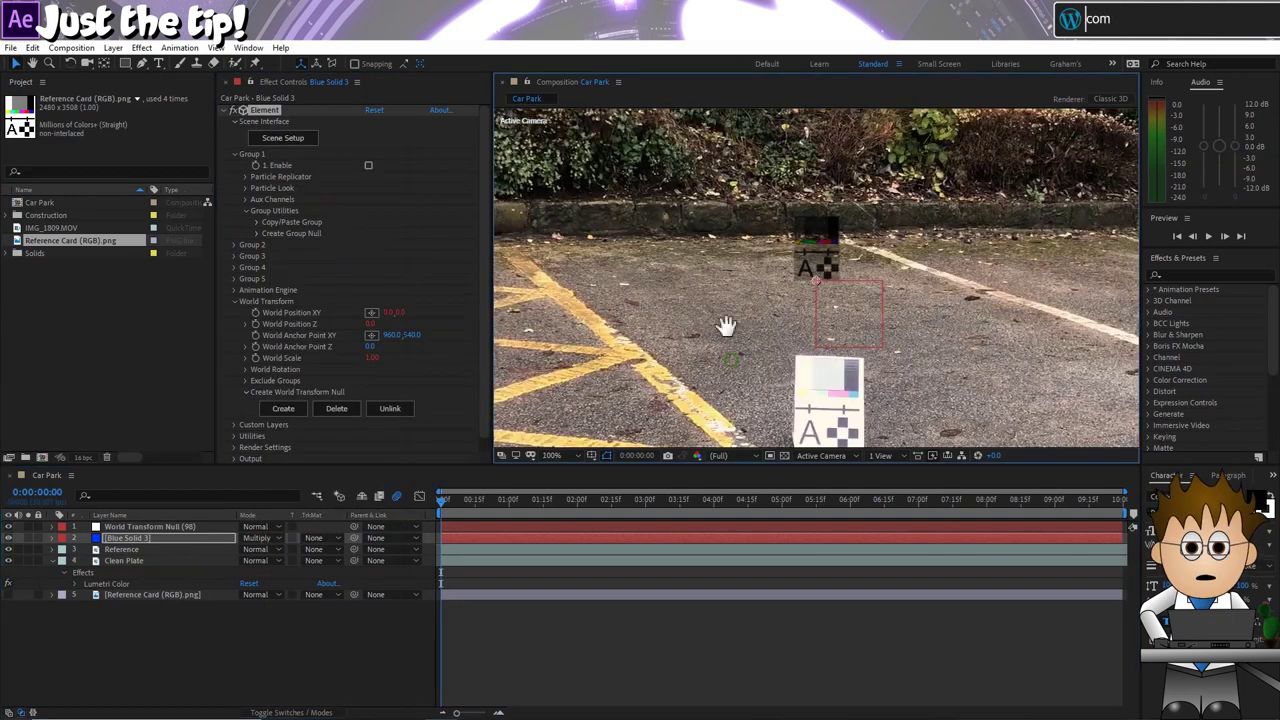
pyautogui.click(157, 527)
pyautogui.press('p')
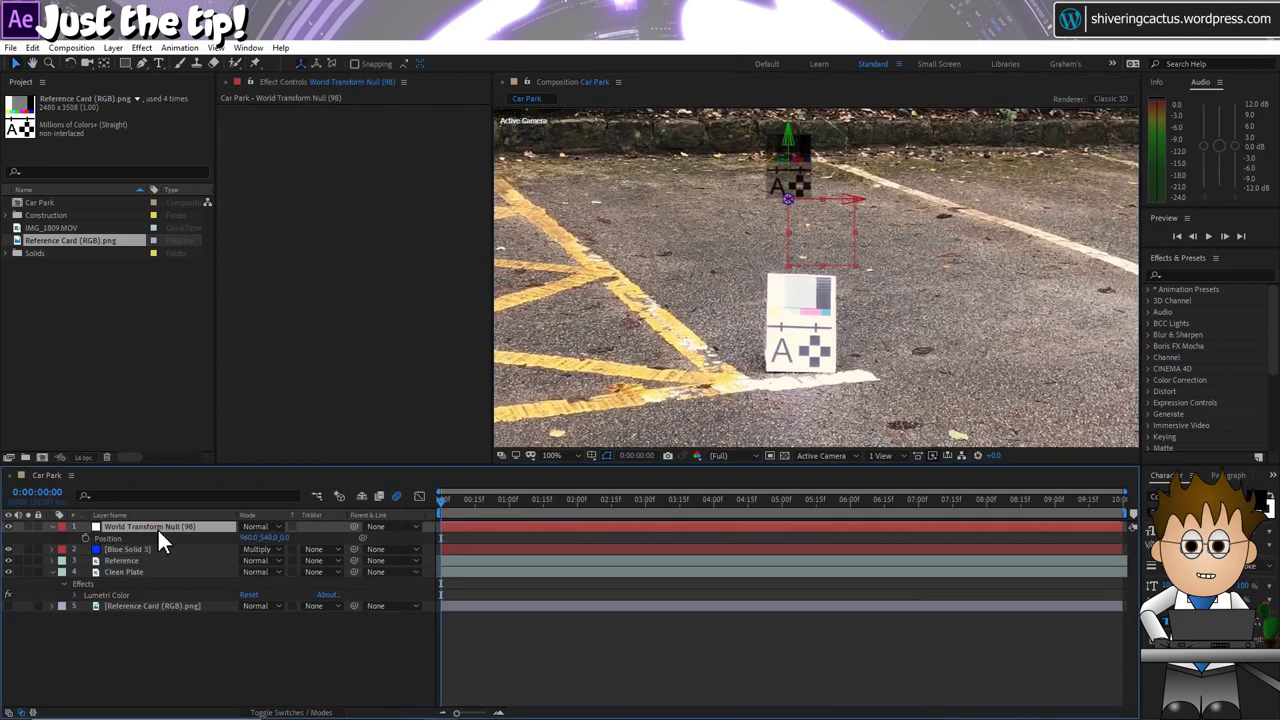
pyautogui.scroll(3, 849, 377)
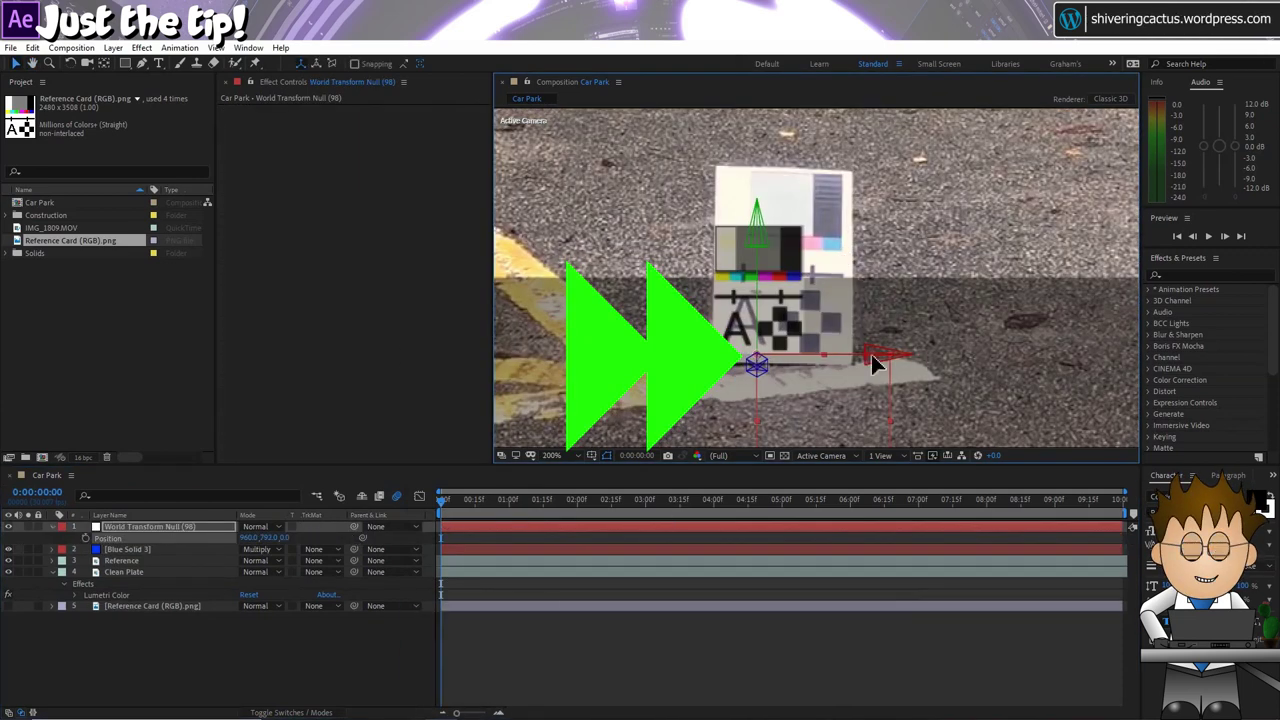
pyautogui.press('s')
pyautogui.moveTo(250, 537); pyautogui.dragTo(266, 540)
# - Set the World Transform Null's scale to 150%
pyautogui.click(70, 63)
pyautogui.press('r')
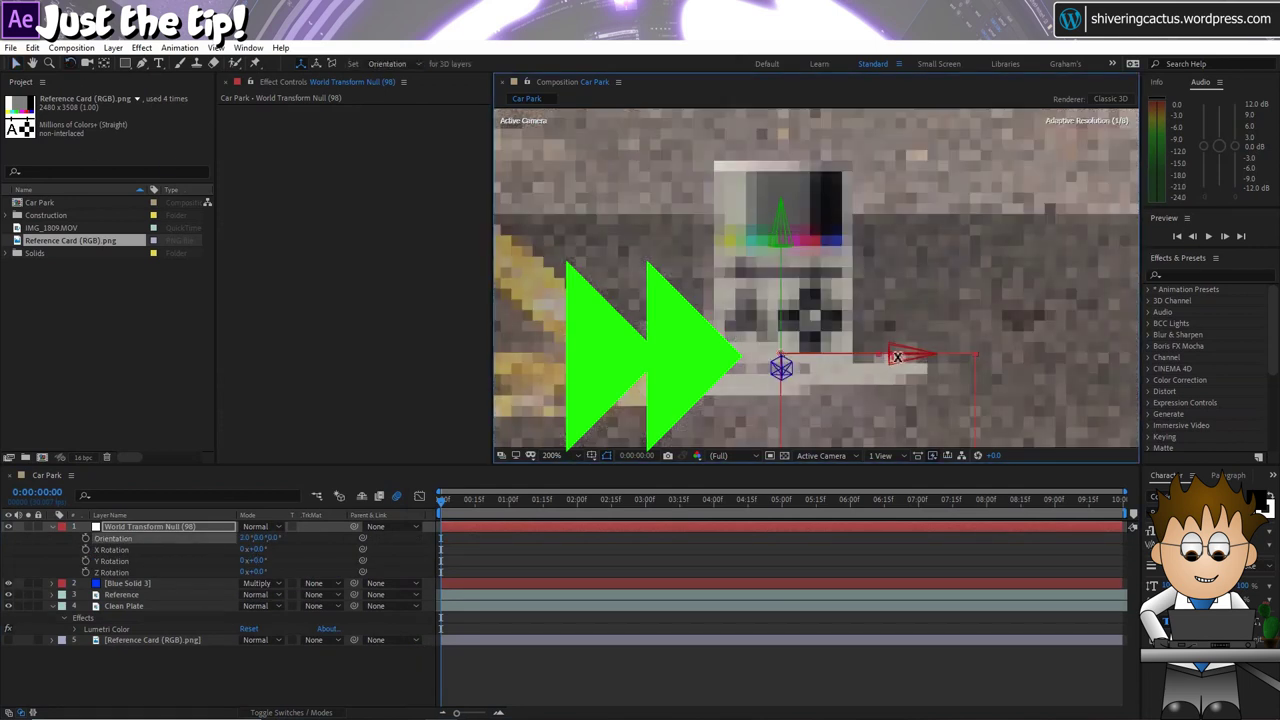
pyautogui.hotkey('ctrl', 'Down')
pyautogui.press('v')
pyautogui.hotkey('ctrl', 'Up')
pyautogui.press('s')
pyautogui.moveTo(251, 551); pyautogui.dragTo(280, 543)
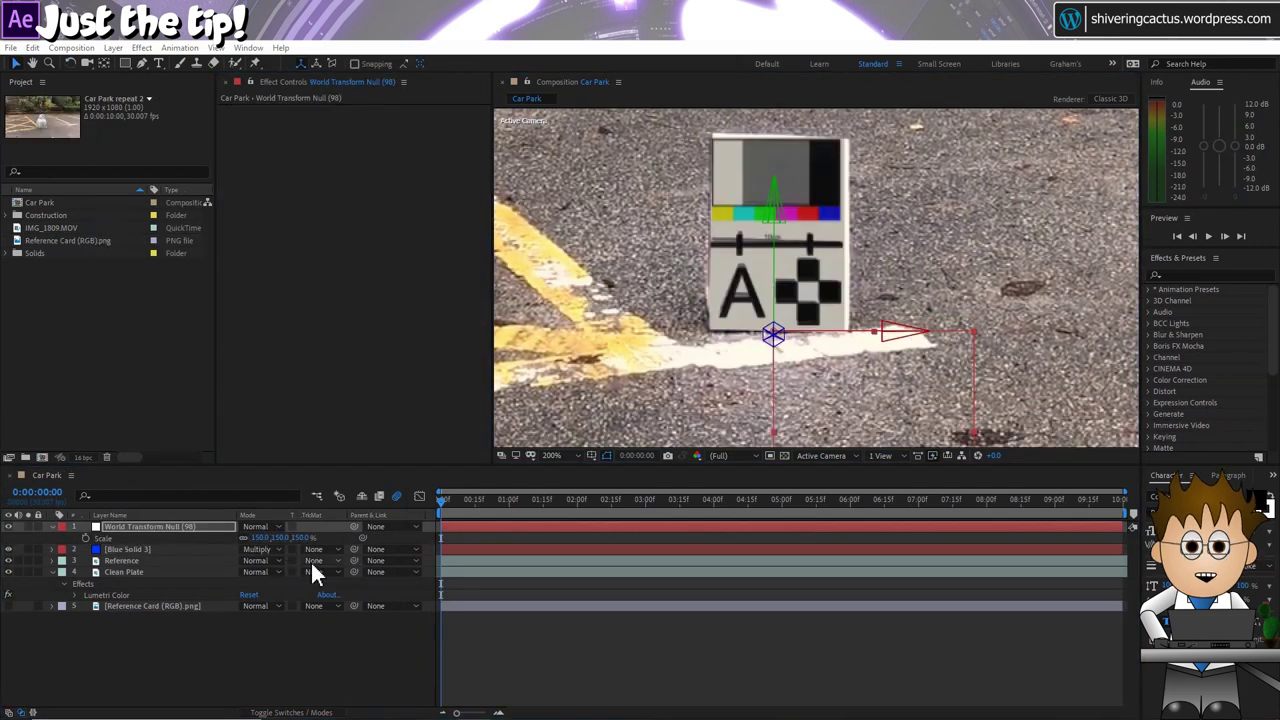
# - Slide the 3D scene sideways to line up the cards and restore Normal blending
pyautogui.moveTo(848, 333); pyautogui.dragTo(961, 338)
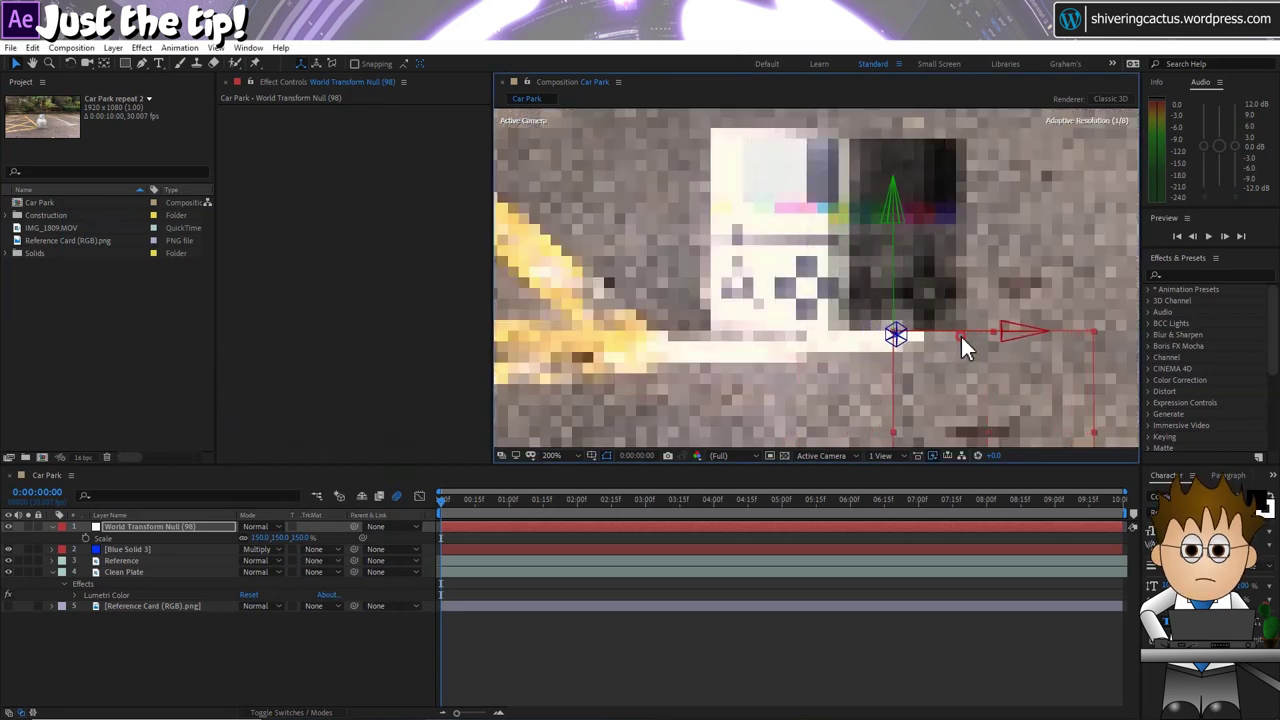
pyautogui.click(272, 549)
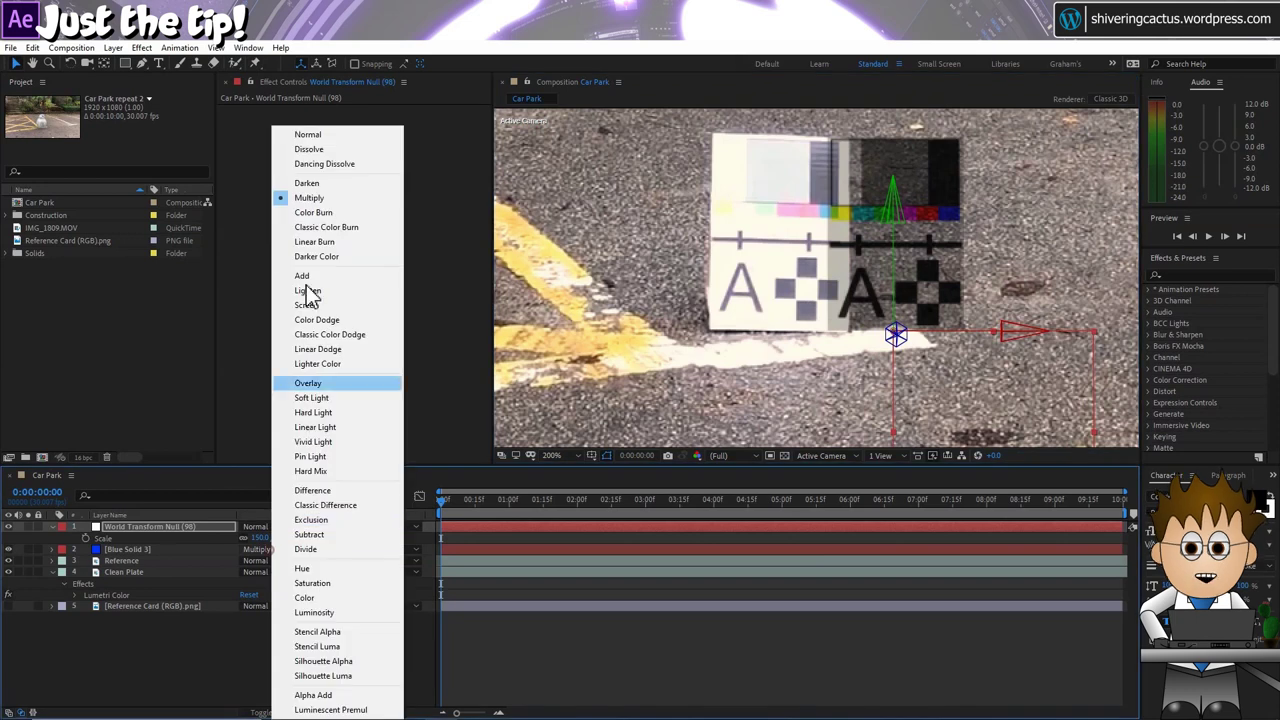
pyautogui.click(360, 138)
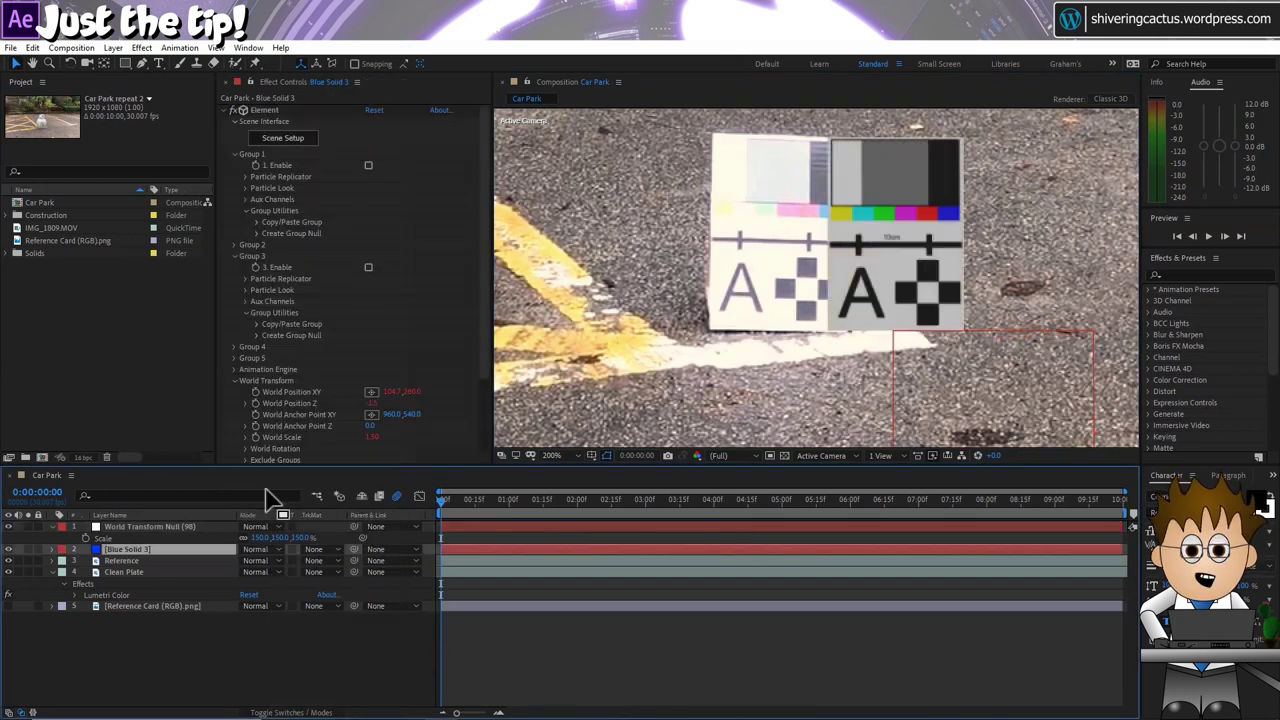
# - Rotate the World Transform Null so the floor plane lies on the car park ground
pyautogui.click(170, 525)
pyautogui.press('r')
pyautogui.press(',')
pyautogui.press(',')
pyautogui.press(',')
pyautogui.press(',')
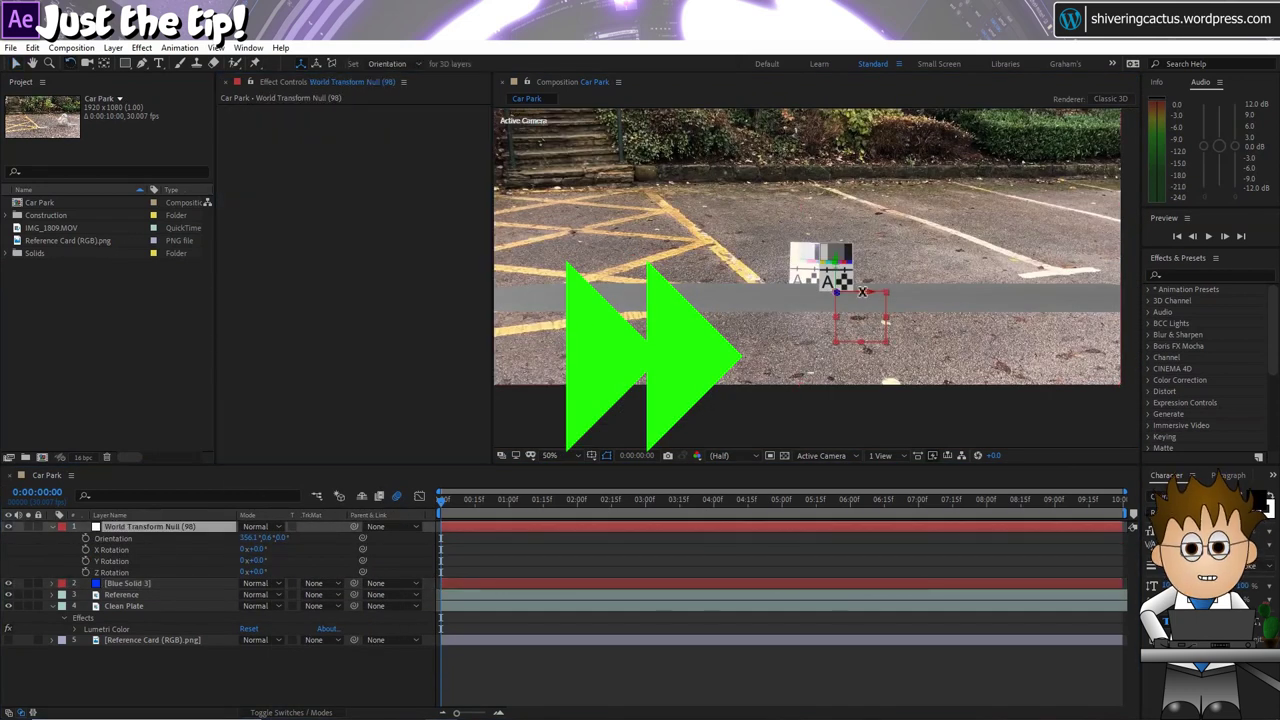
pyautogui.press('w')
pyautogui.moveTo(858, 296); pyautogui.dragTo(856, 300)
pyautogui.click(508, 548)
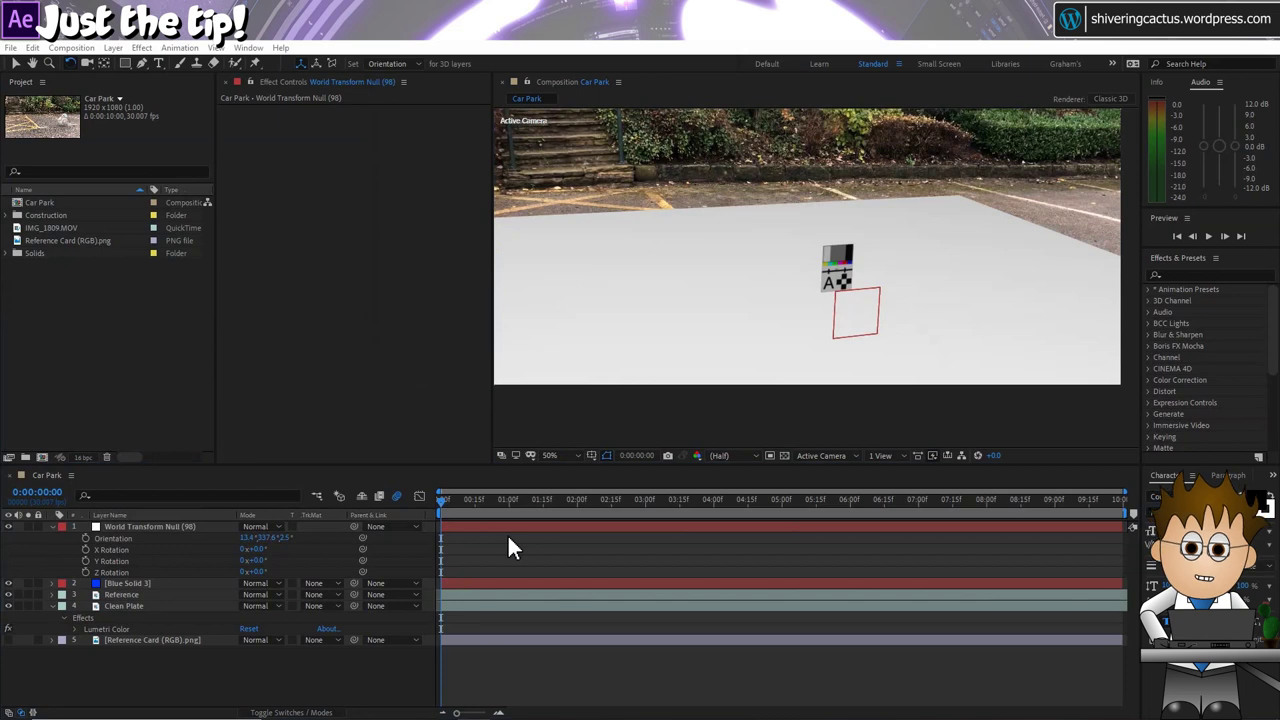
# - Fit the composition in the viewer and reopen Blue Solid 3's Element scene setup
pyautogui.click(559, 456)
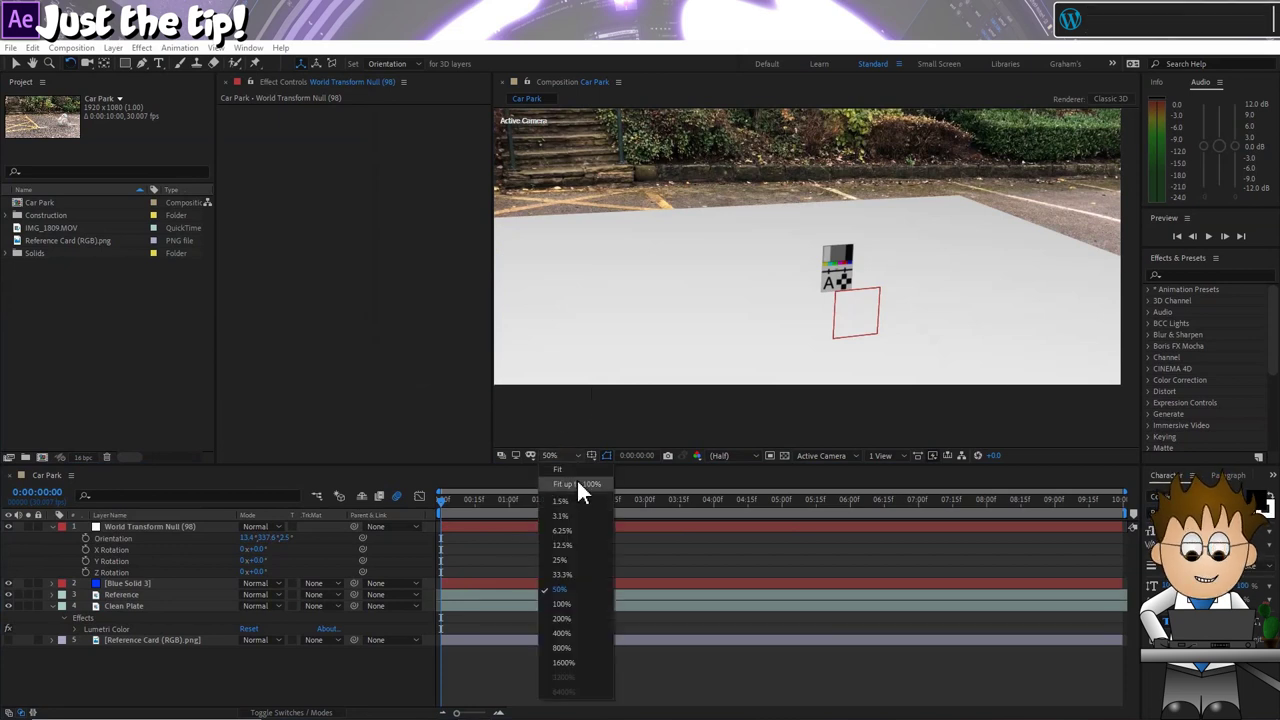
pyautogui.click(578, 484)
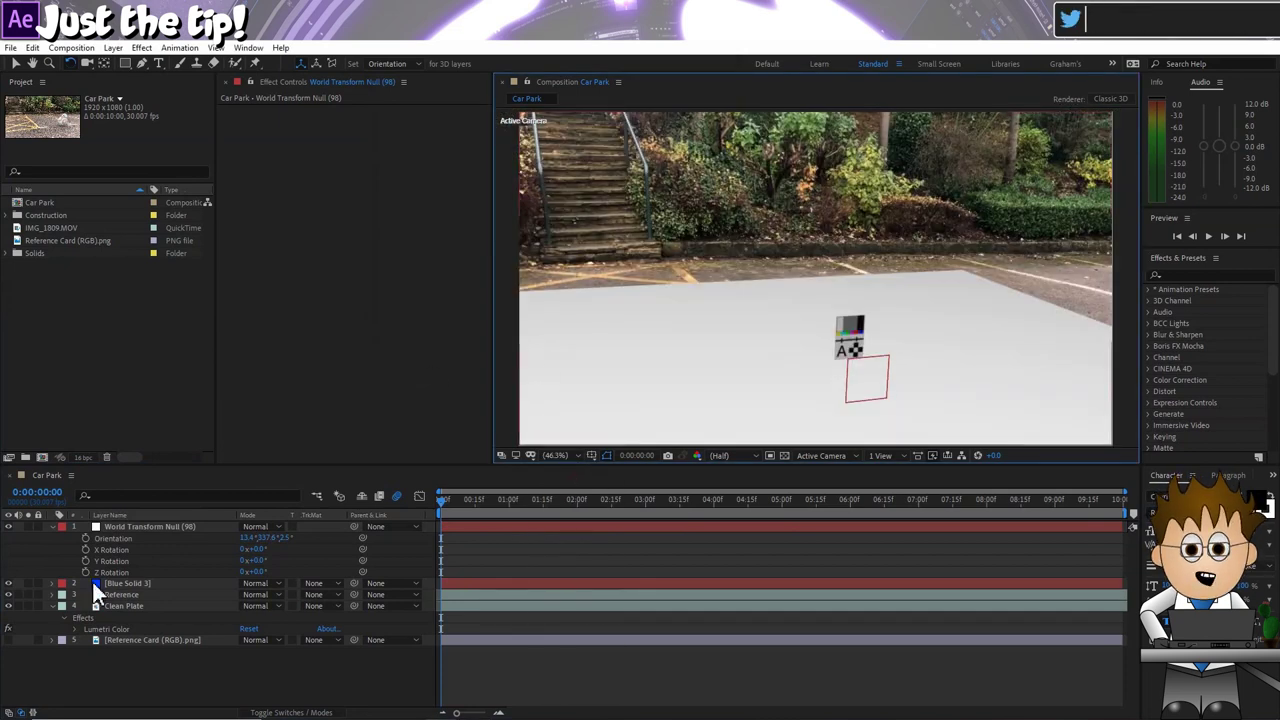
pyautogui.click(135, 583)
pyautogui.click(280, 140)
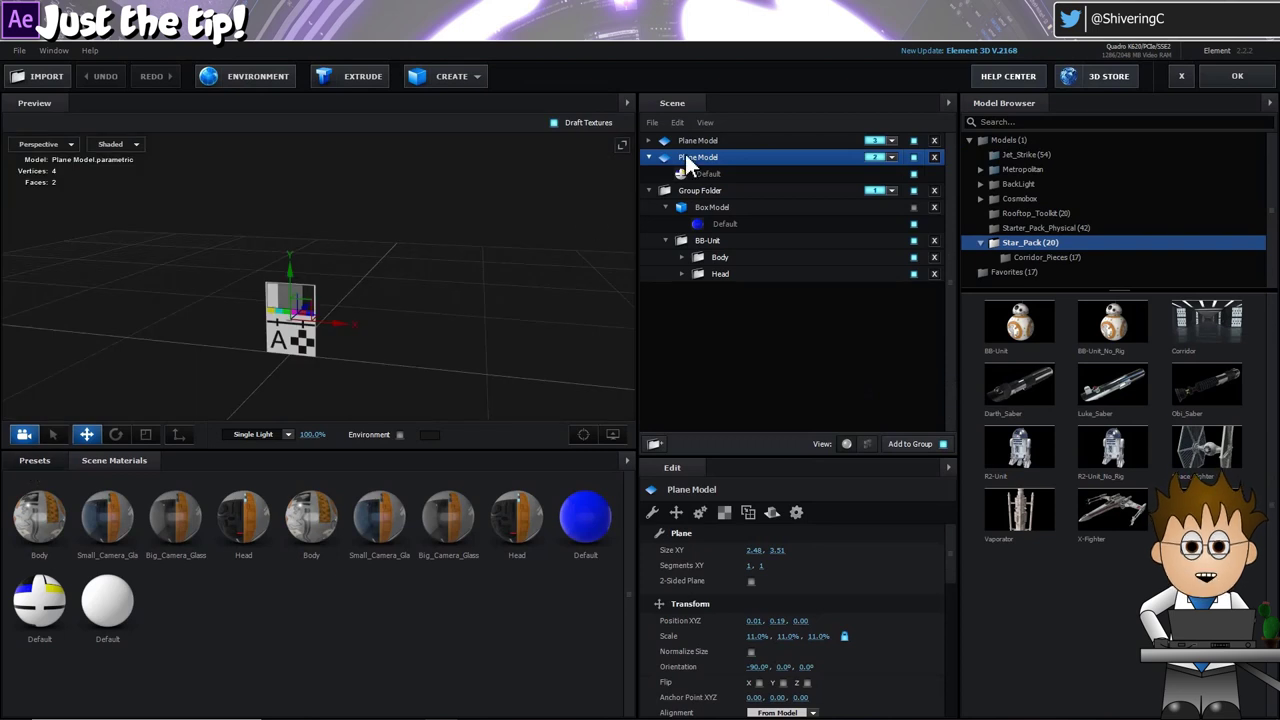
# - Apply the Physical Matte_Shadow material to the ground plane
pyautogui.click(690, 141)
pyautogui.click(35, 460)
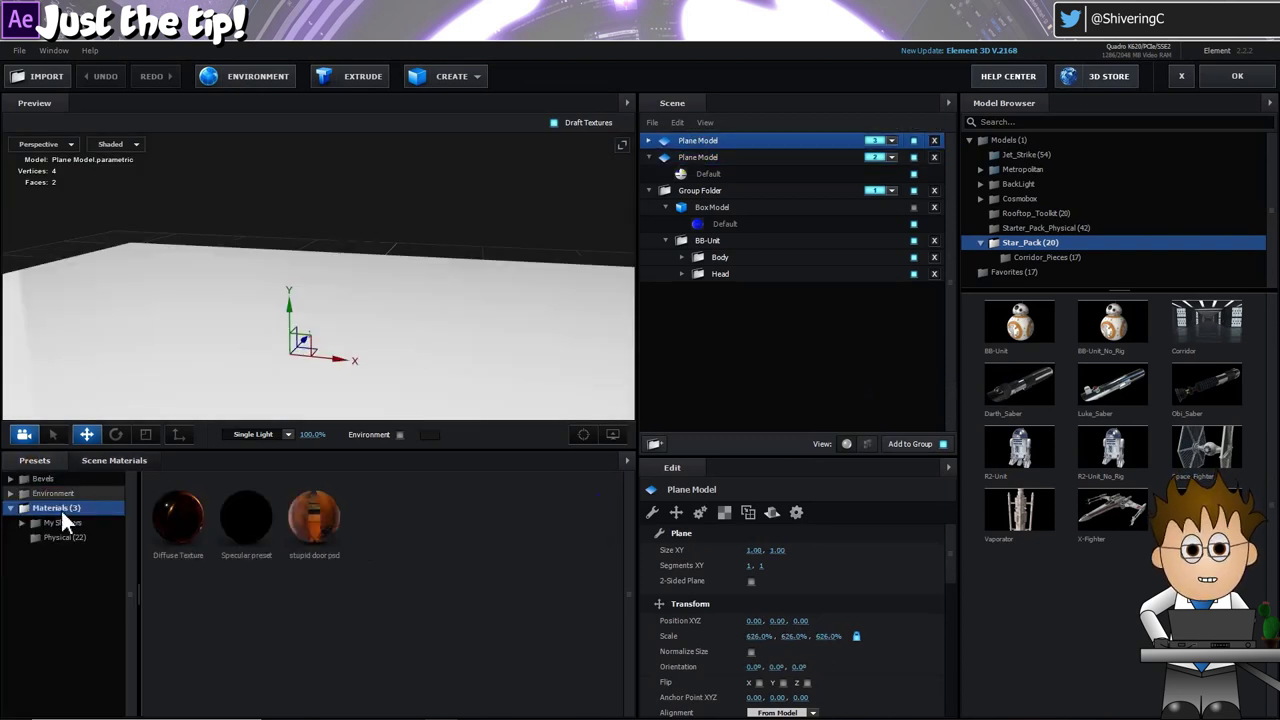
pyautogui.click(58, 536)
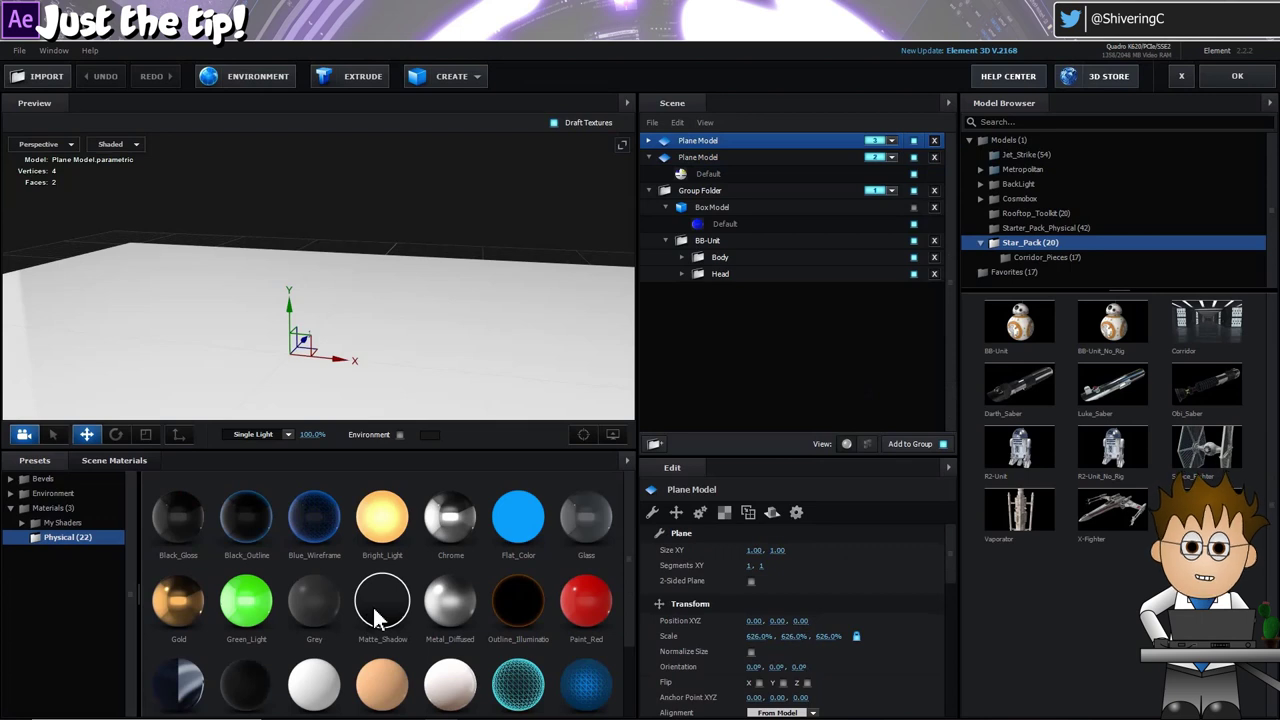
pyautogui.click(372, 604)
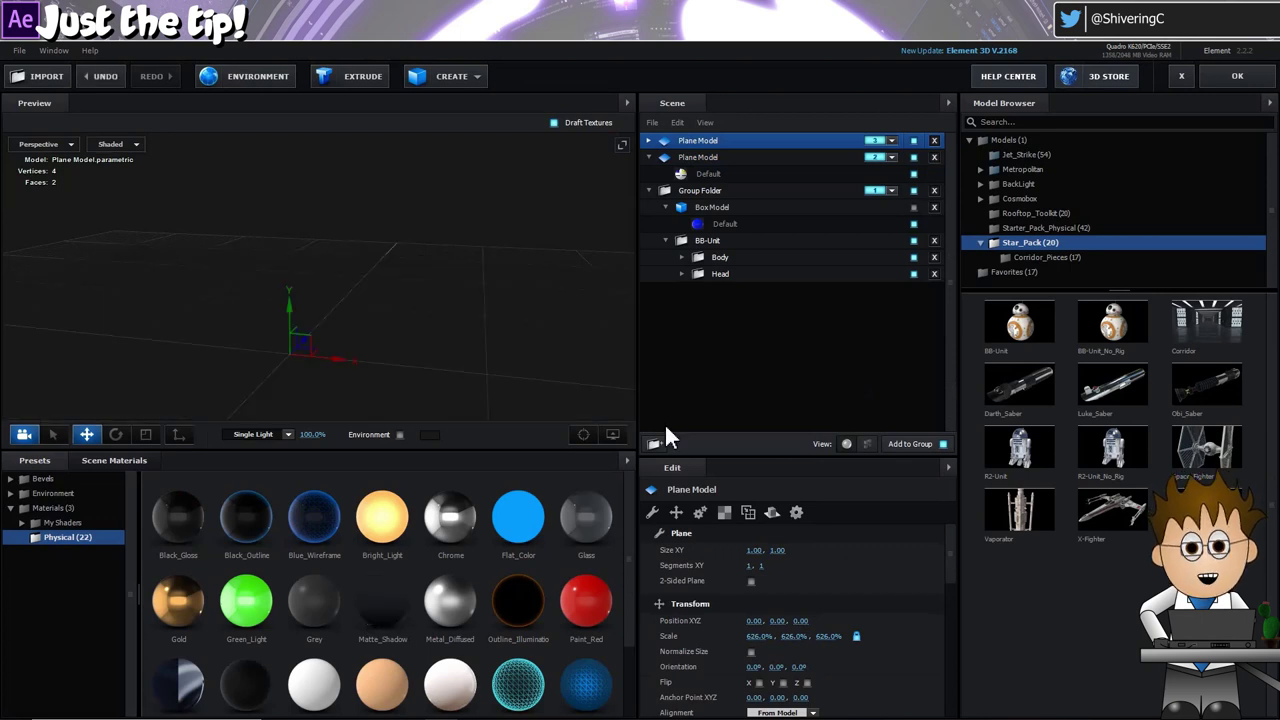
# - Load Basic_2K_15.dds as the scene's environment map
pyautogui.click(270, 76)
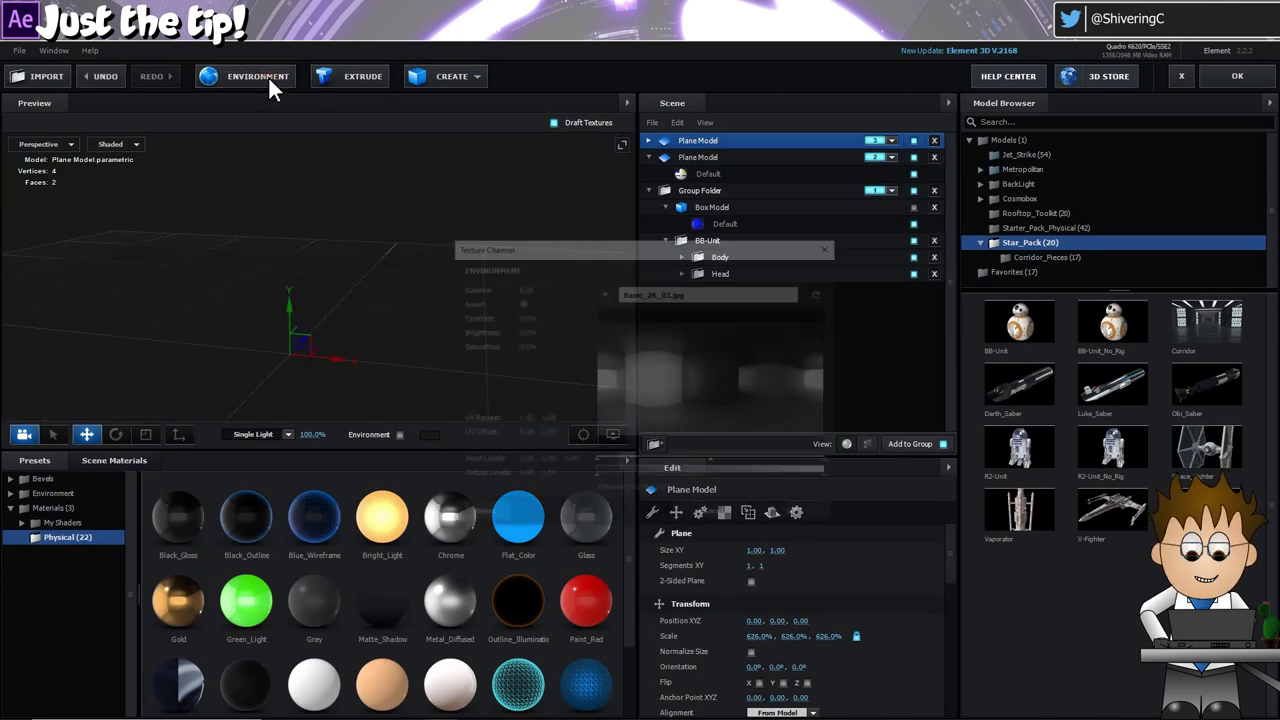
pyautogui.click(600, 362)
pyautogui.scroll(-2, 545, 357)
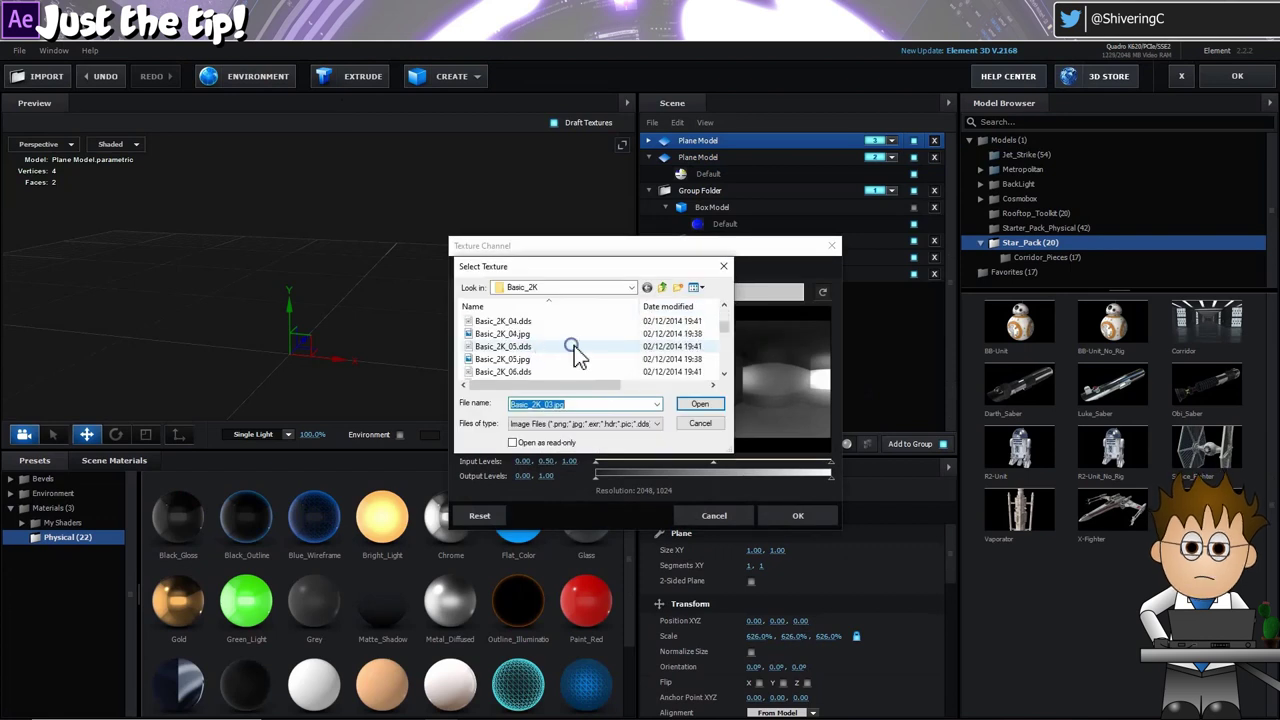
pyautogui.rightClick(571, 345)
pyautogui.moveTo(566, 356)
pyautogui.click(605, 370)
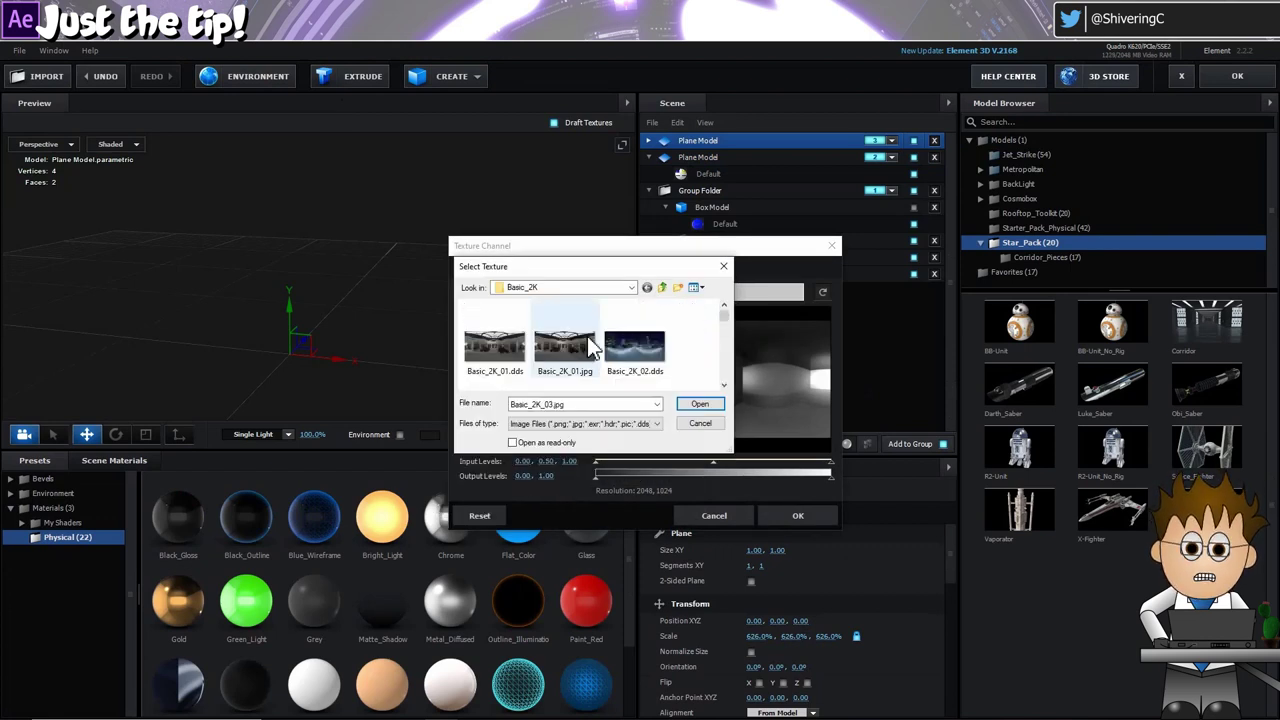
pyautogui.scroll(-1, 597, 345)
pyautogui.scroll(-3, 597, 345)
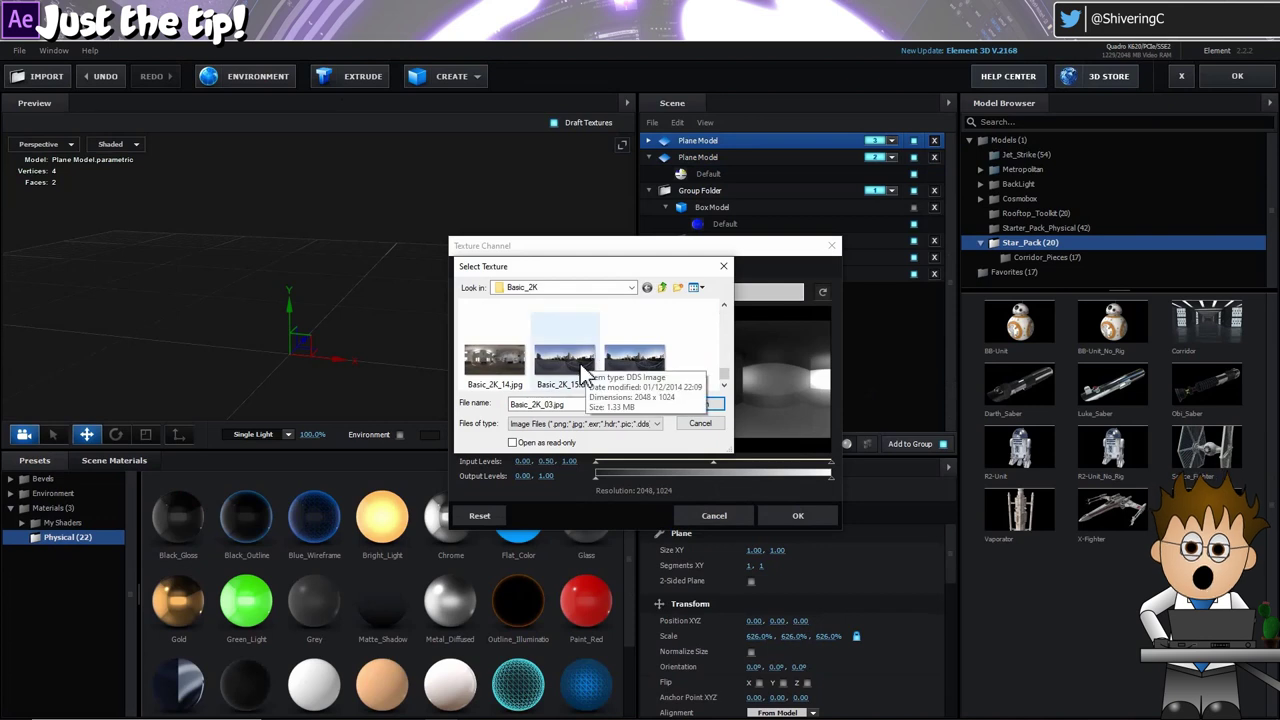
pyautogui.click(585, 372)
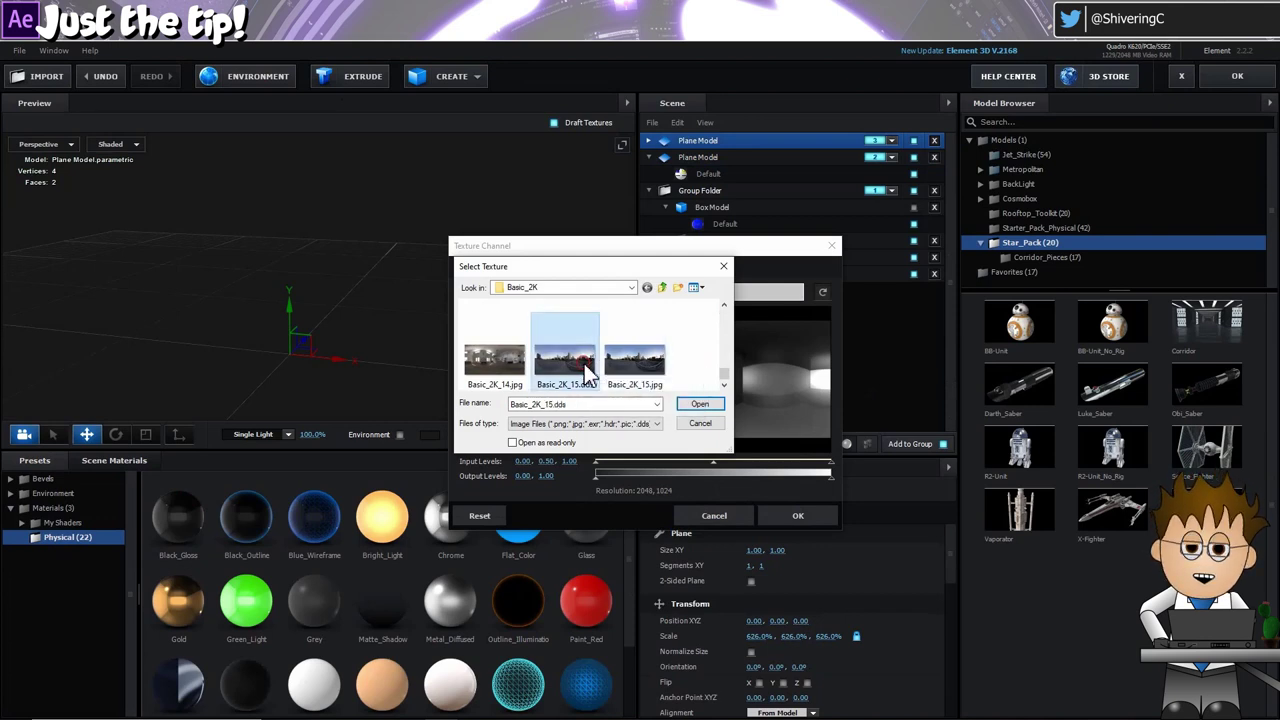
pyautogui.click(699, 403)
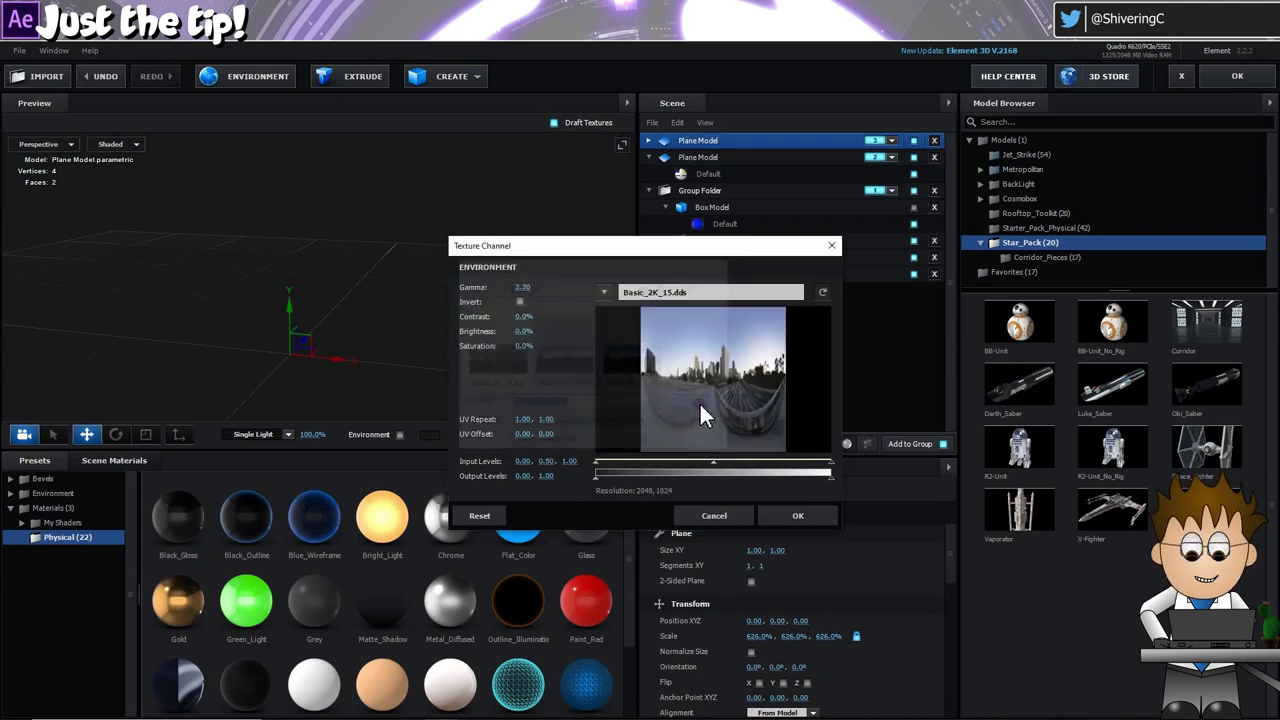
pyautogui.click(800, 515)
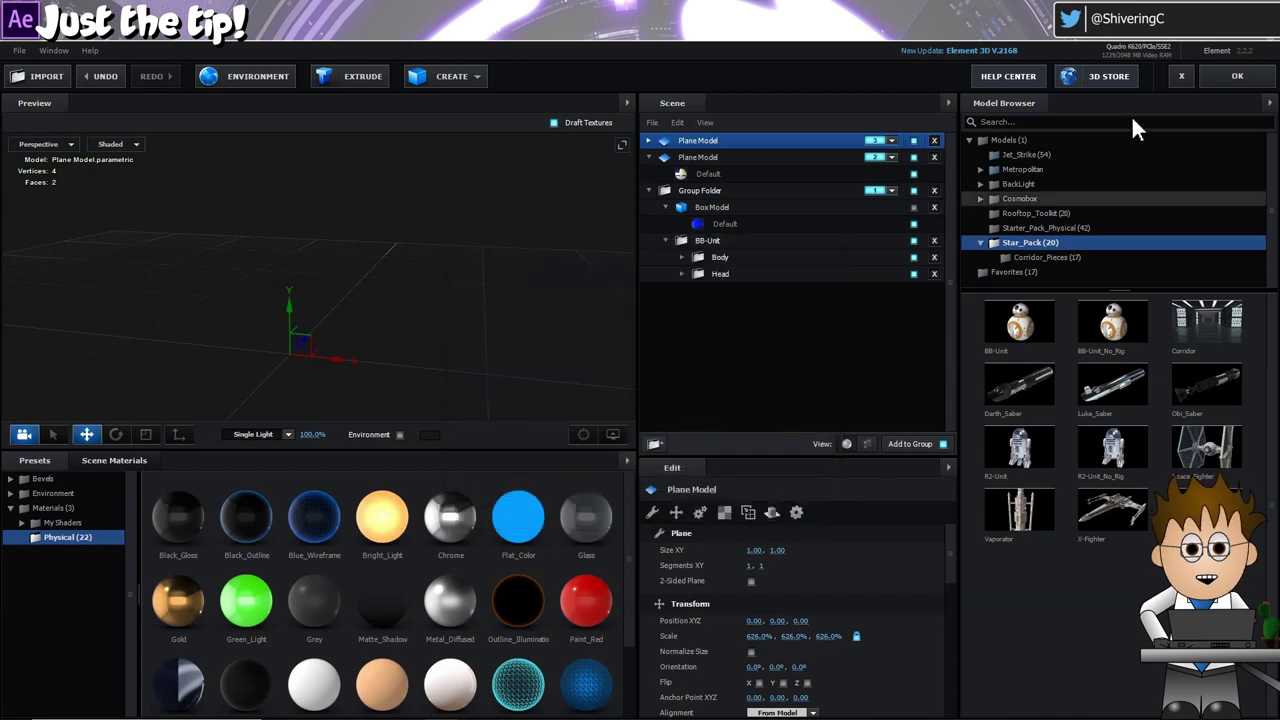
# - Back in the comp, add Lumetri Color to the Element layer with Exposure 4.5
pyautogui.click(1216, 77)
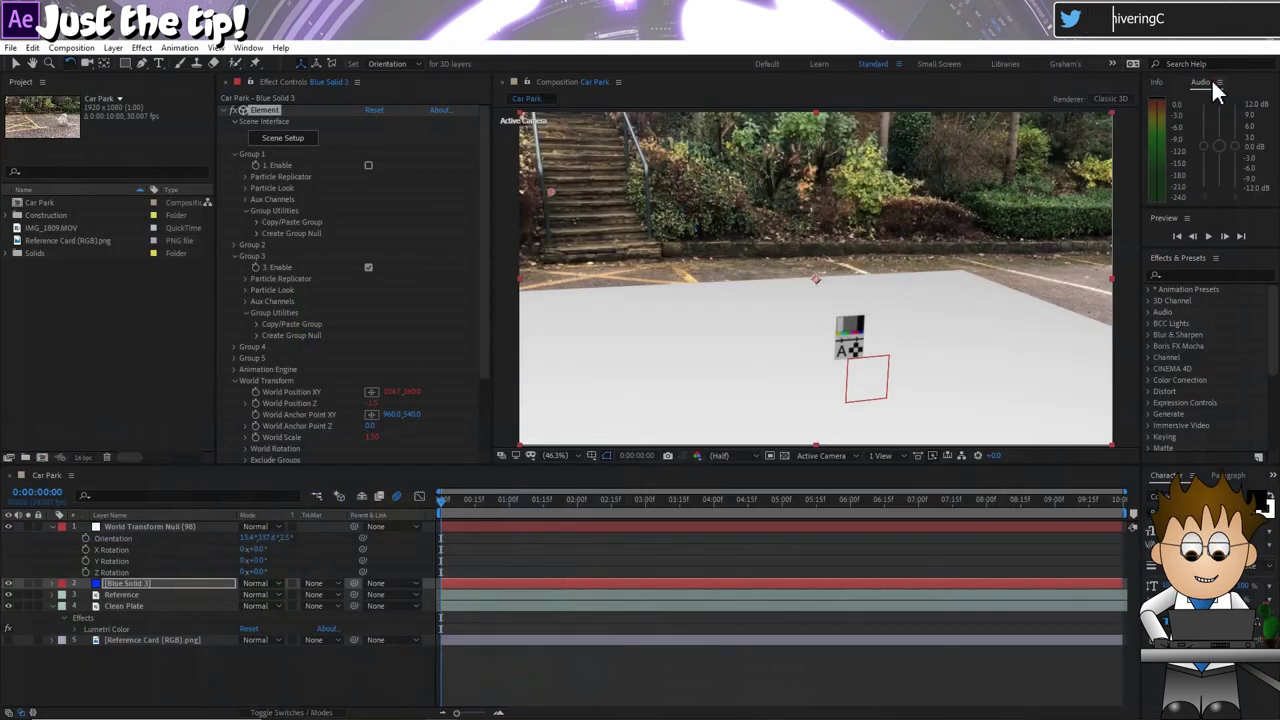
pyautogui.click(142, 48)
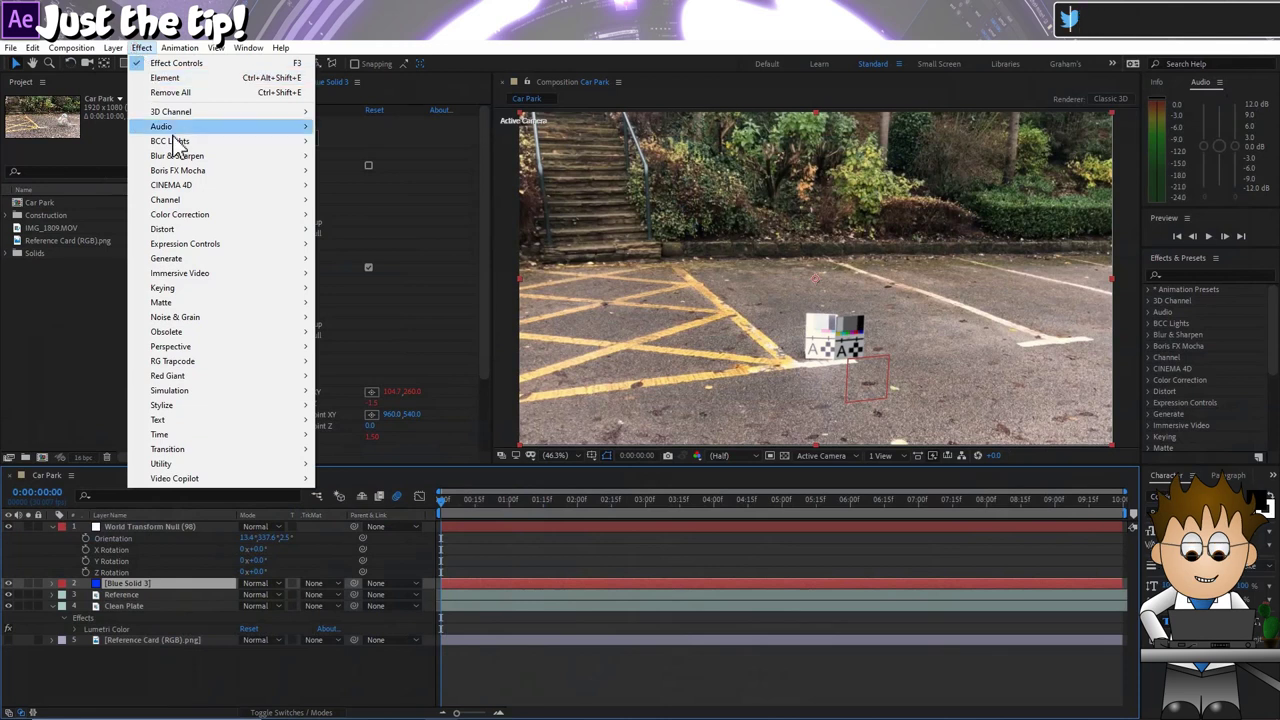
pyautogui.moveTo(180, 214)
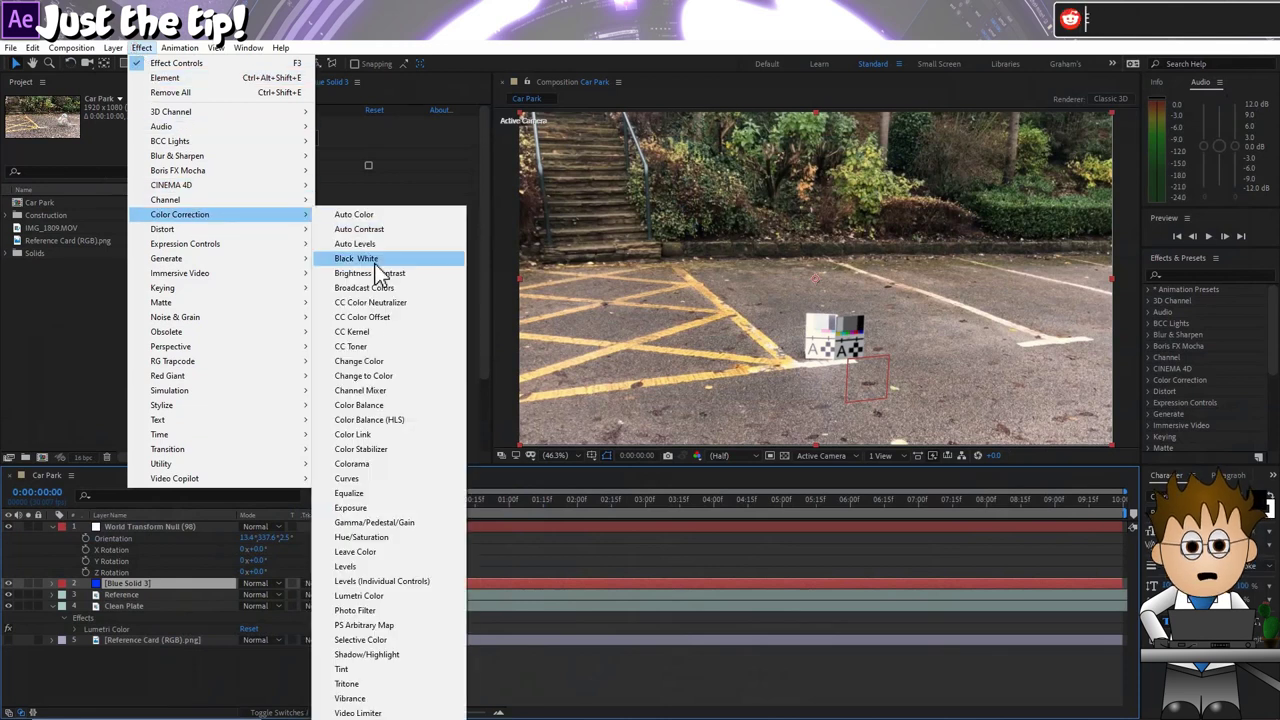
pyautogui.click(385, 595)
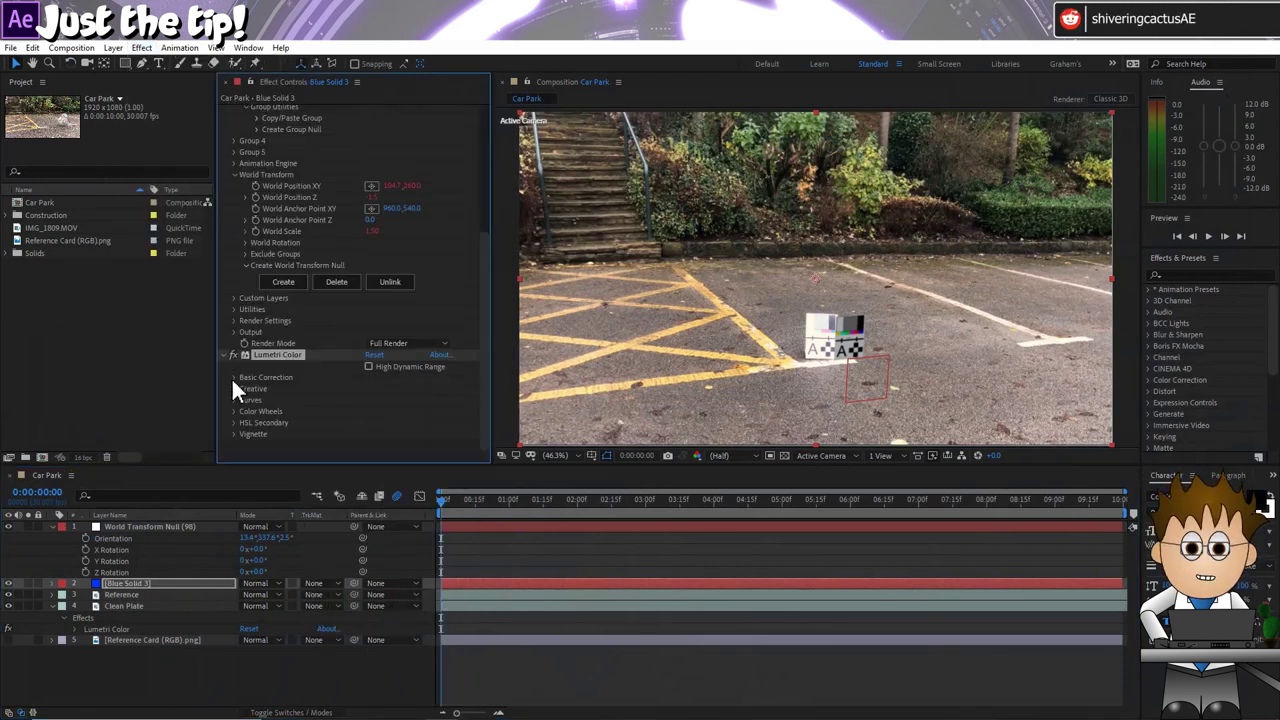
pyautogui.click(234, 378)
pyautogui.scroll(-3, 369, 346)
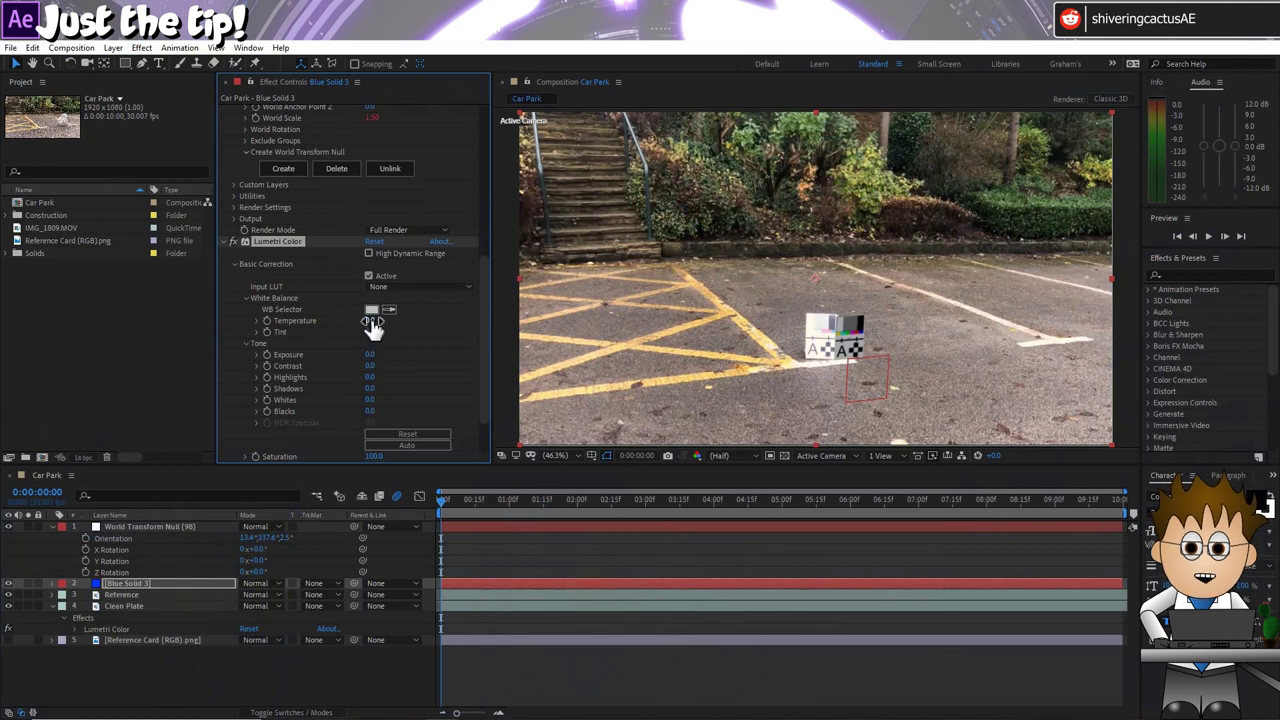
pyautogui.click(371, 355)
pyautogui.write('4')
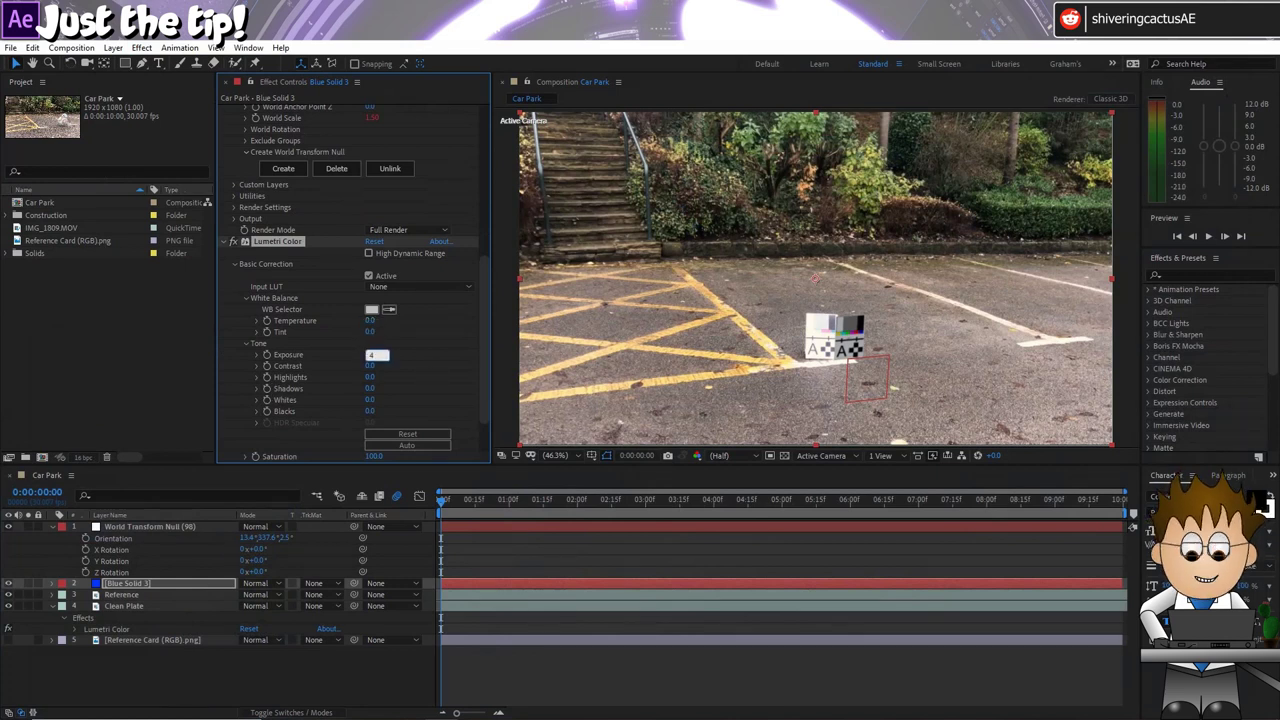
pyautogui.write('.5')
pyautogui.press('Return')
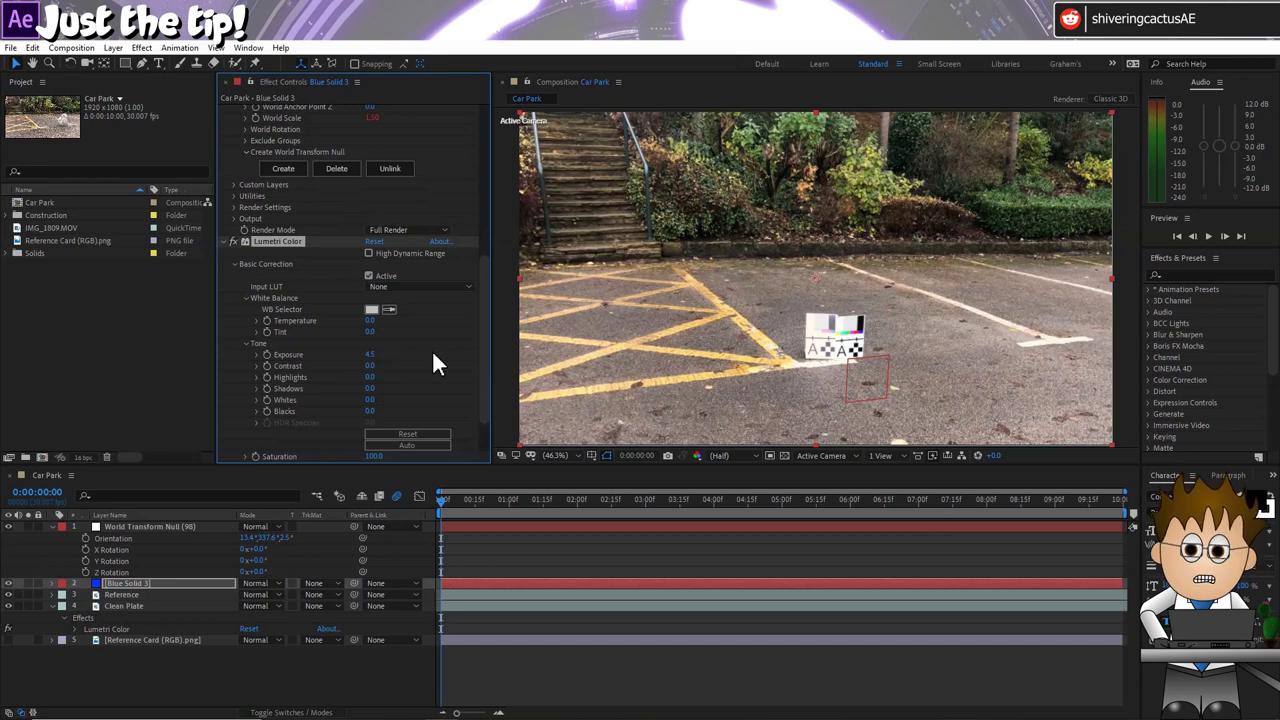
# - Adjust the Lumetri Color Wheels to tint the layer's shadows
pyautogui.scroll(4, 830, 364)
pyautogui.moveTo(830, 364); pyautogui.dragTo(763, 100)
pyautogui.scroll(-2, 293, 370)
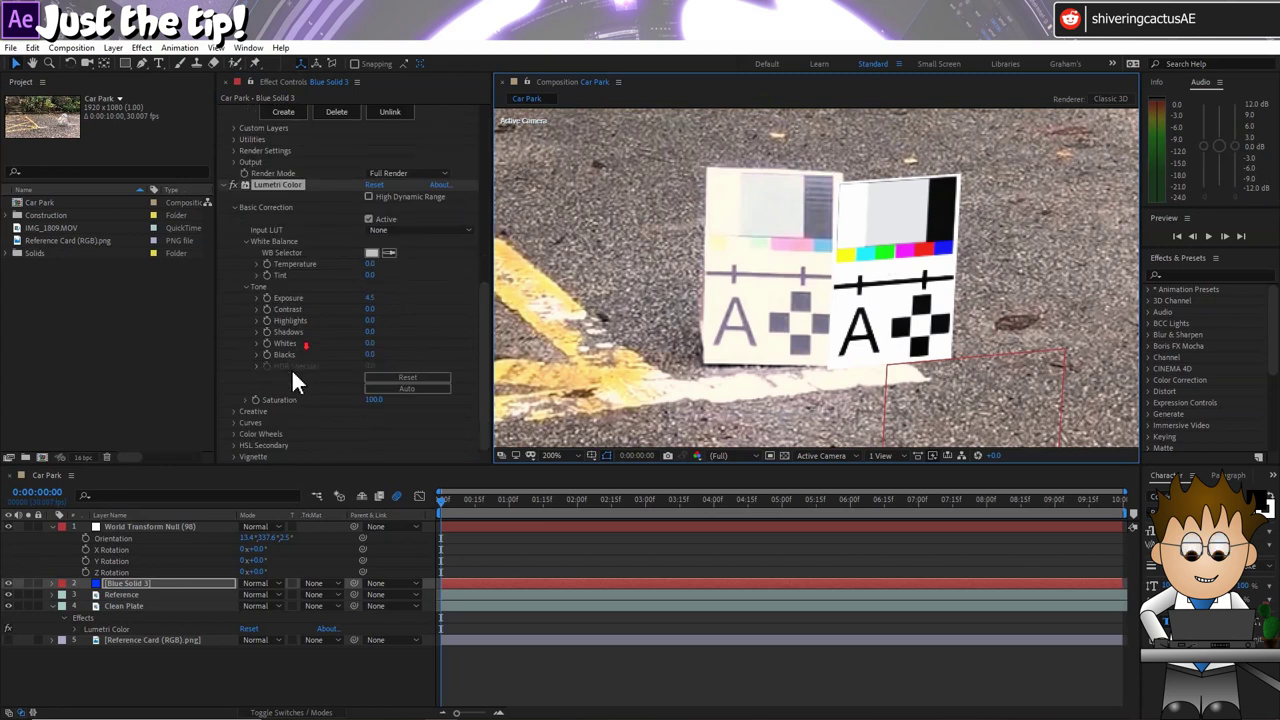
pyautogui.click(234, 432)
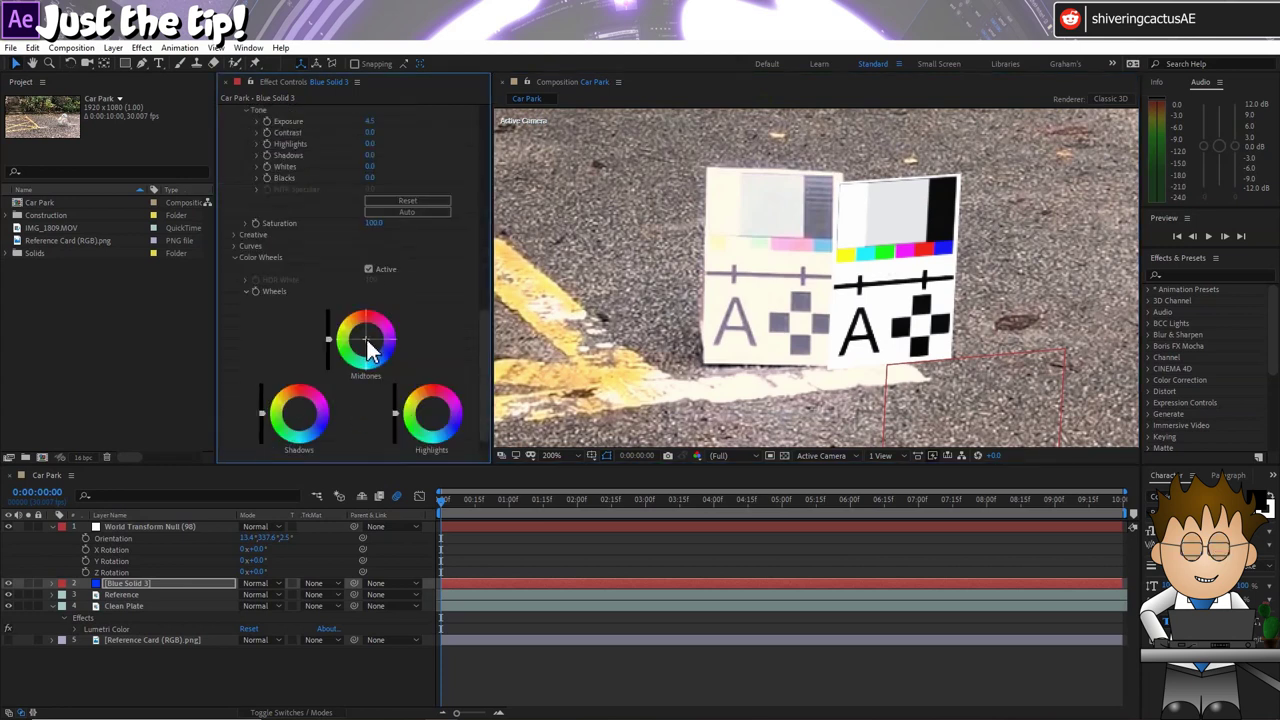
pyautogui.scroll(-1, 368, 348)
pyautogui.moveTo(368, 345); pyautogui.dragTo(370, 322)
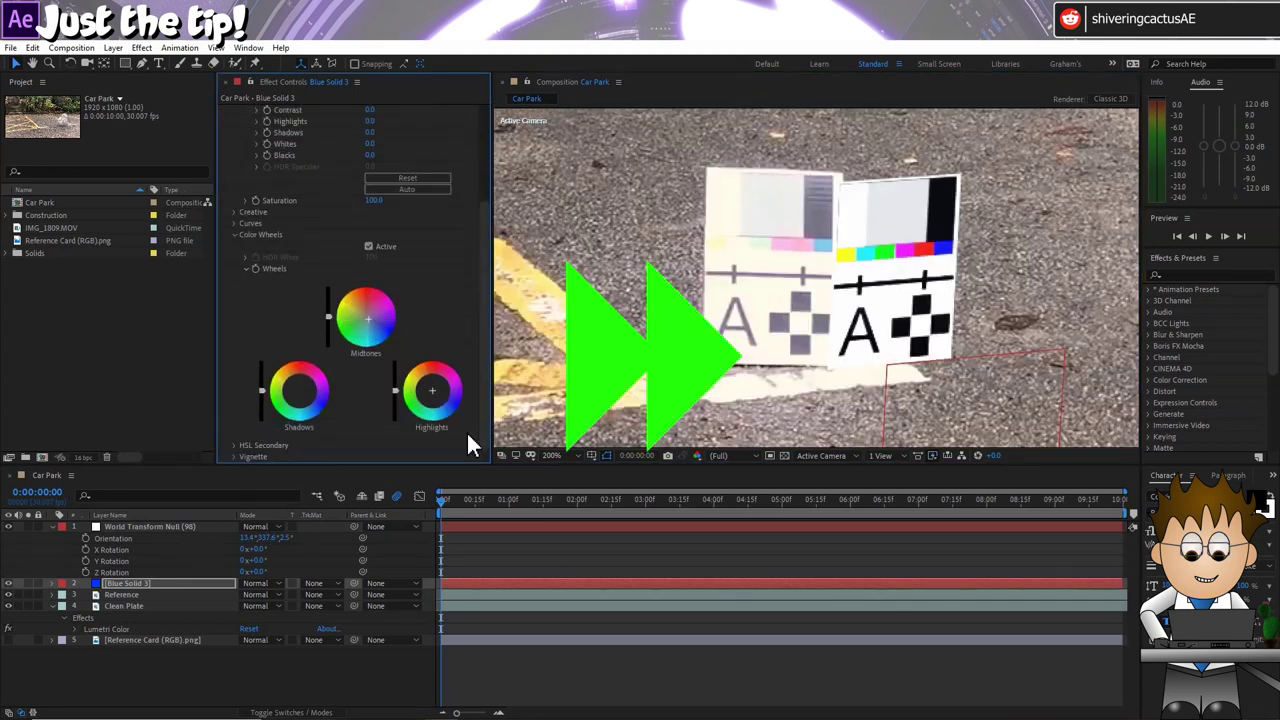
pyautogui.moveTo(432, 390); pyautogui.dragTo(438, 386)
pyautogui.moveTo(300, 390); pyautogui.dragTo(363, 403)
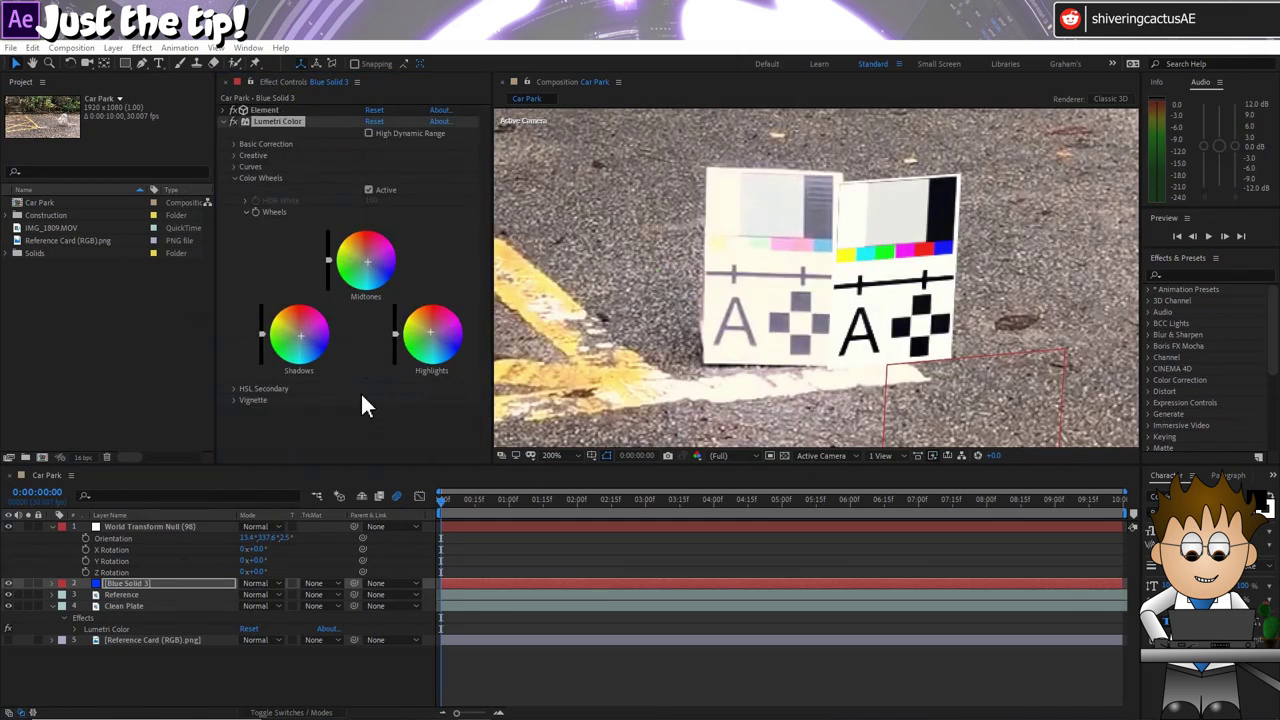
# - Add Camera Lens Blur to Blue Solid 3 and lower its Blur Radius to 0.5
pyautogui.click(142, 48)
pyautogui.moveTo(212, 157)
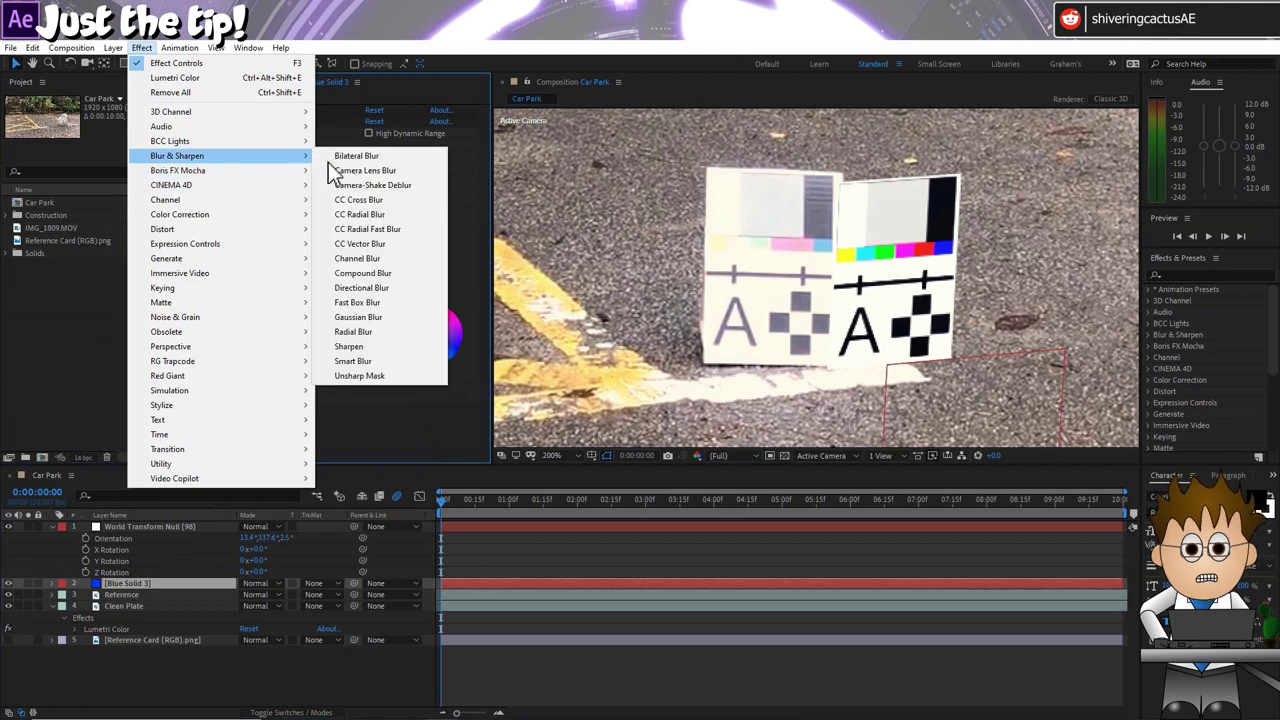
pyautogui.click(394, 172)
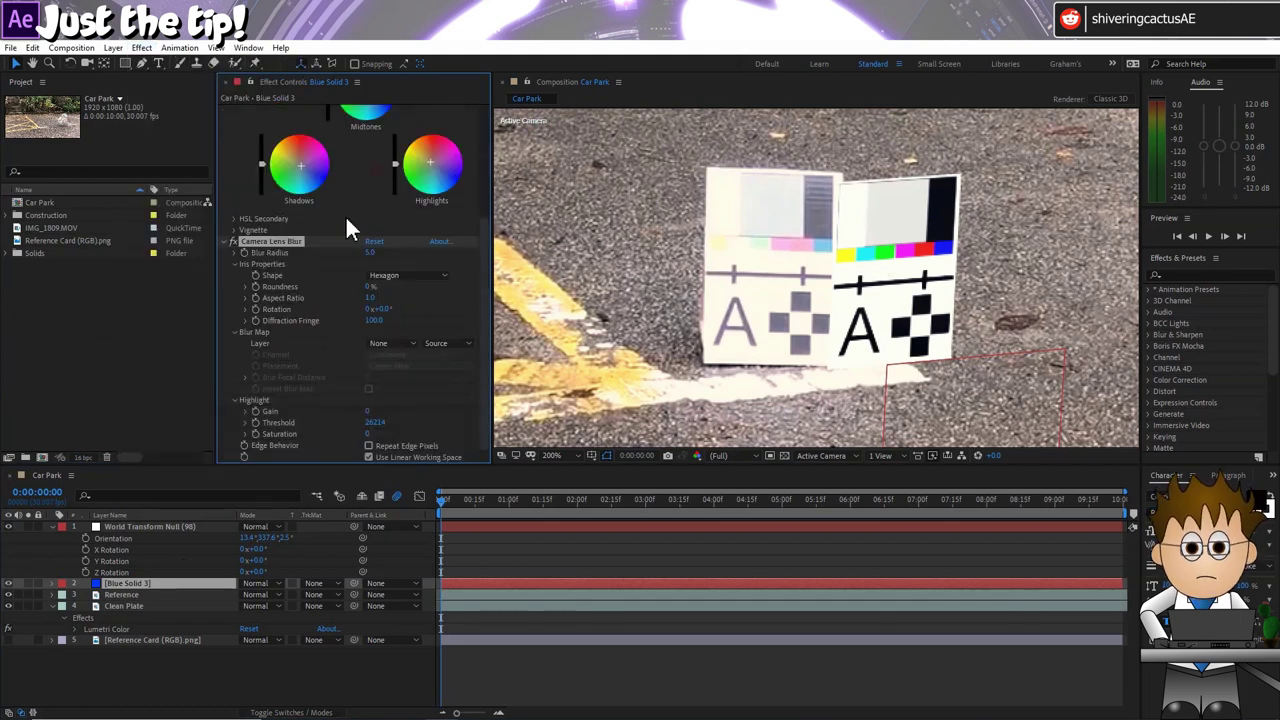
pyautogui.click(244, 252)
pyautogui.moveTo(272, 271); pyautogui.dragTo(254, 267)
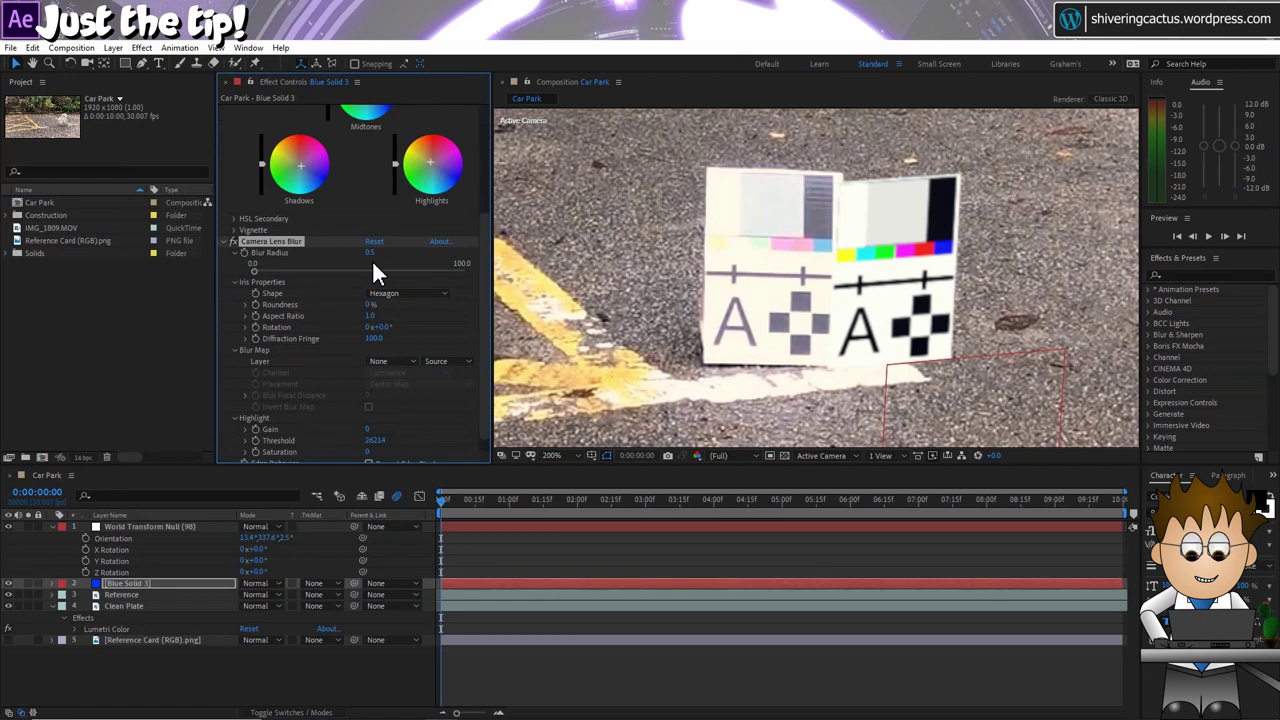
# - Collapse the earlier effects and add Match Grain sampling the Clean Plate layer
pyautogui.scroll(4, 311, 350)
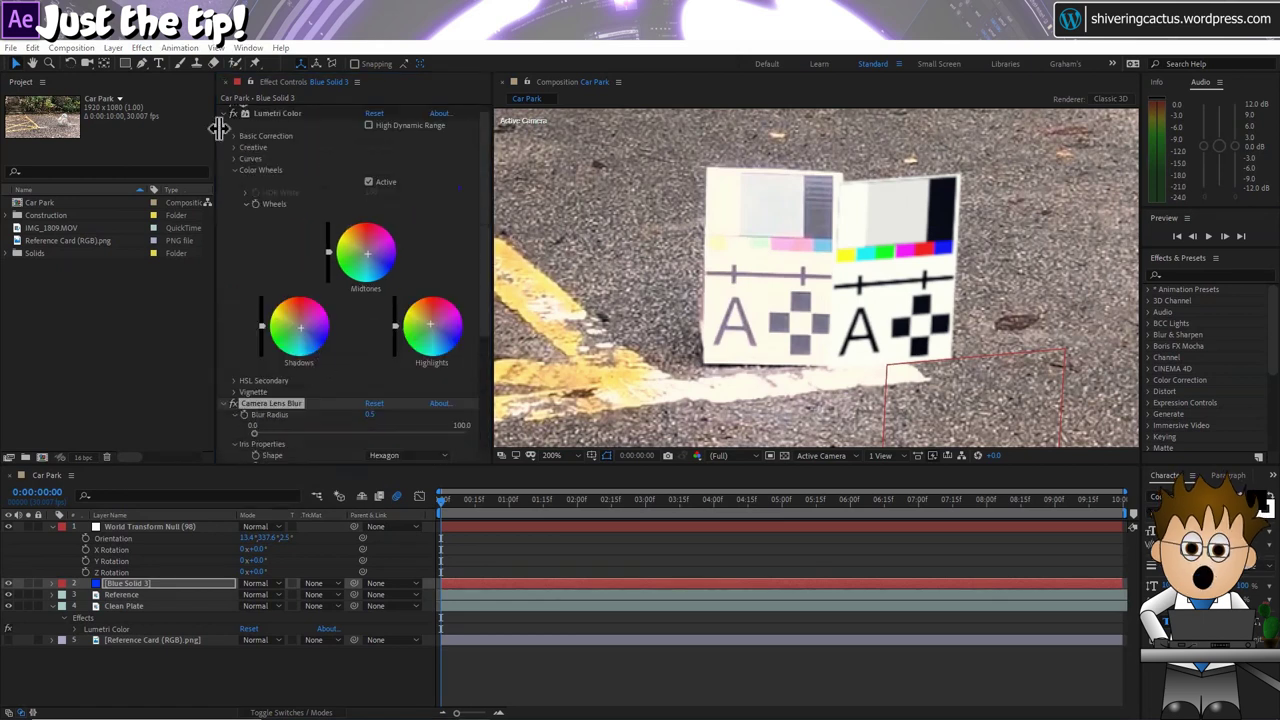
pyautogui.click(232, 114)
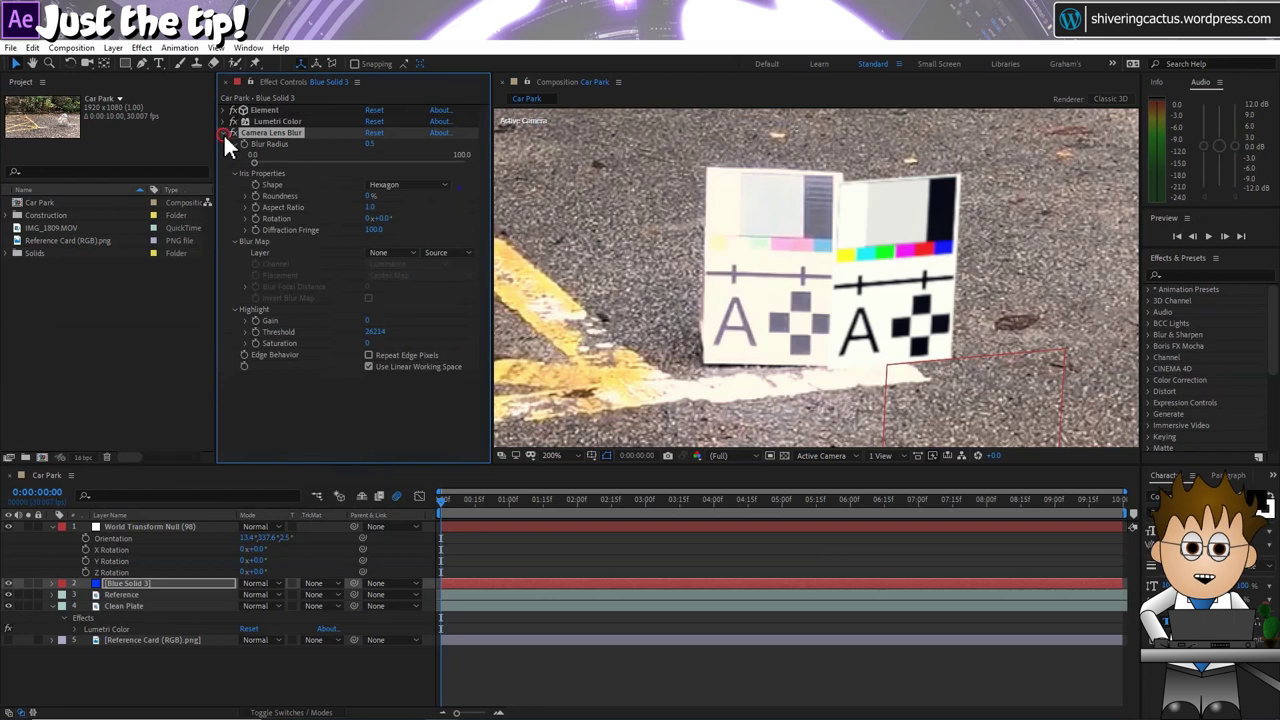
pyautogui.click(223, 136)
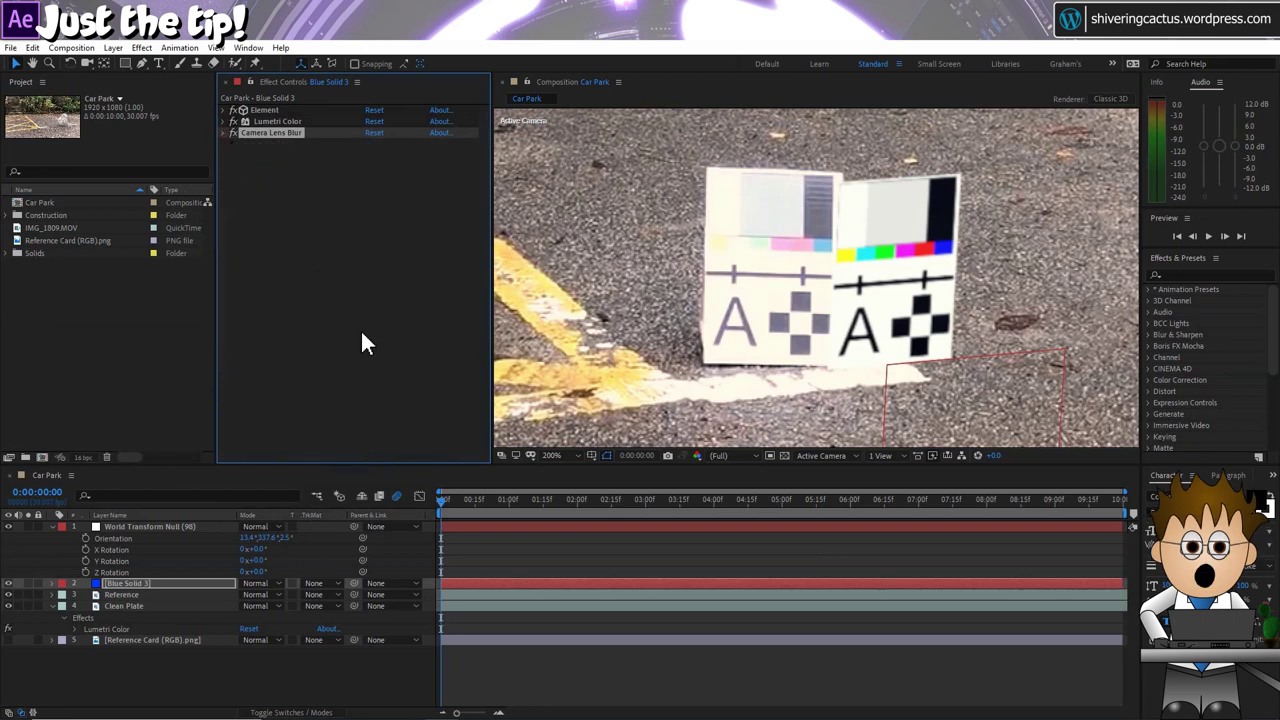
pyautogui.click(142, 48)
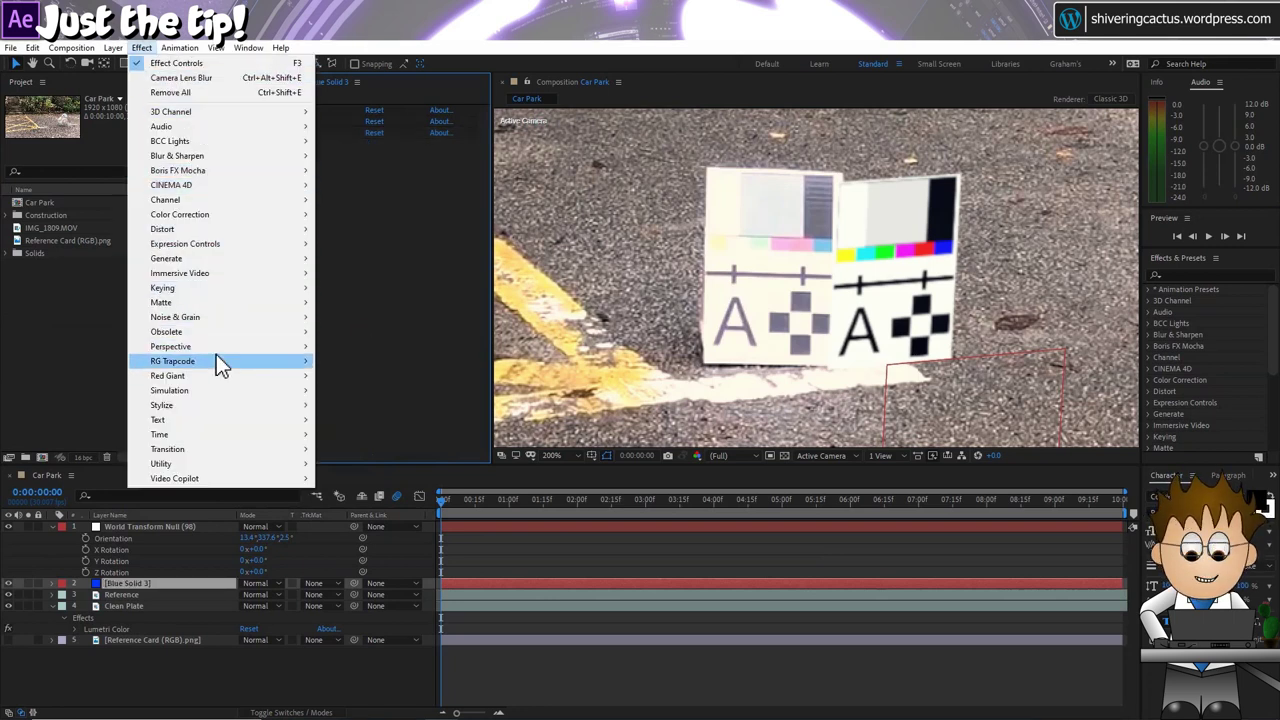
pyautogui.click(395, 358)
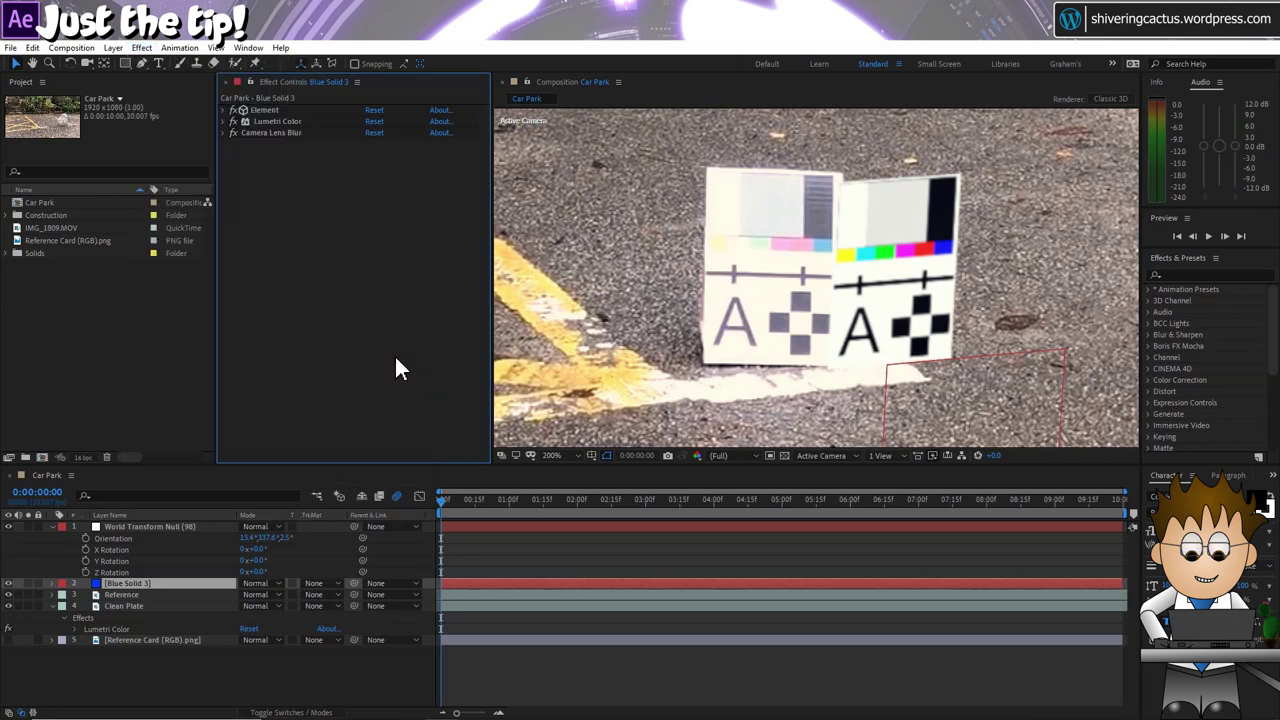
pyautogui.click(382, 166)
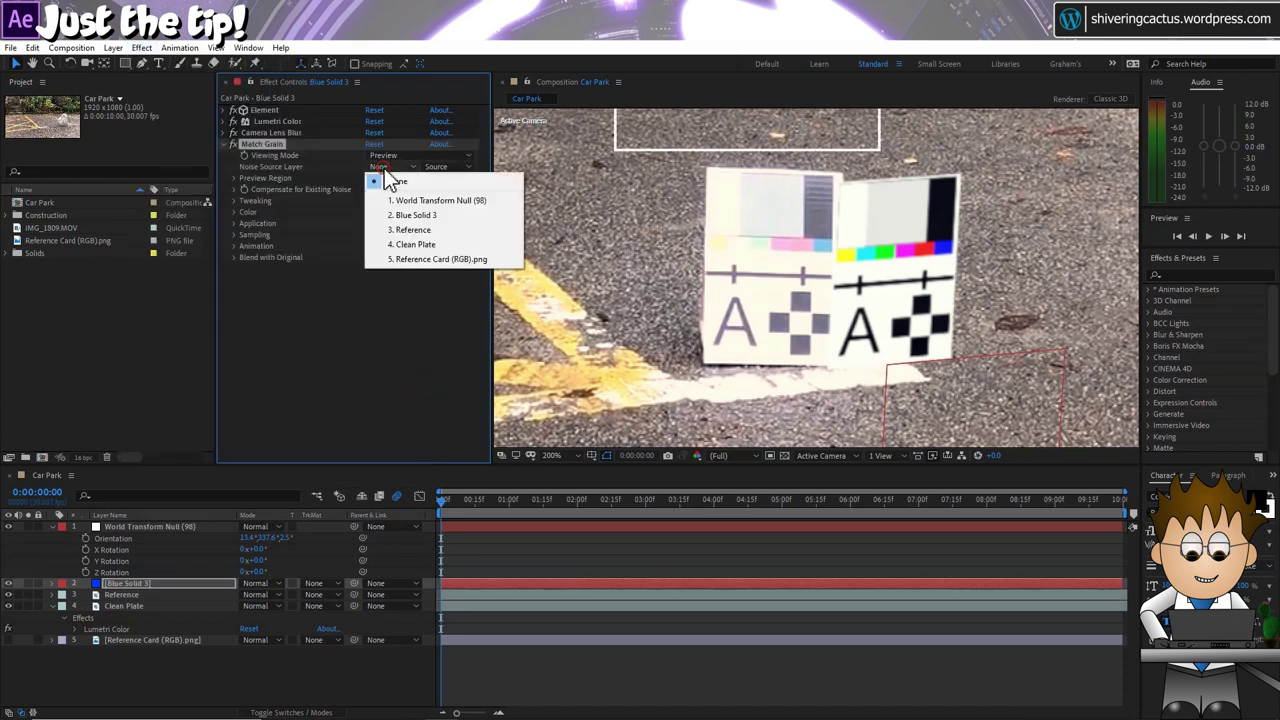
pyautogui.click(430, 245)
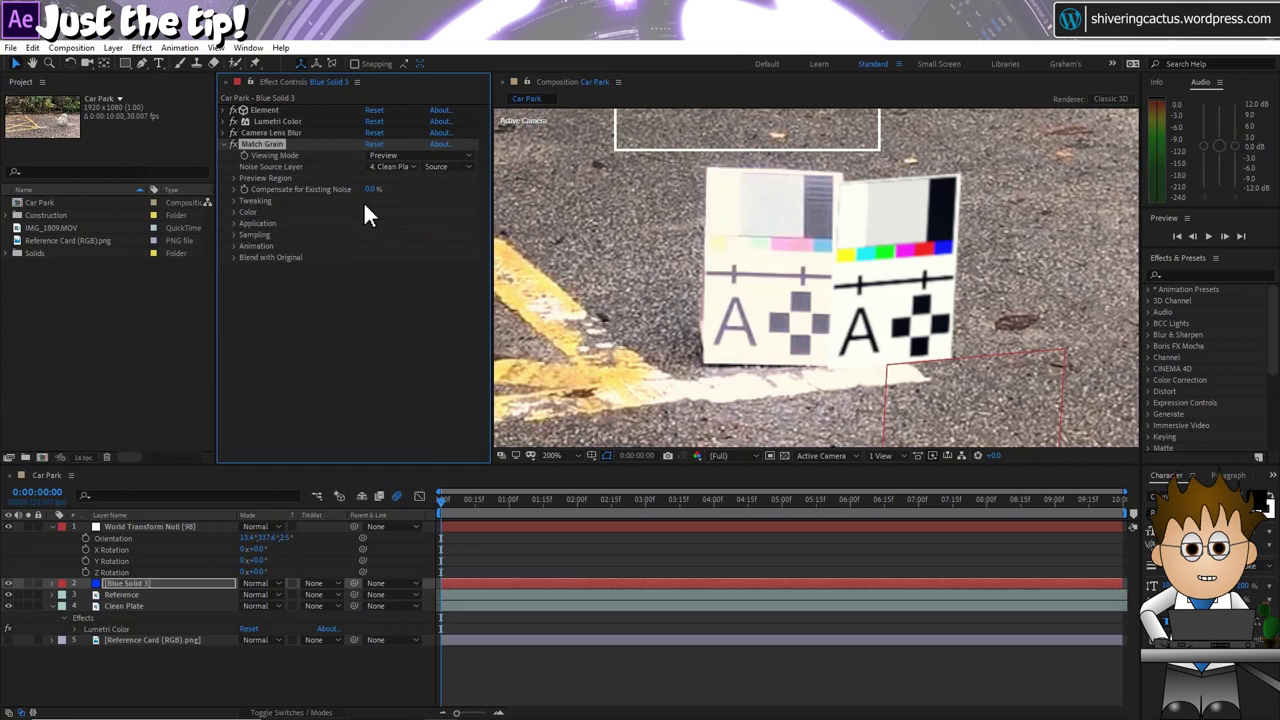
# - Set Match Grain's Intensity to 0.2 and its Viewing Mode to Final Output
pyautogui.click(234, 200)
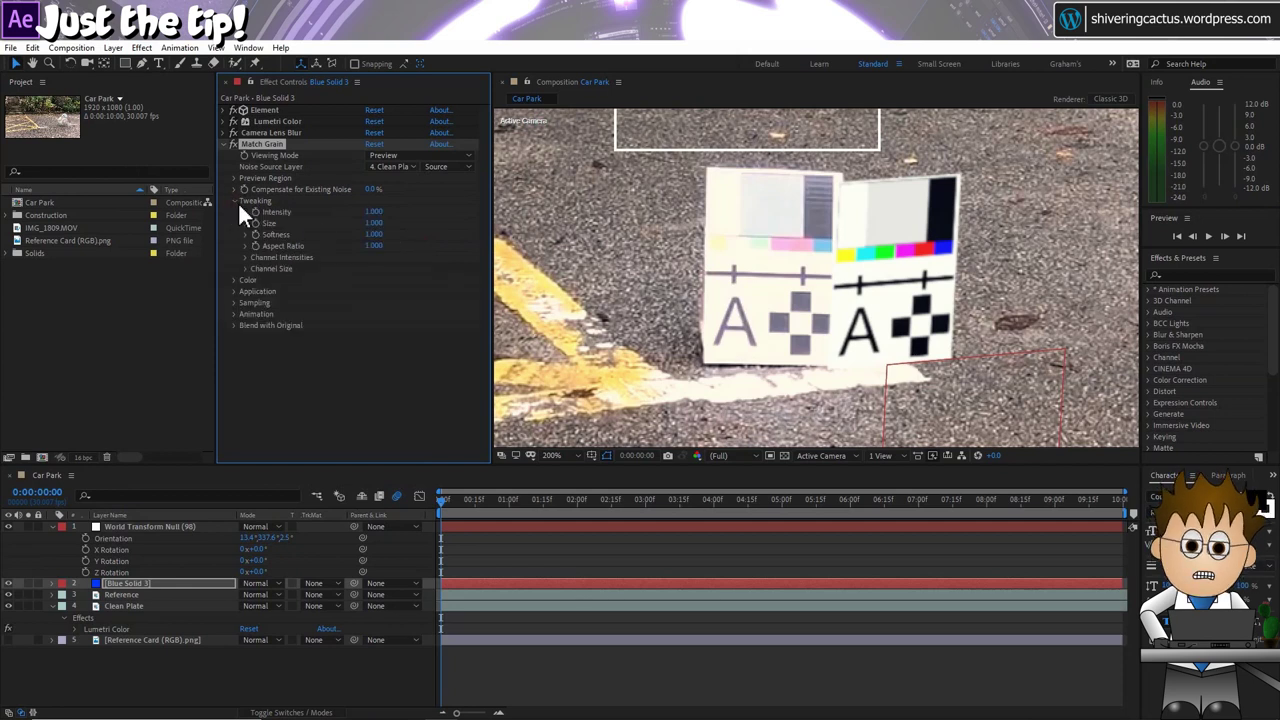
pyautogui.click(372, 212)
pyautogui.write('0.2')
pyautogui.press('Return')
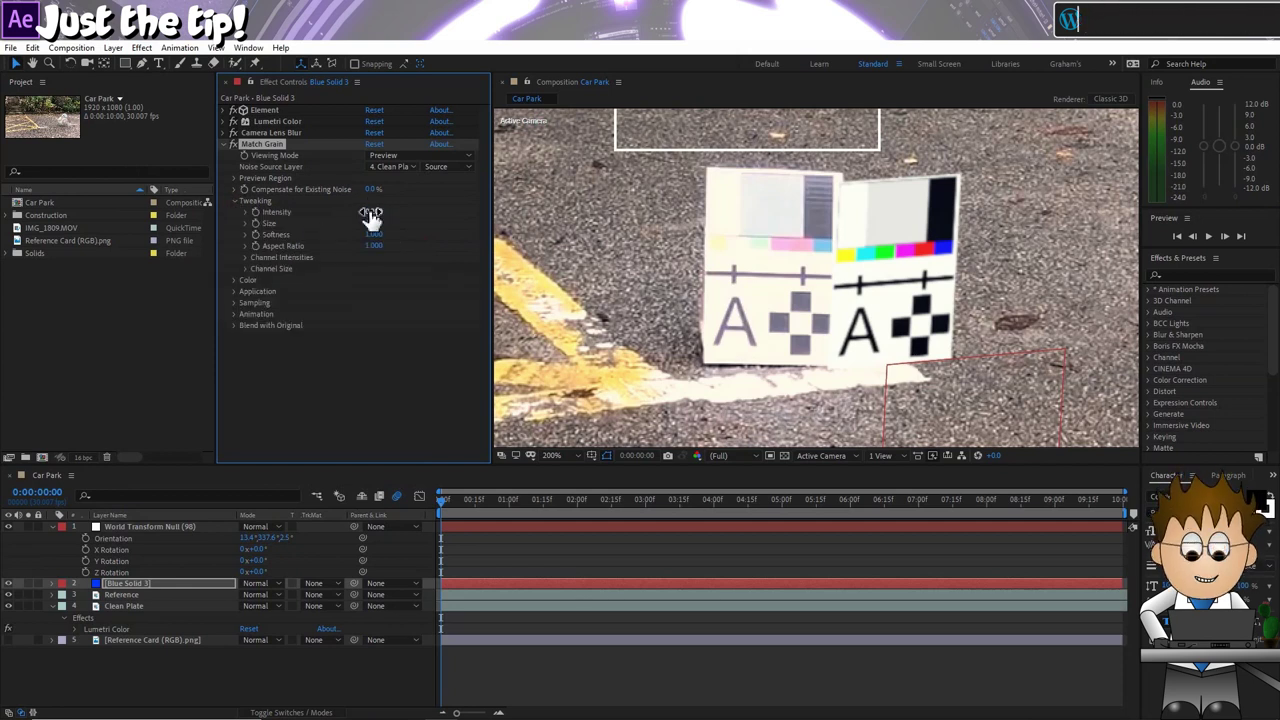
pyautogui.click(364, 334)
pyautogui.click(438, 157)
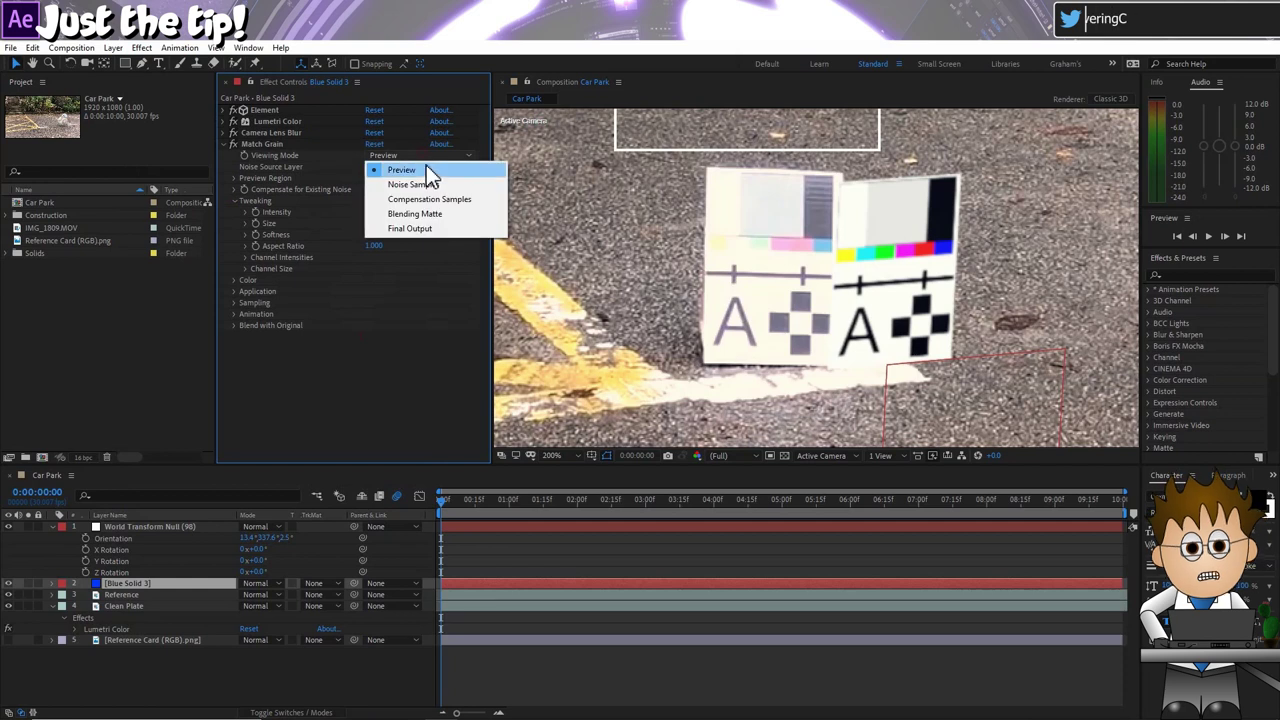
pyautogui.click(428, 230)
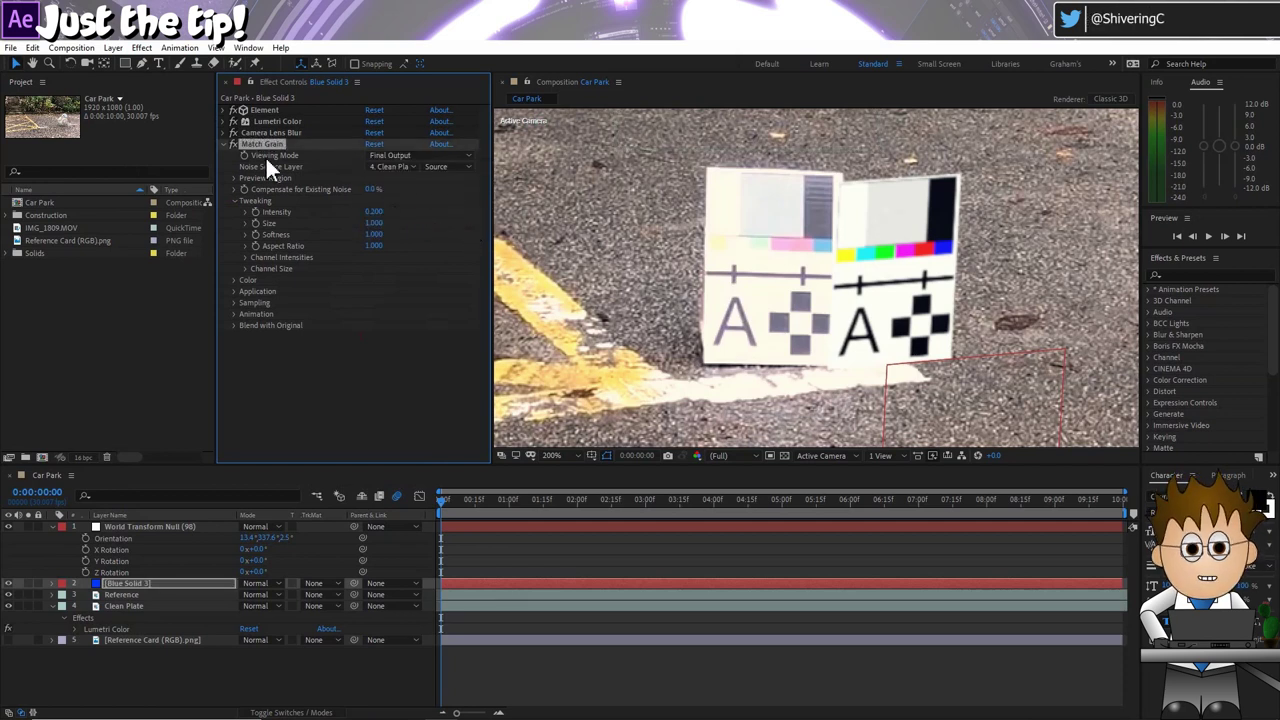
# - Disable Element's Group 2 to hide the second reference card and show BB-8
pyautogui.click(225, 110)
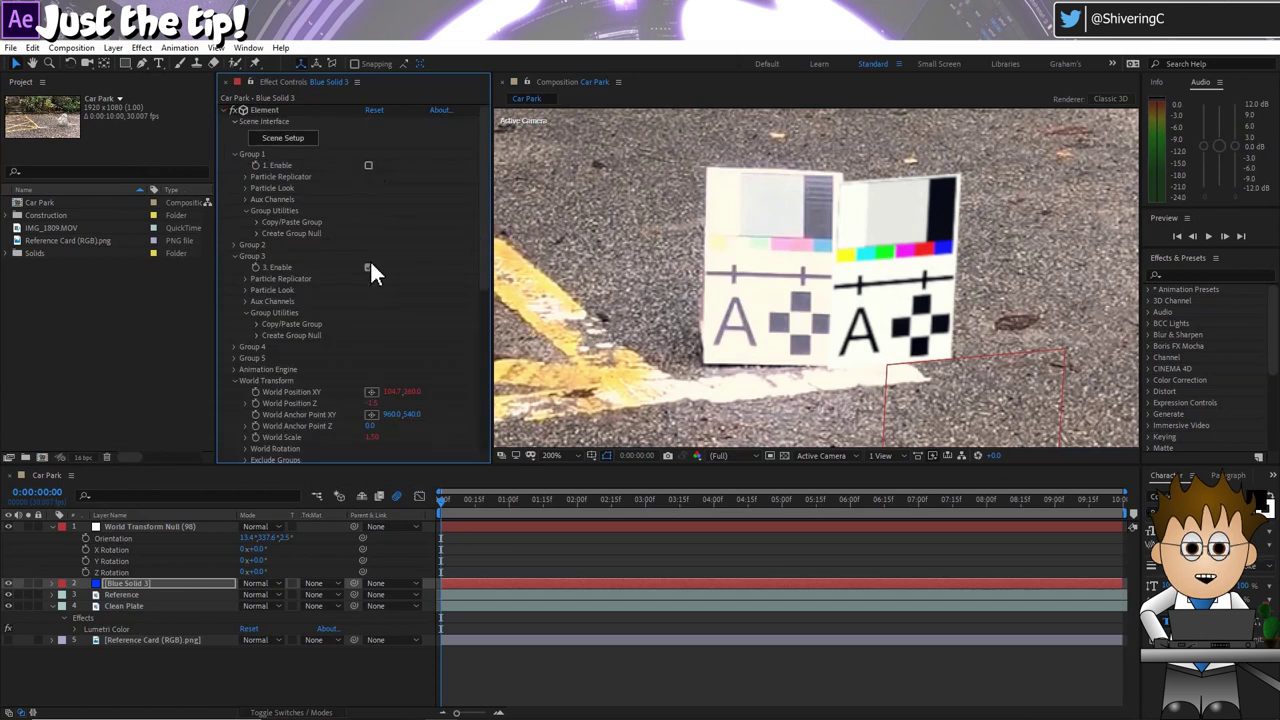
pyautogui.click(234, 245)
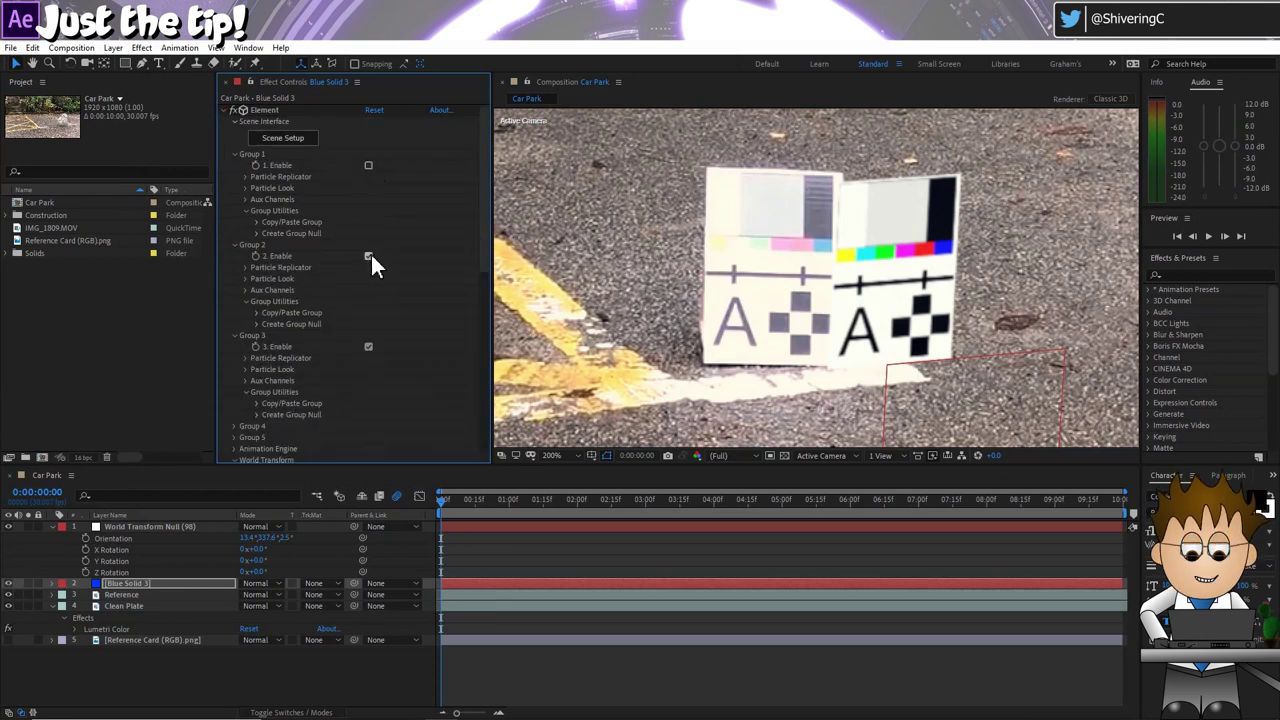
pyautogui.click(369, 256)
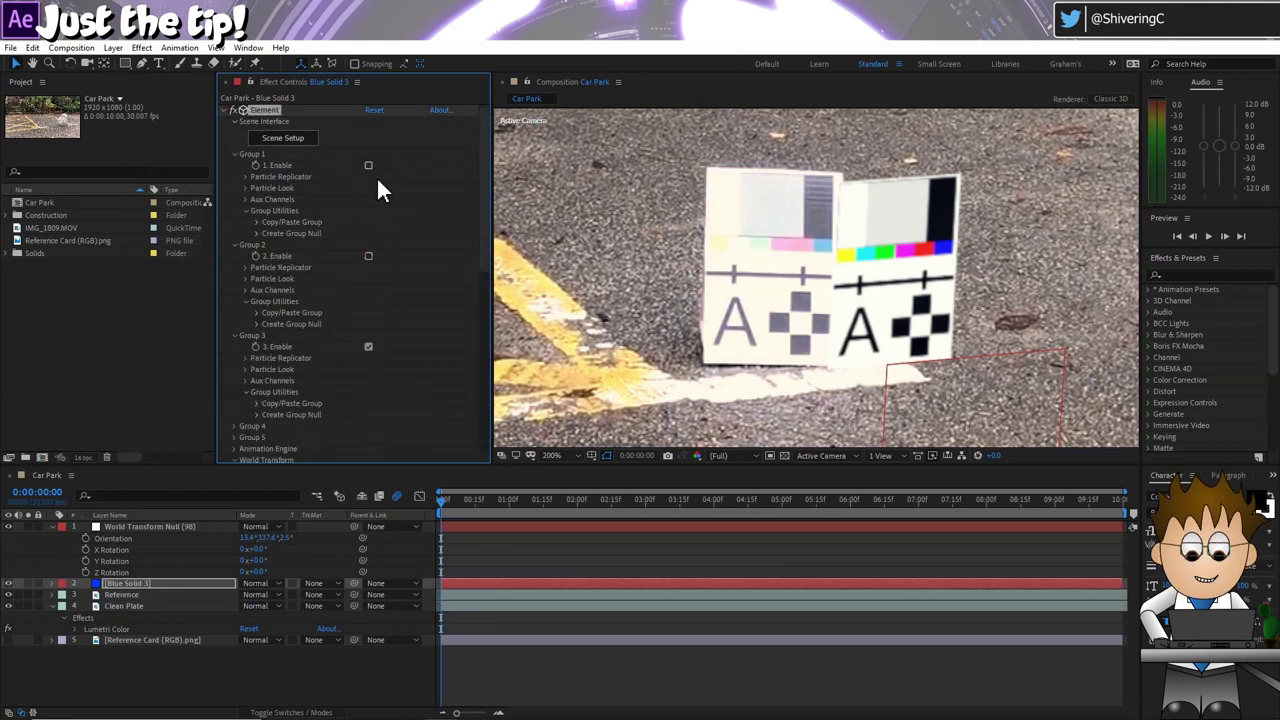
# - Create a Group 1 Null layer with Element's Group Utilities, with the car park shot fitted in view
pyautogui.click(257, 232)
pyautogui.click(295, 251)
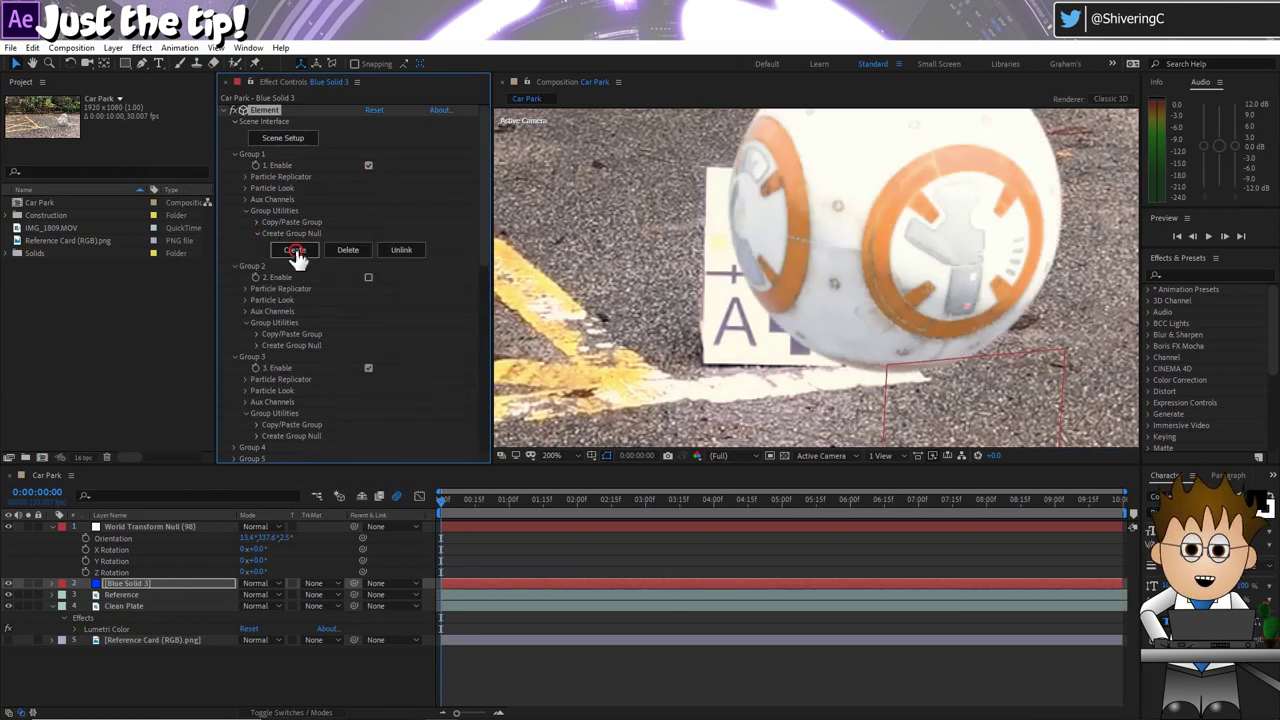
pyautogui.click(560, 455)
pyautogui.click(580, 480)
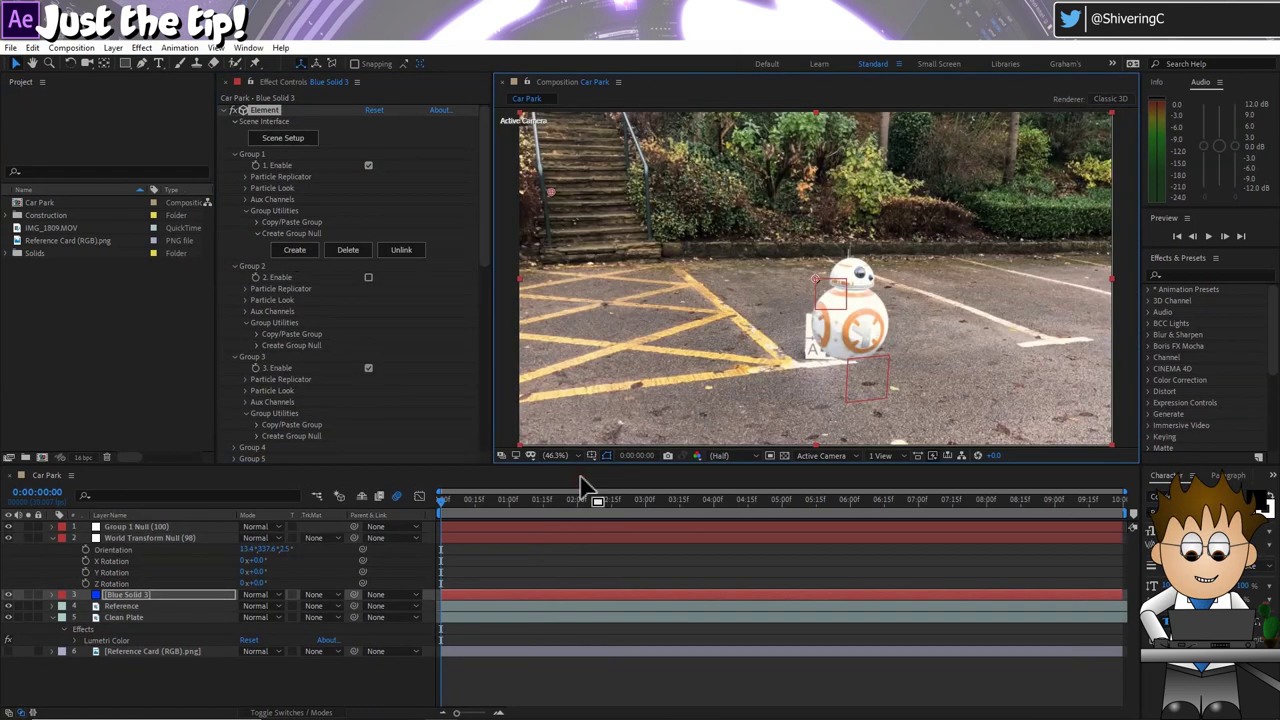
# - Enable ambient occlusion in Element's render settings with SSAO intensity 6.0
pyautogui.scroll(-10, 310, 315)
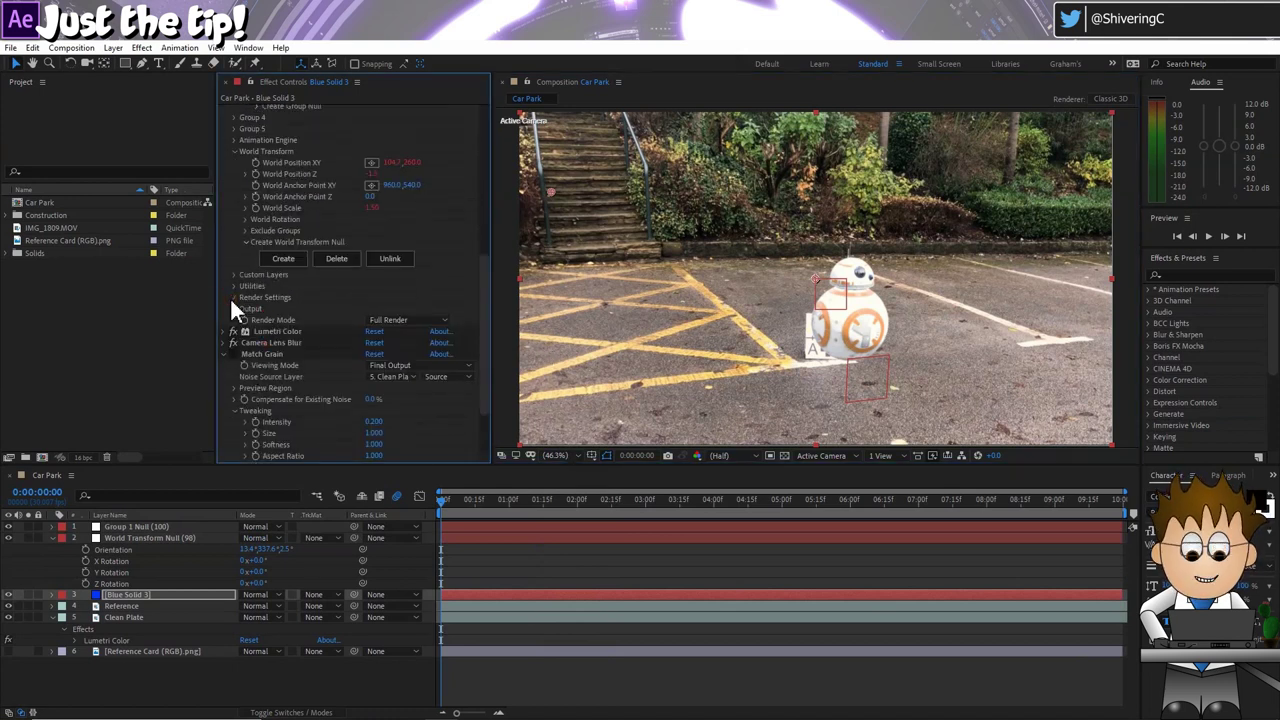
pyautogui.click(234, 297)
pyautogui.click(245, 319)
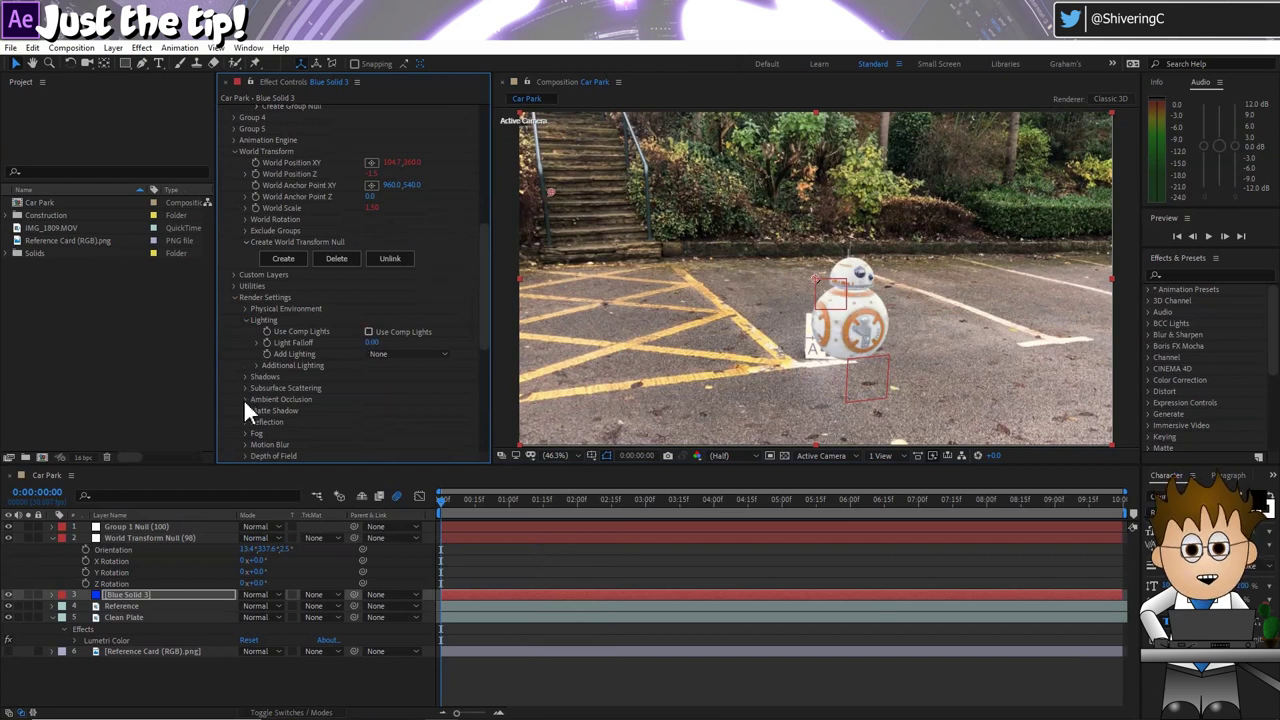
pyautogui.click(245, 399)
pyautogui.scroll(-3, 252, 397)
pyautogui.click(368, 298)
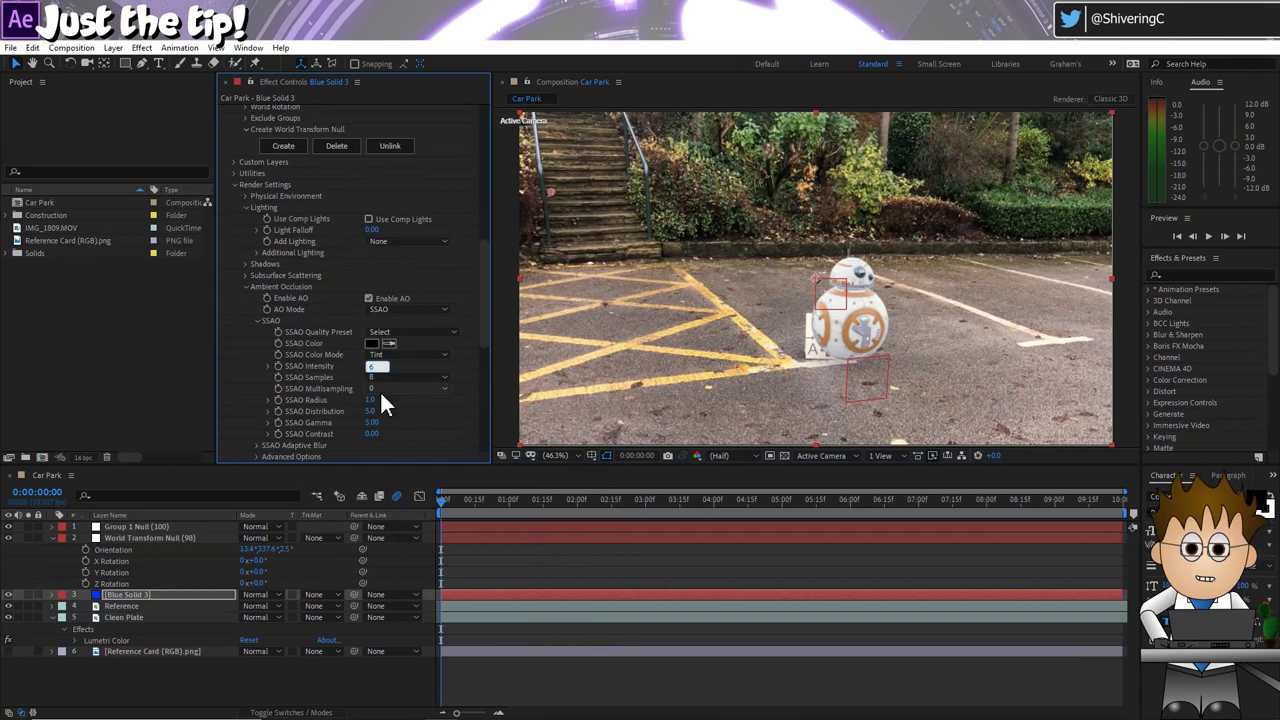
pyautogui.press('Return')
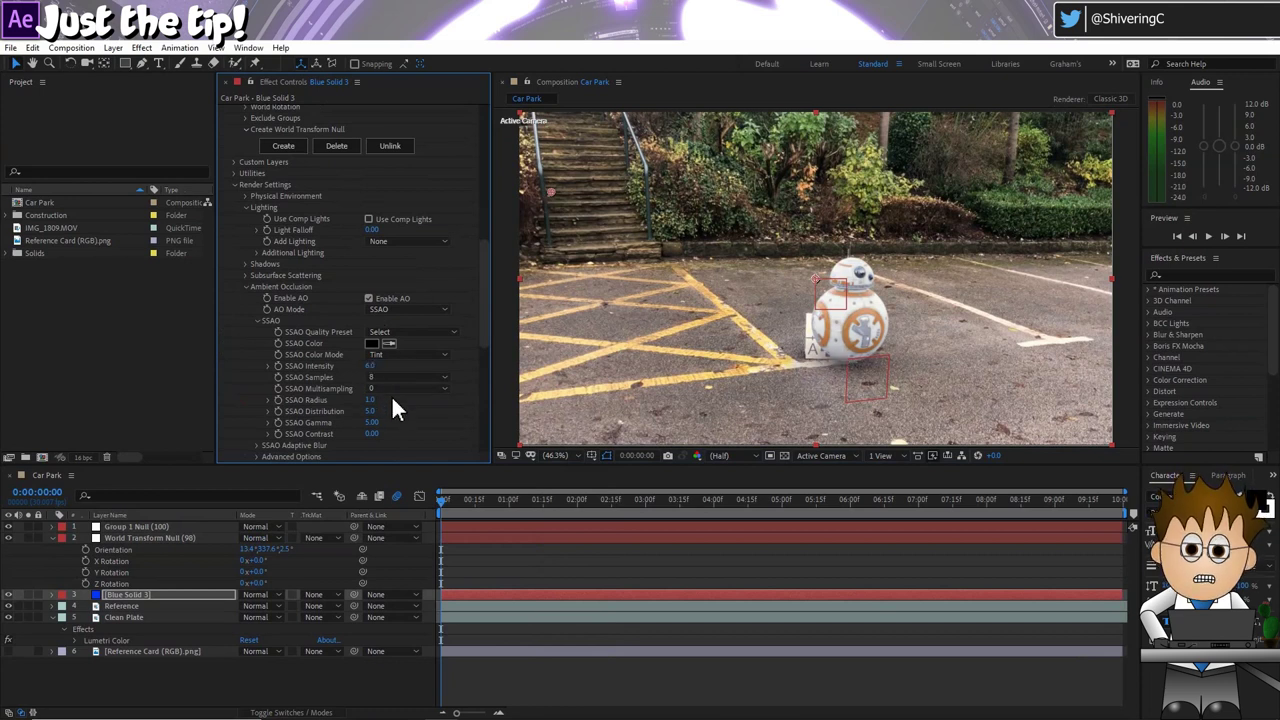
# - Hide the Reference layer and turn on motion blur for Blue Solid 3
pyautogui.click(11, 607)
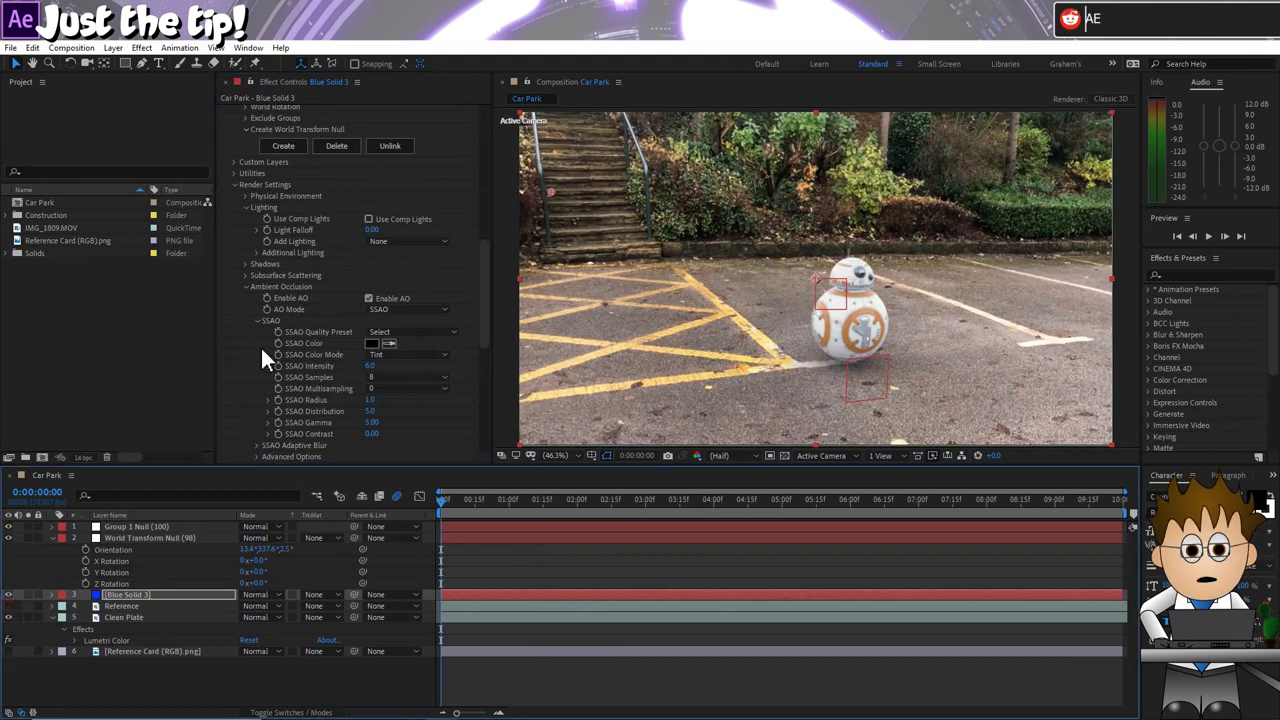
pyautogui.scroll(-3, 260, 345)
pyautogui.scroll(-3, 260, 351)
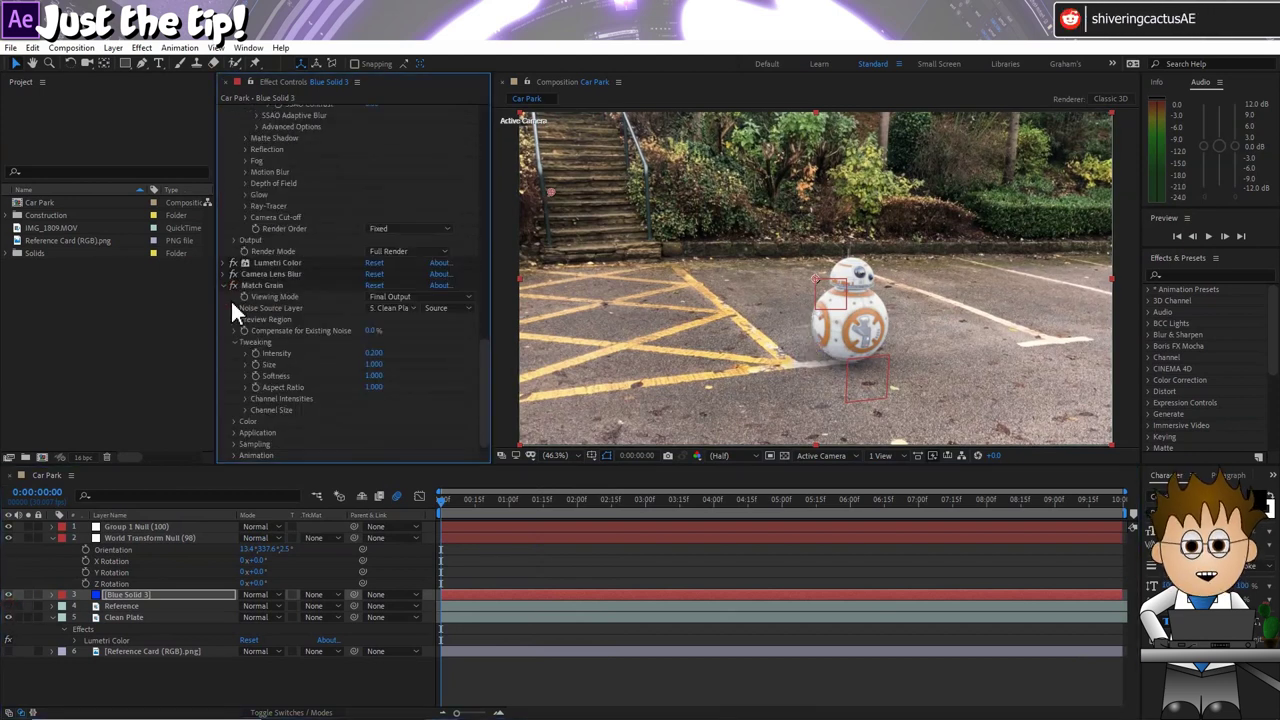
pyautogui.click(300, 712)
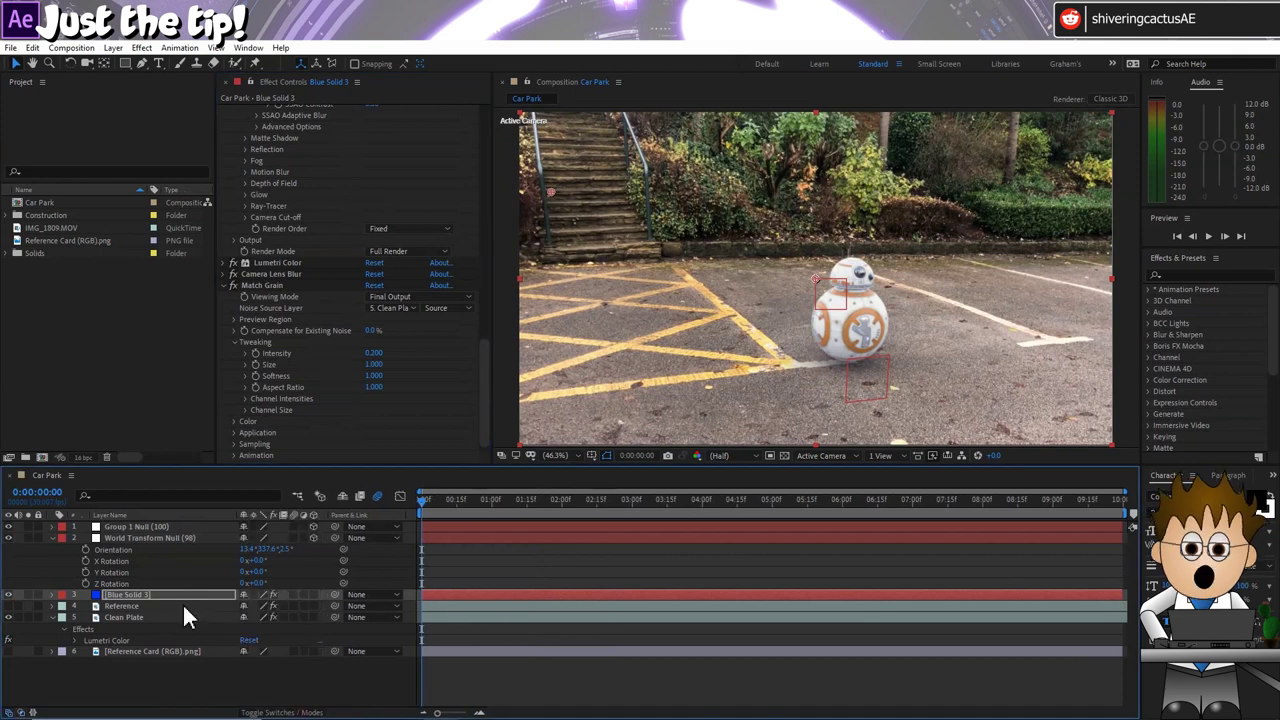
pyautogui.click(294, 595)
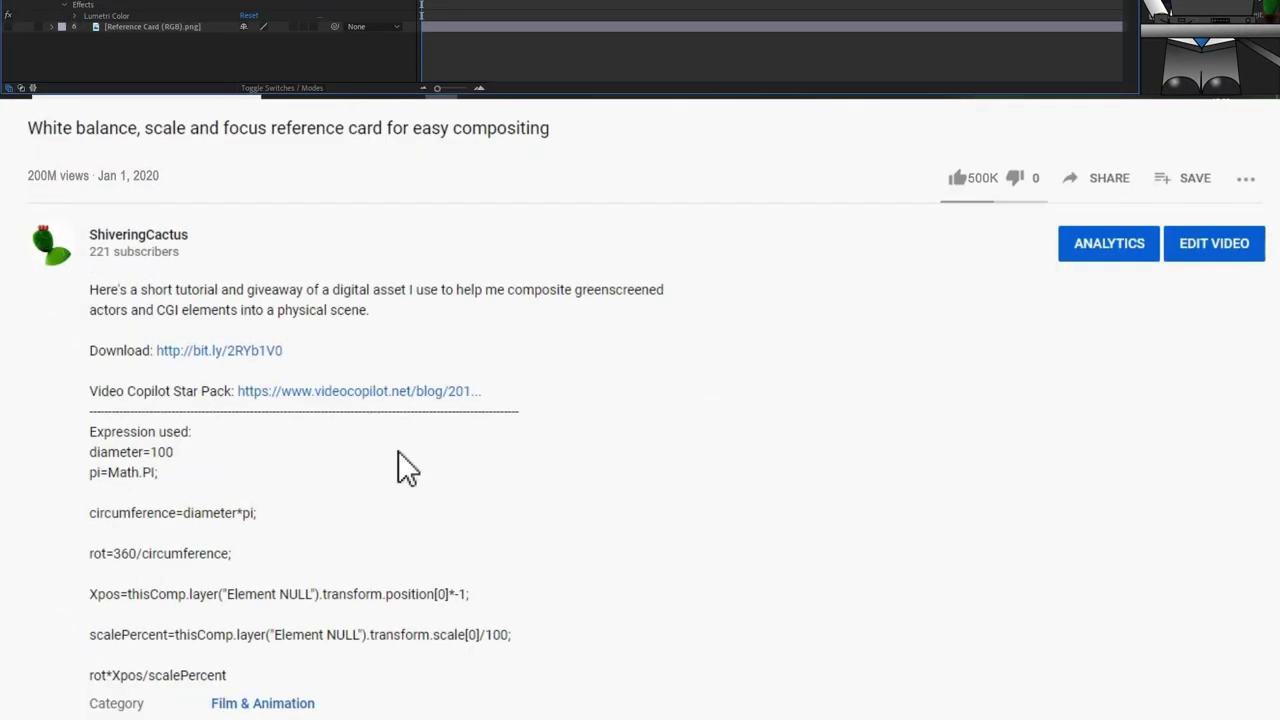
# - Highlight the description's expression lines from diameter=100 down to rot*Xpos/scalePercent
pyautogui.moveTo(90, 450); pyautogui.dragTo(252, 672)
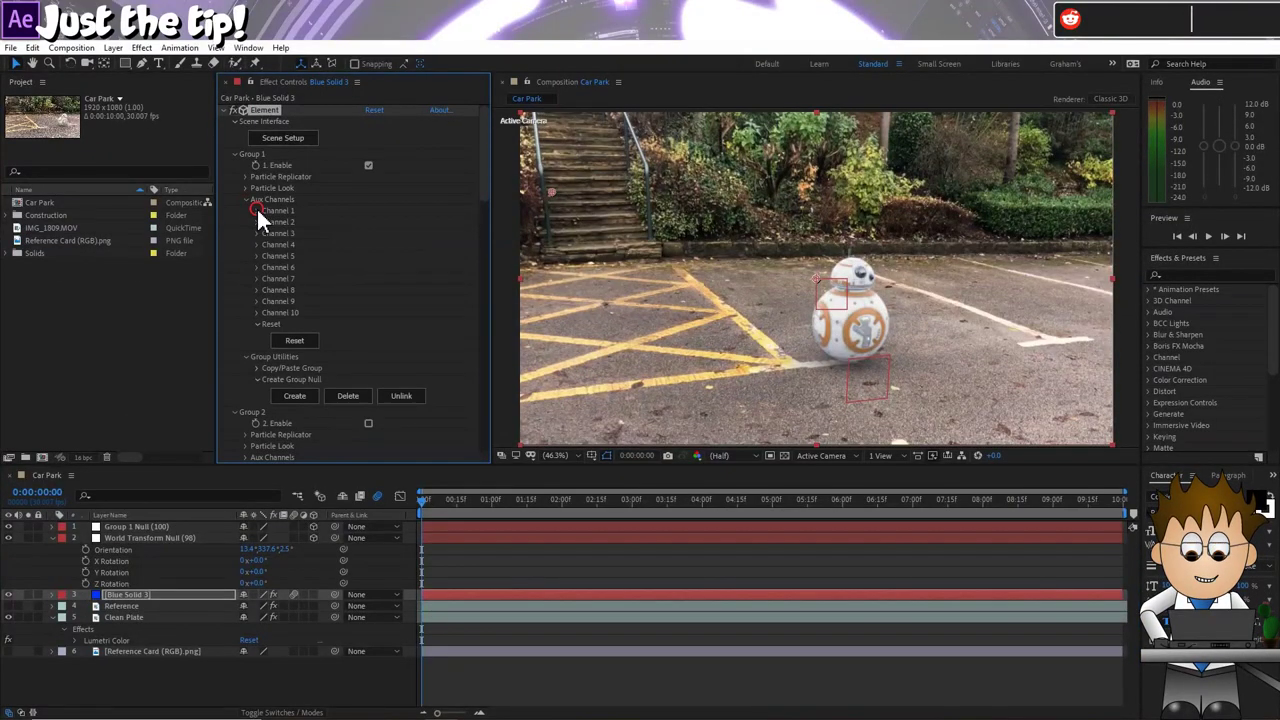
# - Paste the rolling expression onto Element's Aux Channel 1 Rotation Z on Blue Solid 3
pyautogui.click(256, 211)
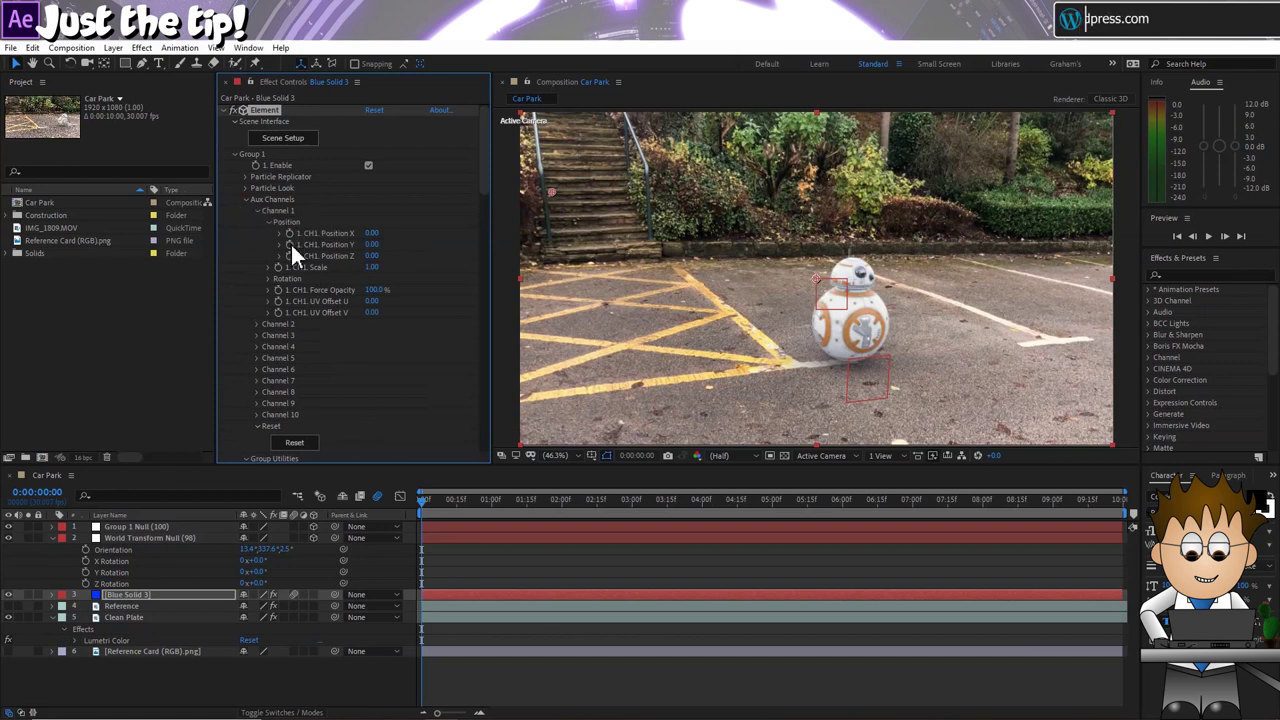
pyautogui.click(270, 278)
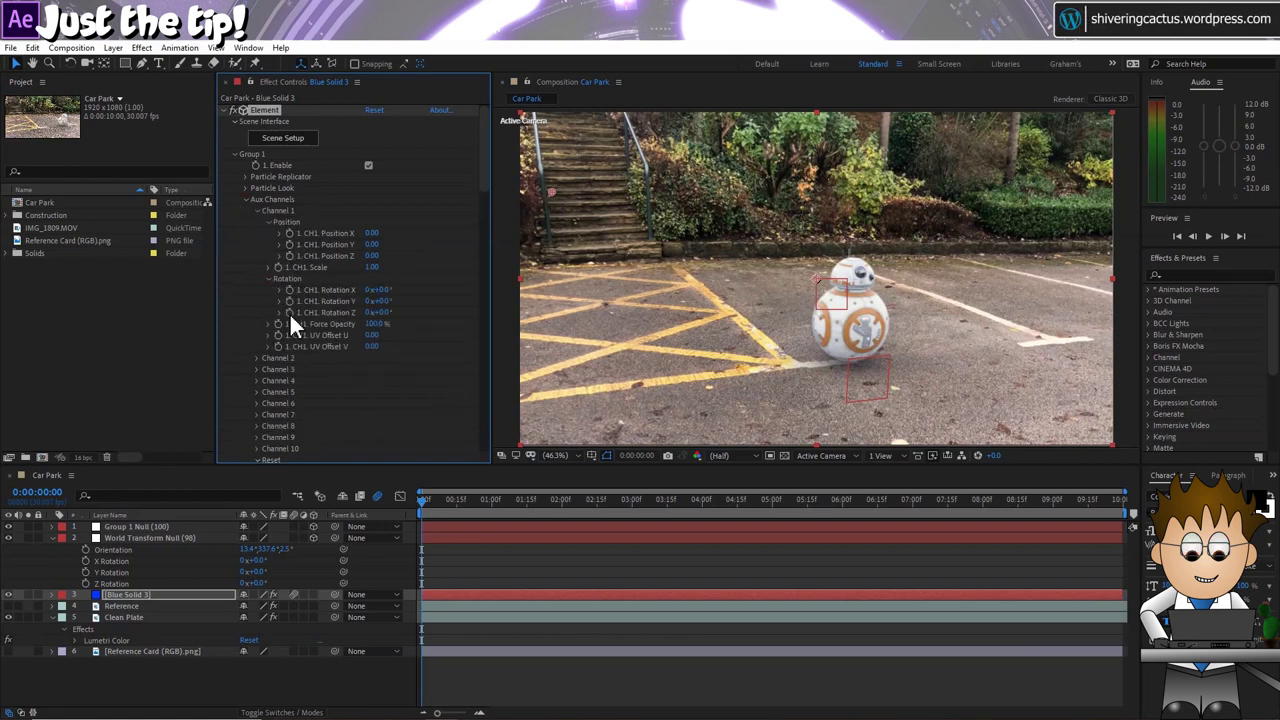
pyautogui.keyDown('alt'); pyautogui.click(289, 312); pyautogui.keyUp('alt')
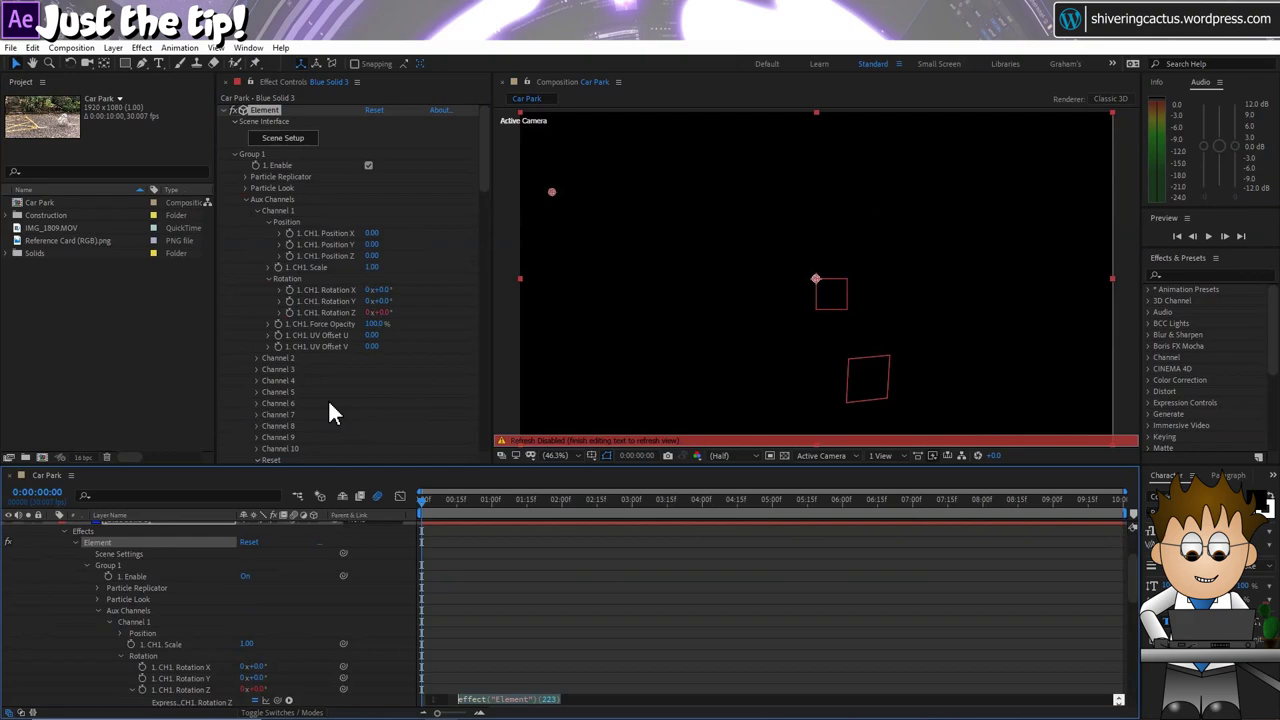
pyautogui.write('rot+Xpos/scalePercent')
pyautogui.click(362, 592)
pyautogui.scroll(2, 193, 570)
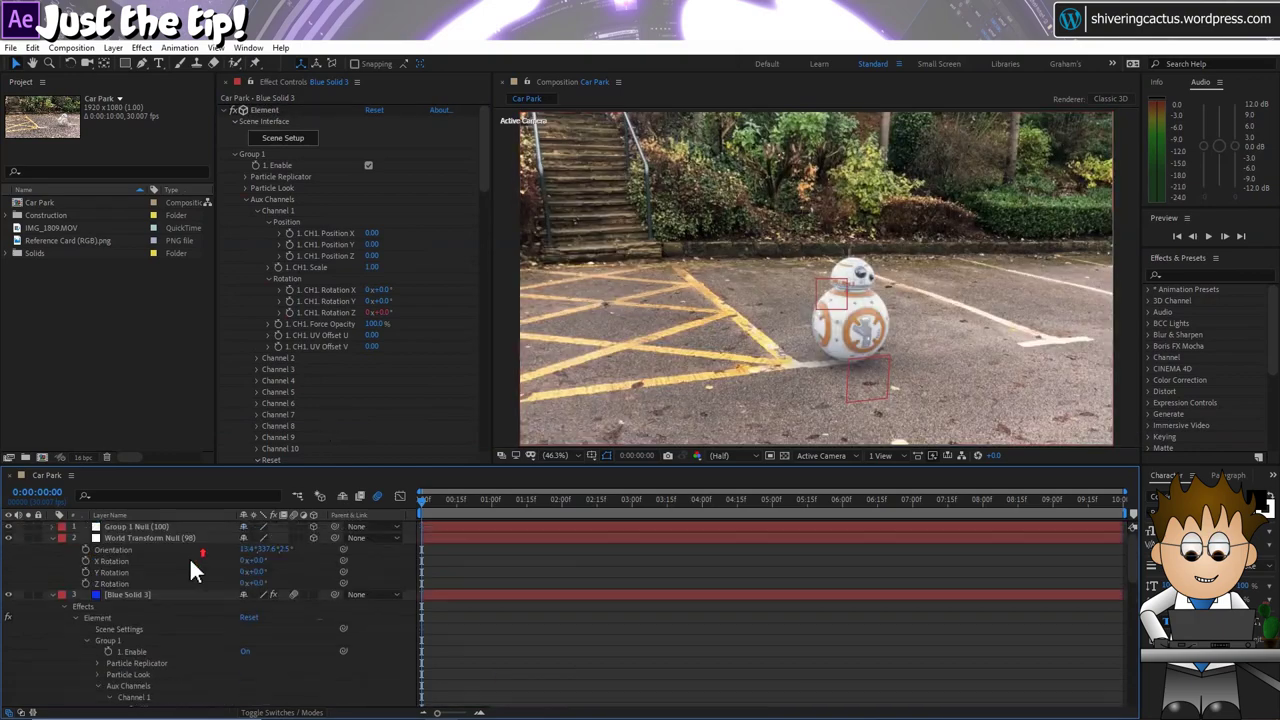